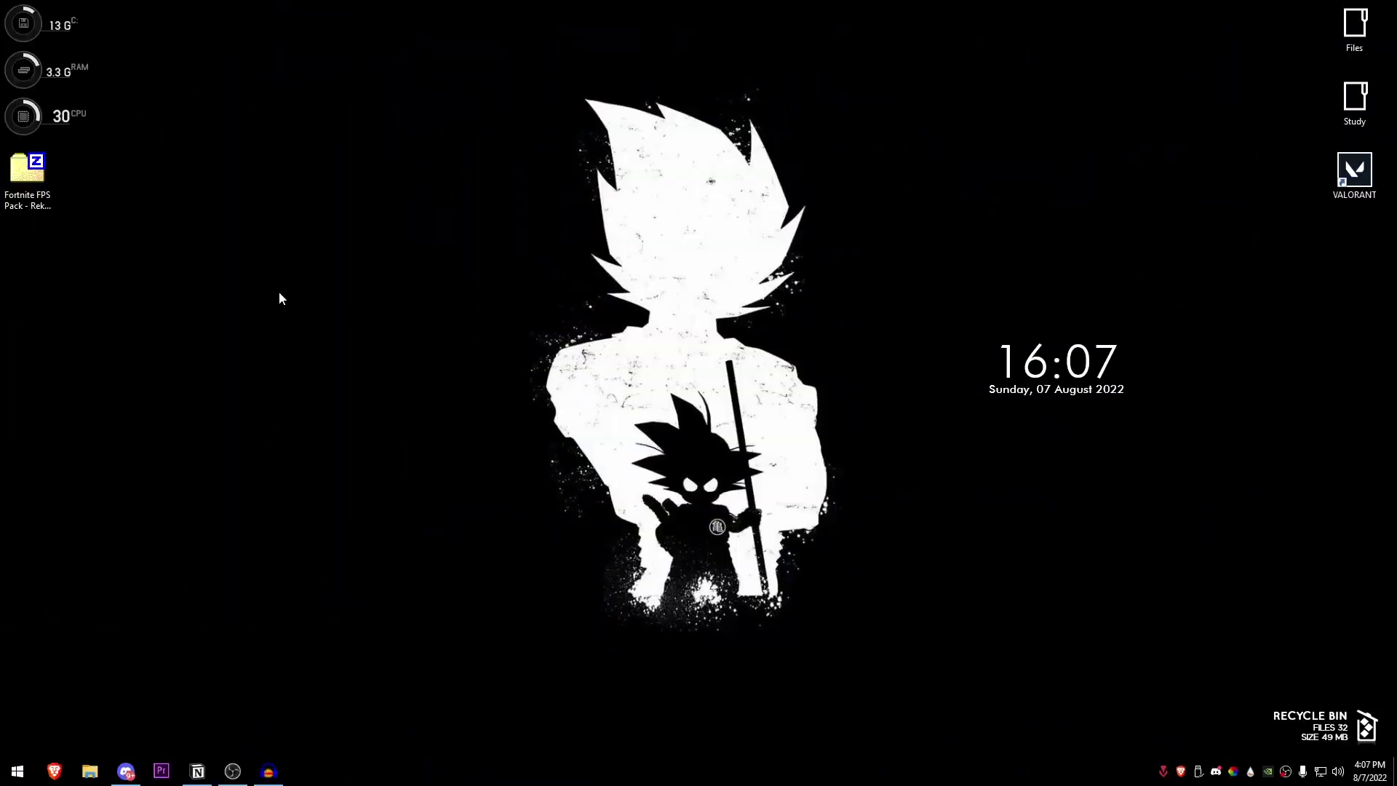
Extract the Fortnite FPS Pack zip with 7-Zip to 'Fortnite FPS Pack - Reknotic\' and reposition the folder
left_click(28, 178)
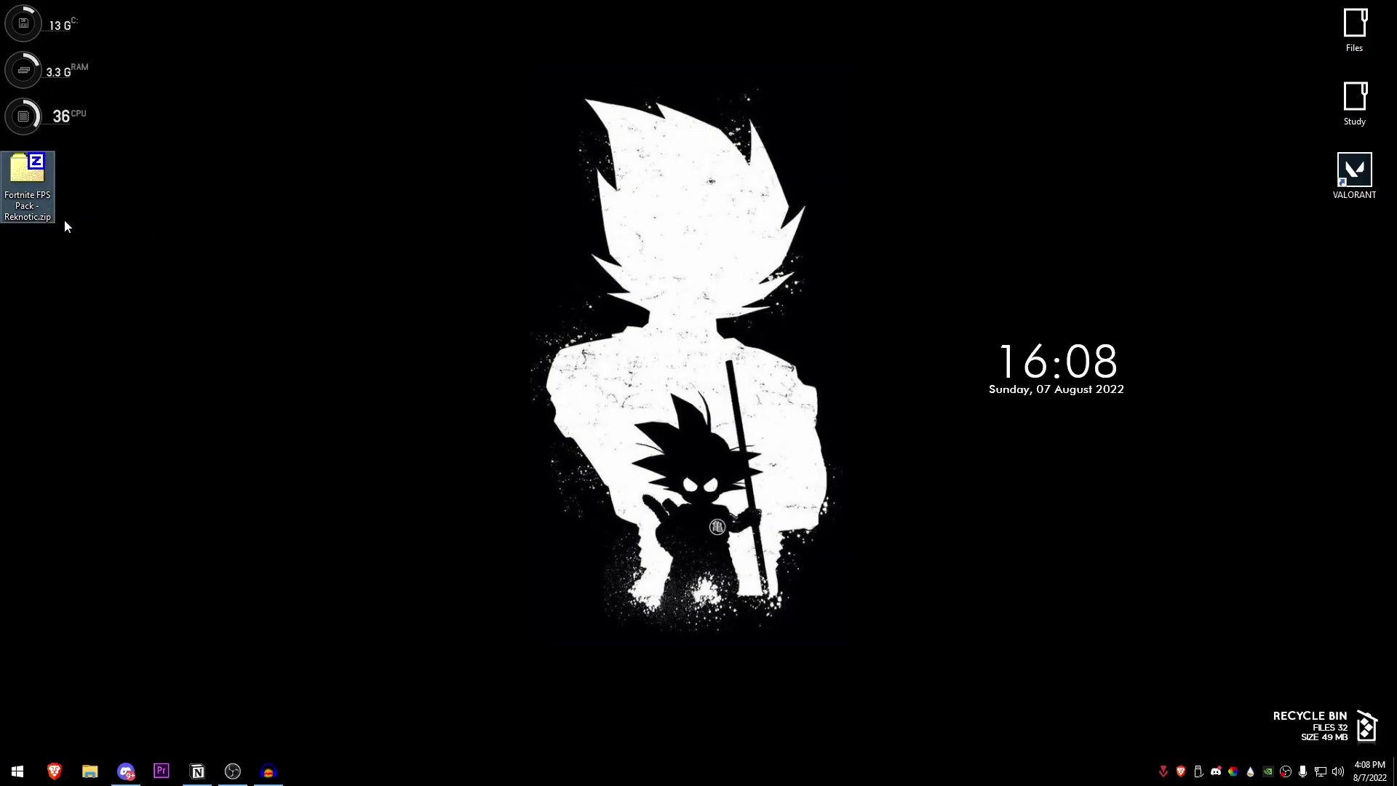
right_click(21, 191)
mouse_move(112, 281)
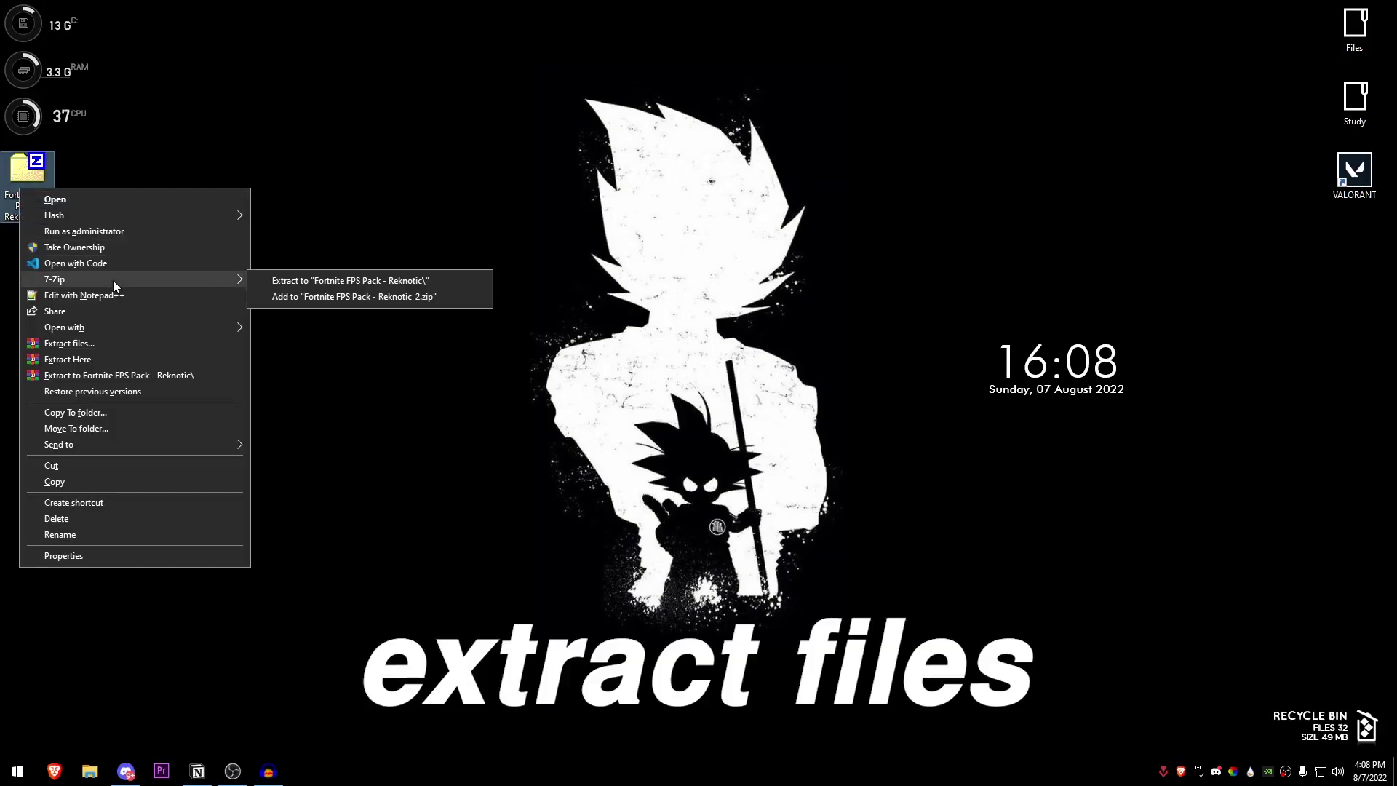
left_click(297, 281)
left_click_drag(55, 26, 76, 278)
Open the inner Fortnite FPS Pack folder, resize the window and launch the System Restore Point shortcut
double_click(75, 278)
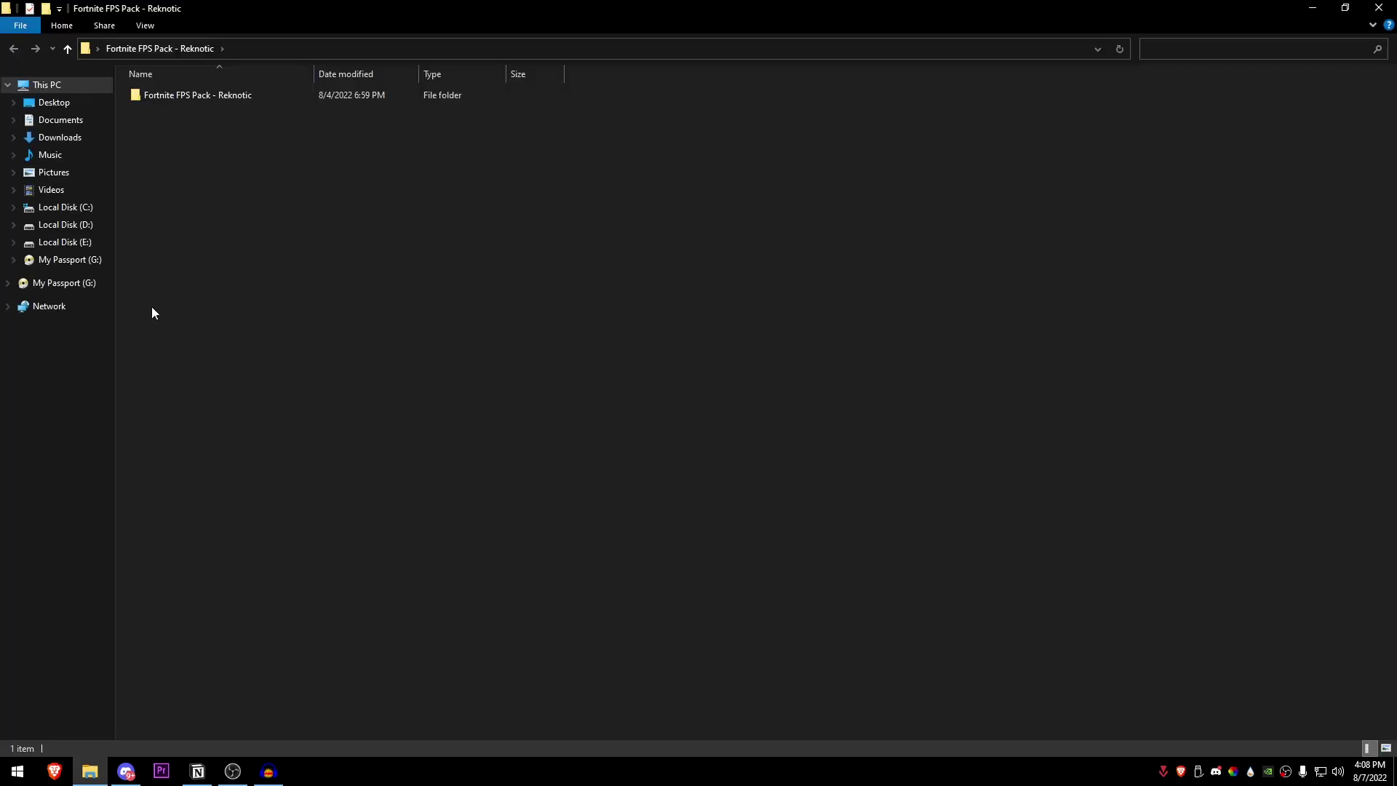
double_click(216, 102)
left_click_drag(655, 9, 642, 80)
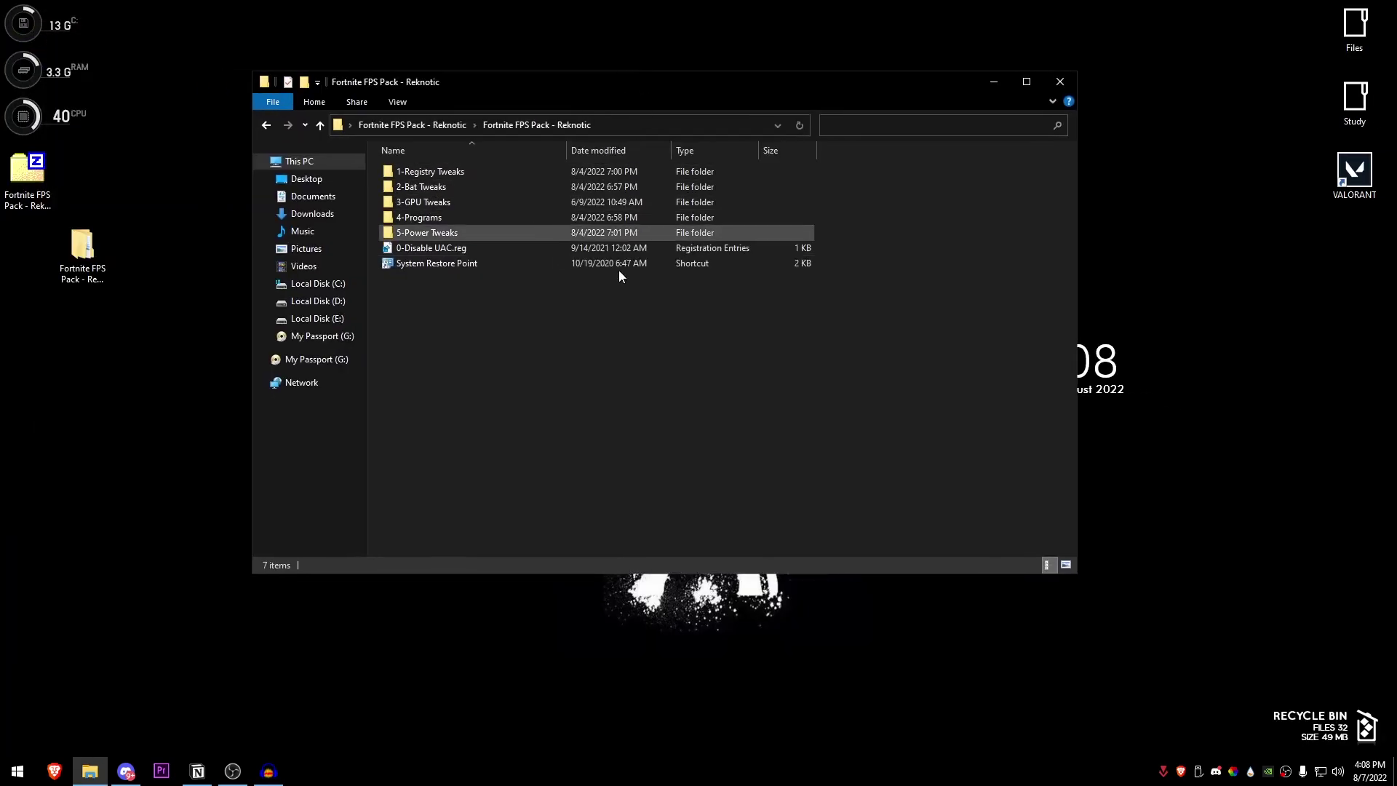
double_click(433, 261)
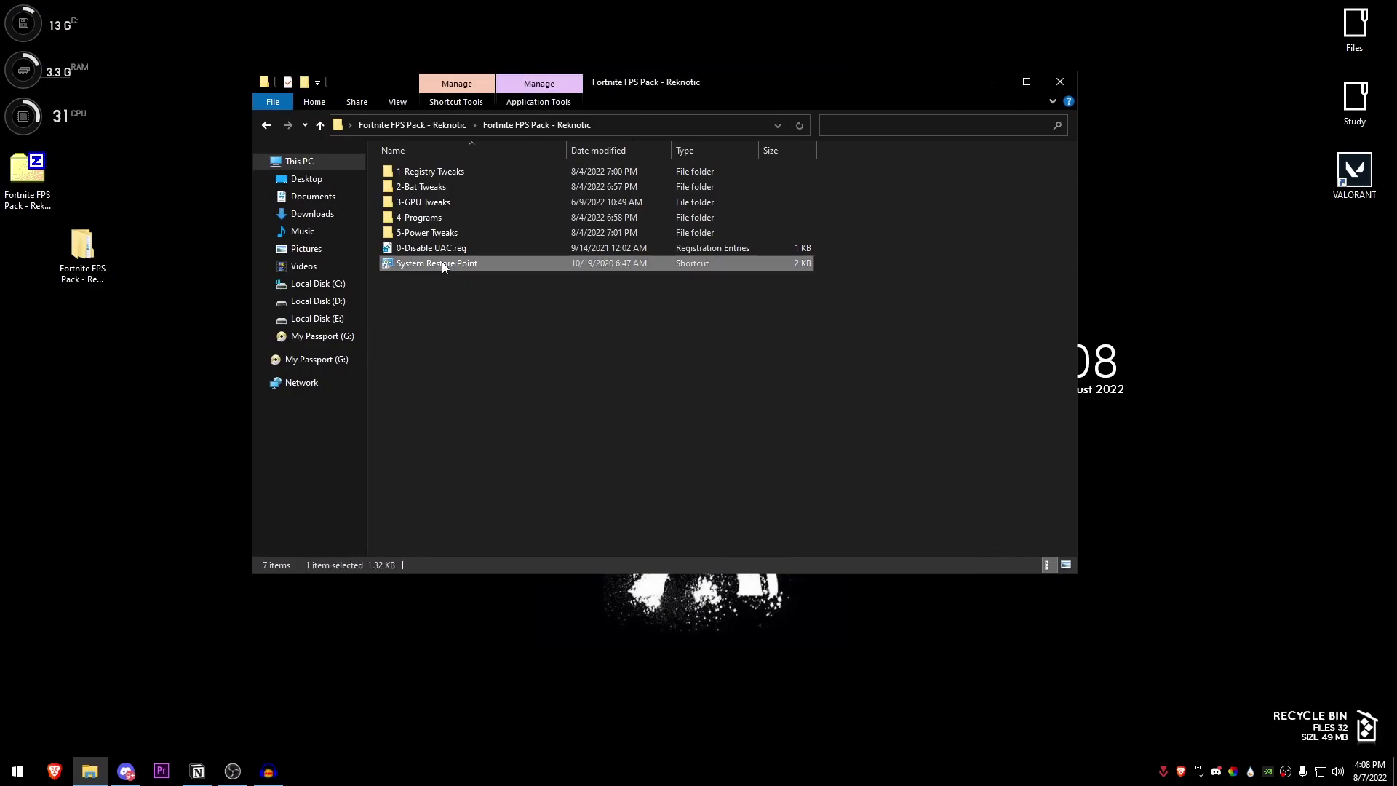
Inspect the C: drive protection settings and close them unchanged
left_click(273, 355)
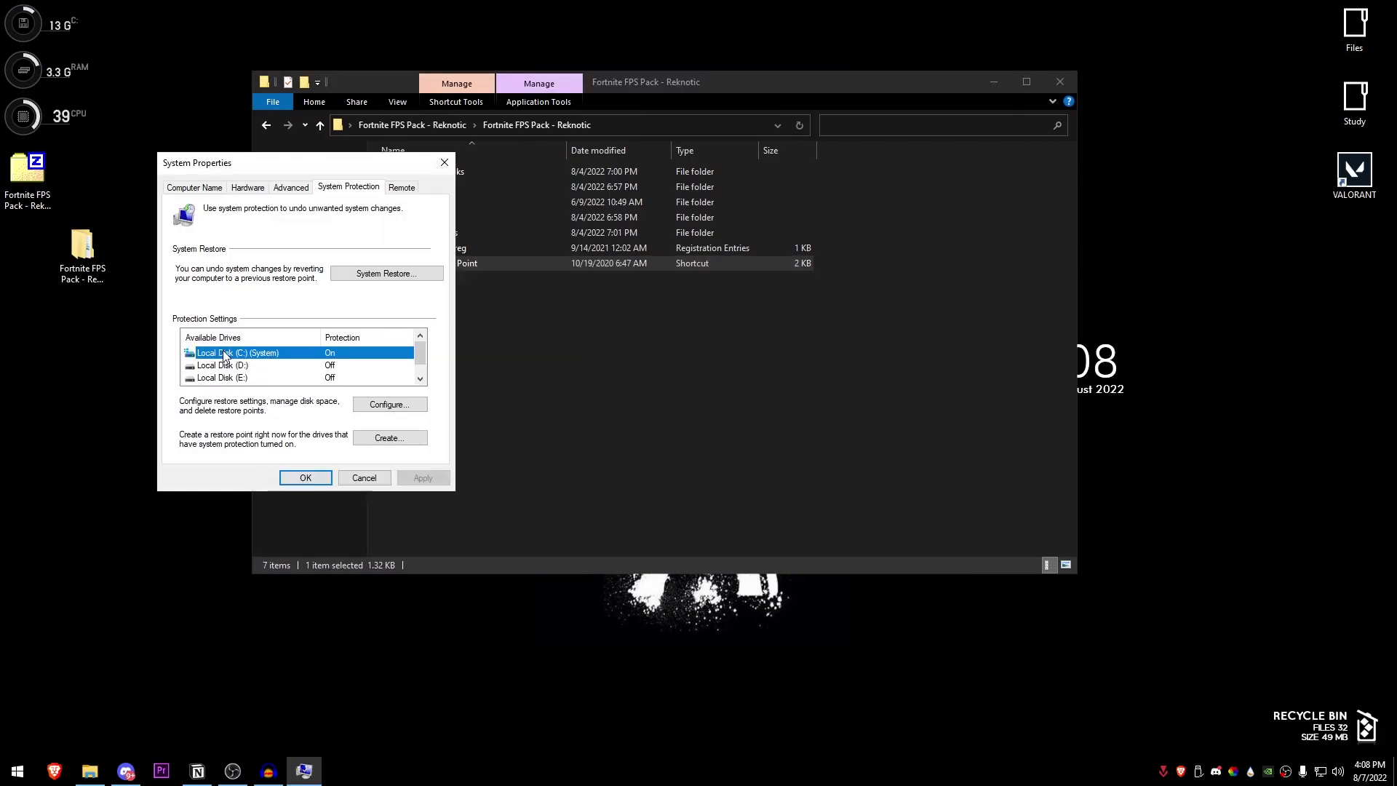
left_click(391, 406)
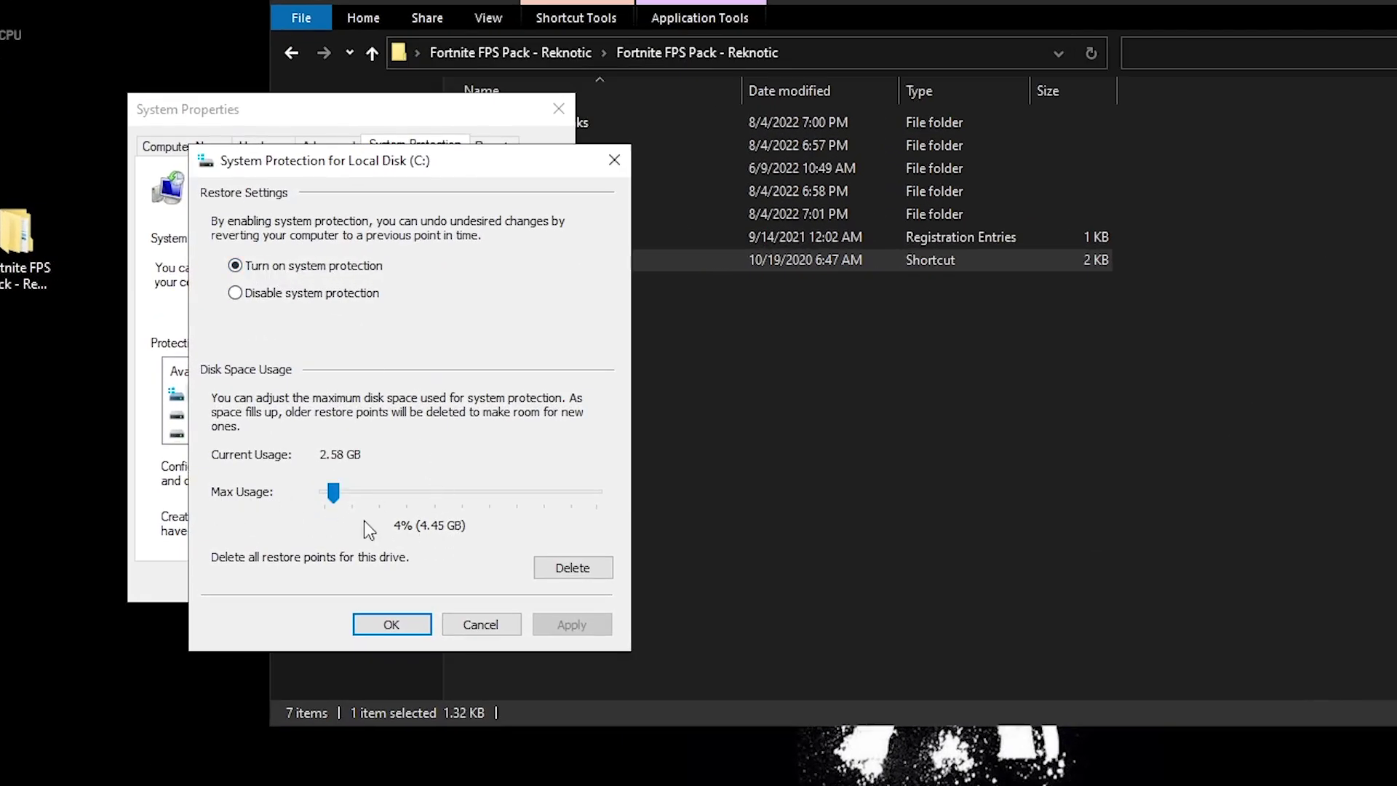
left_click(408, 624)
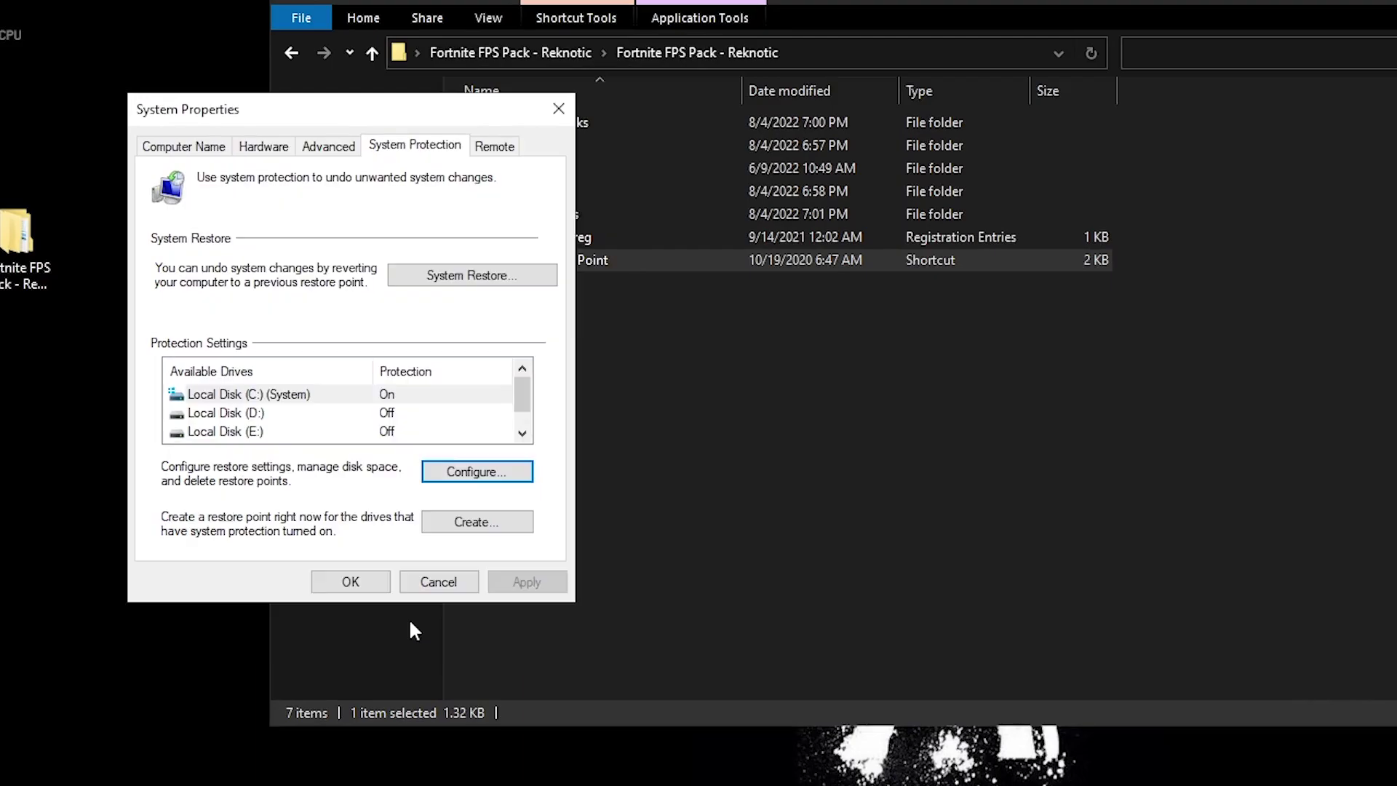
Create a restore point described as 'restore point' and dismiss the success message
left_click(499, 521)
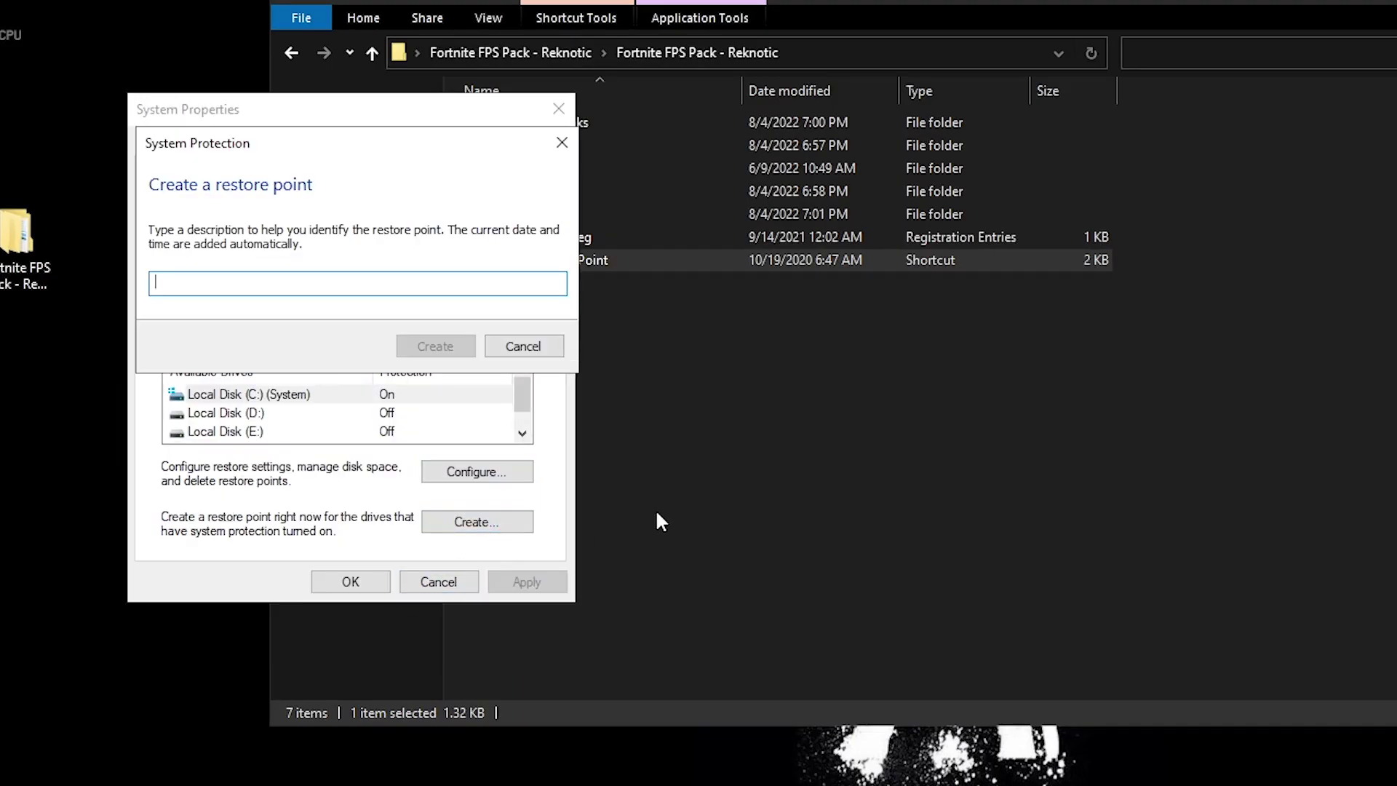
type("resto")
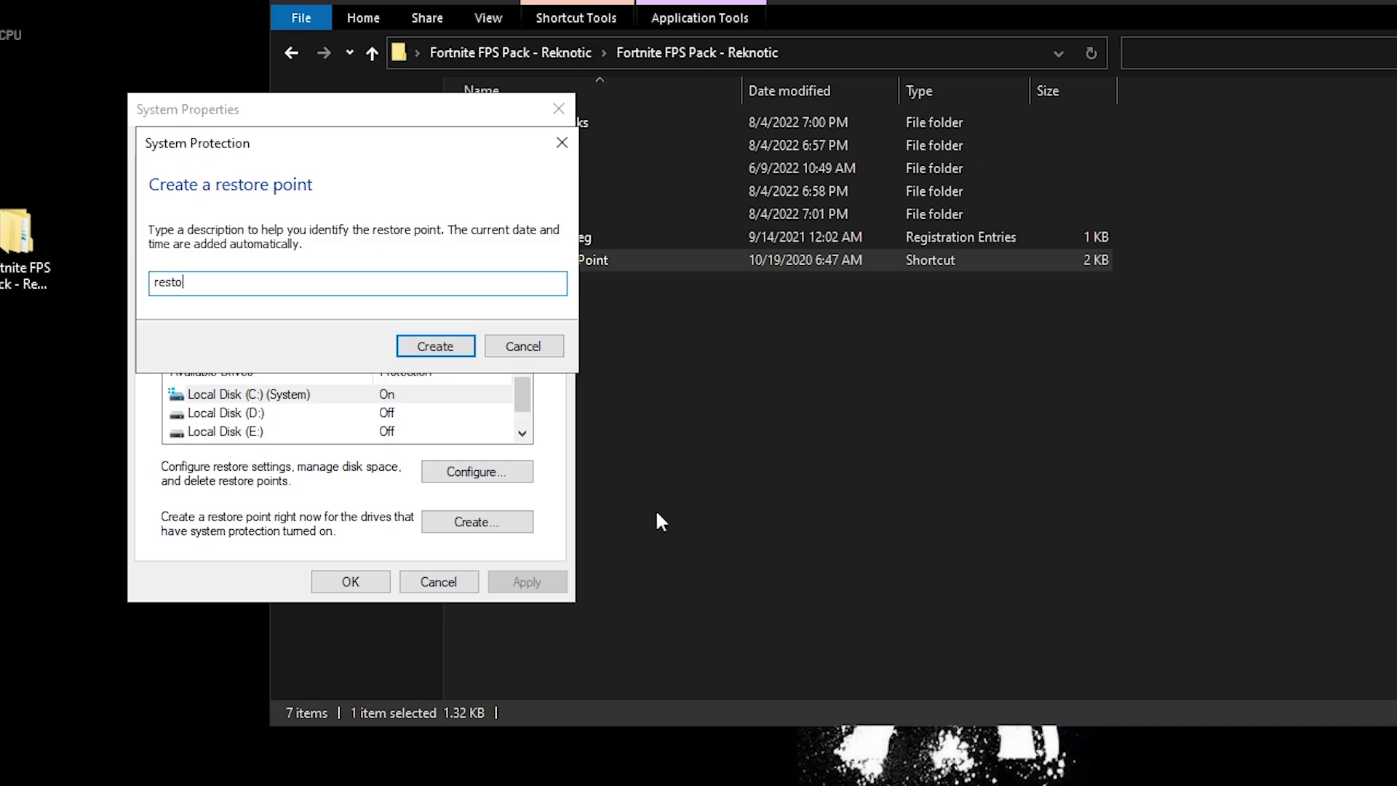
type("re poin")
key("BackSpace")
key("BackSpace")
type("oint")
left_click(433, 346)
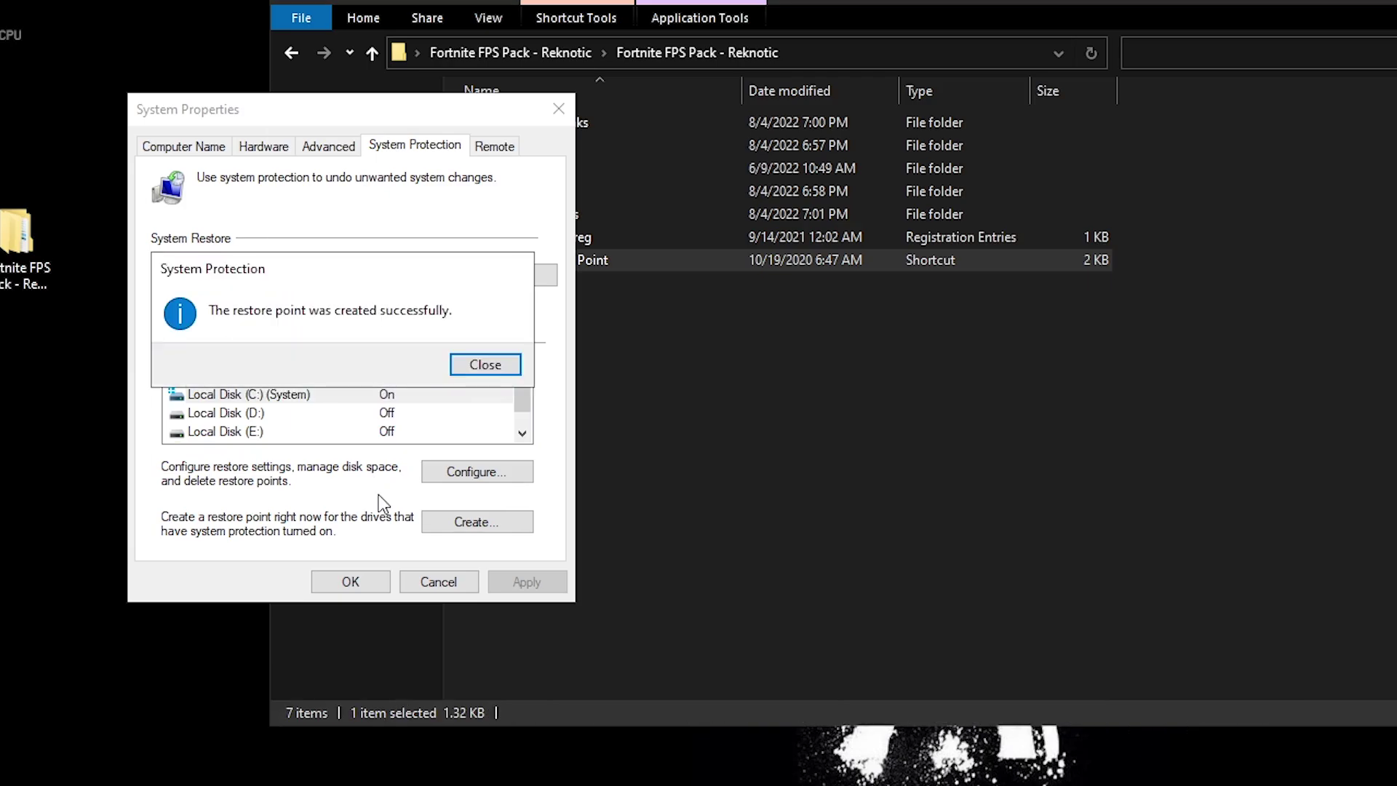
left_click(485, 364)
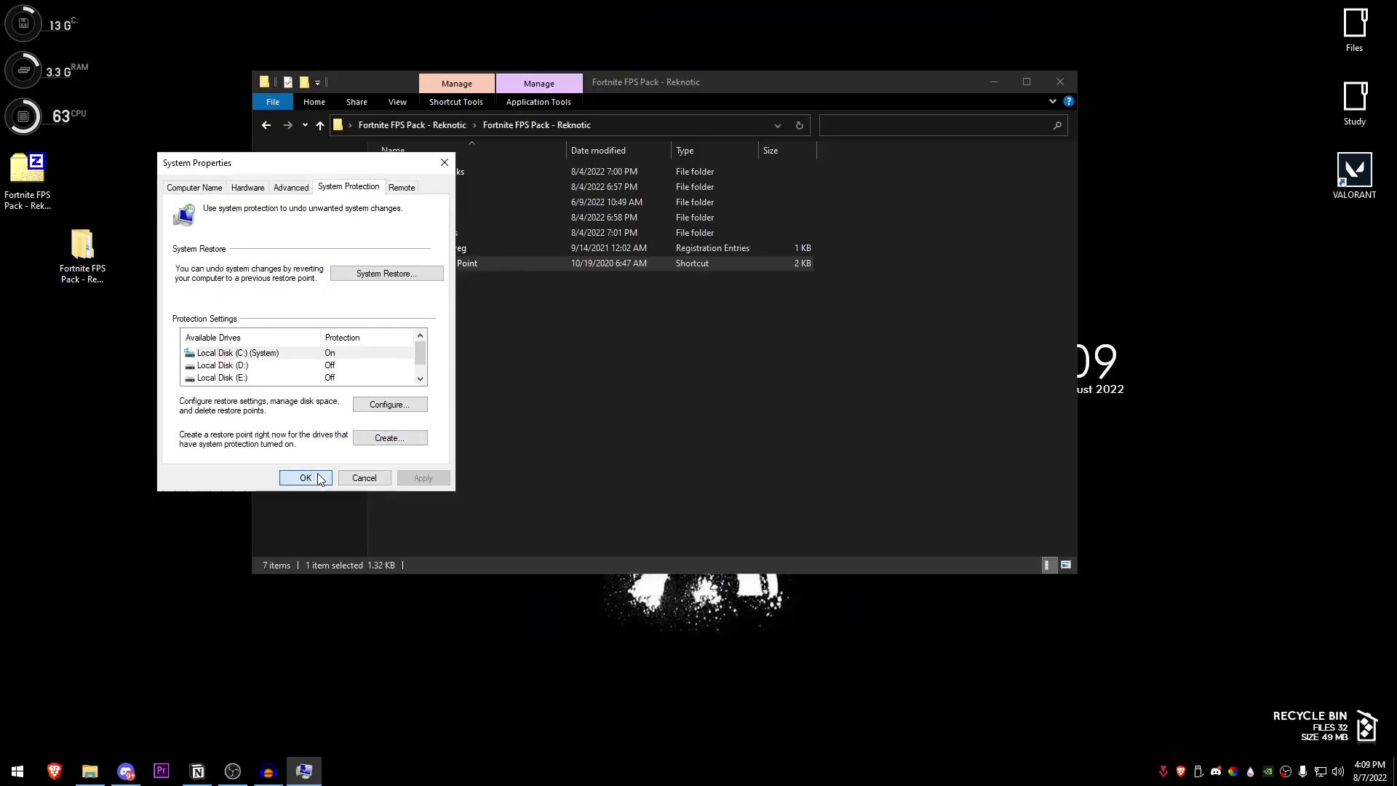
Close System Properties and merge 0-Disable UAC.reg into the registry
left_click(351, 581)
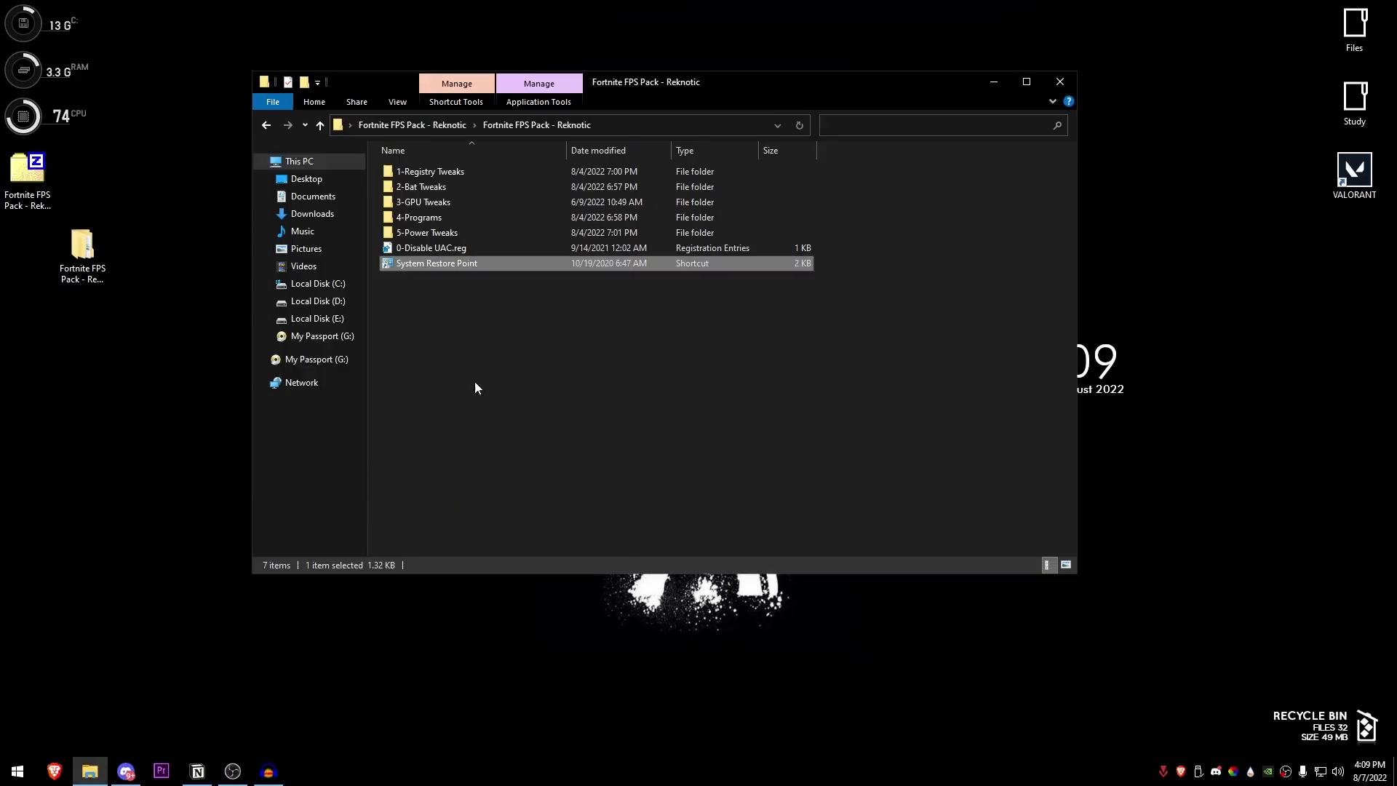
double_click(453, 247)
left_click(824, 406)
left_click(862, 391)
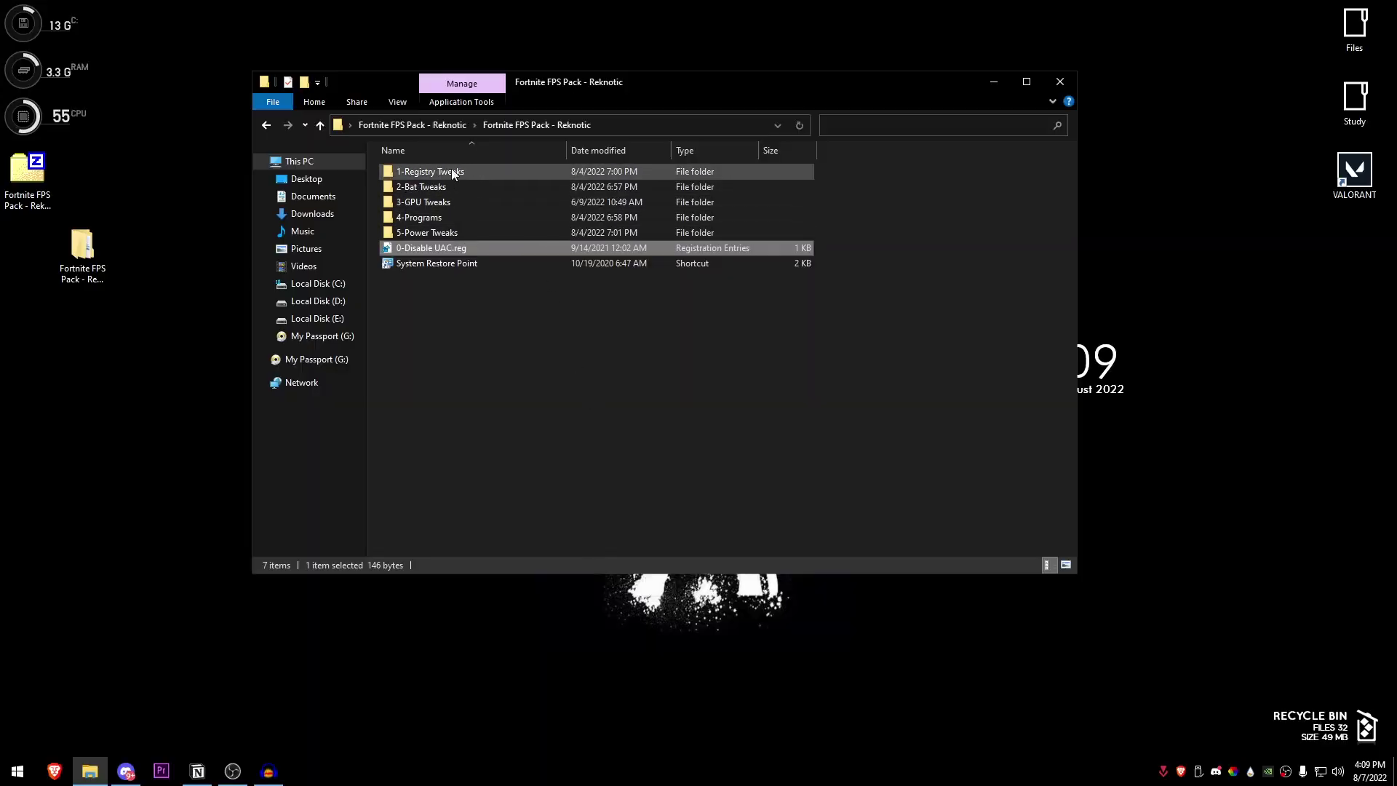
In 1-Registry Tweaks, merge CPU Speed.reg, Disable DVR 1.reg and Disable DVR 2.reg
double_click(465, 172)
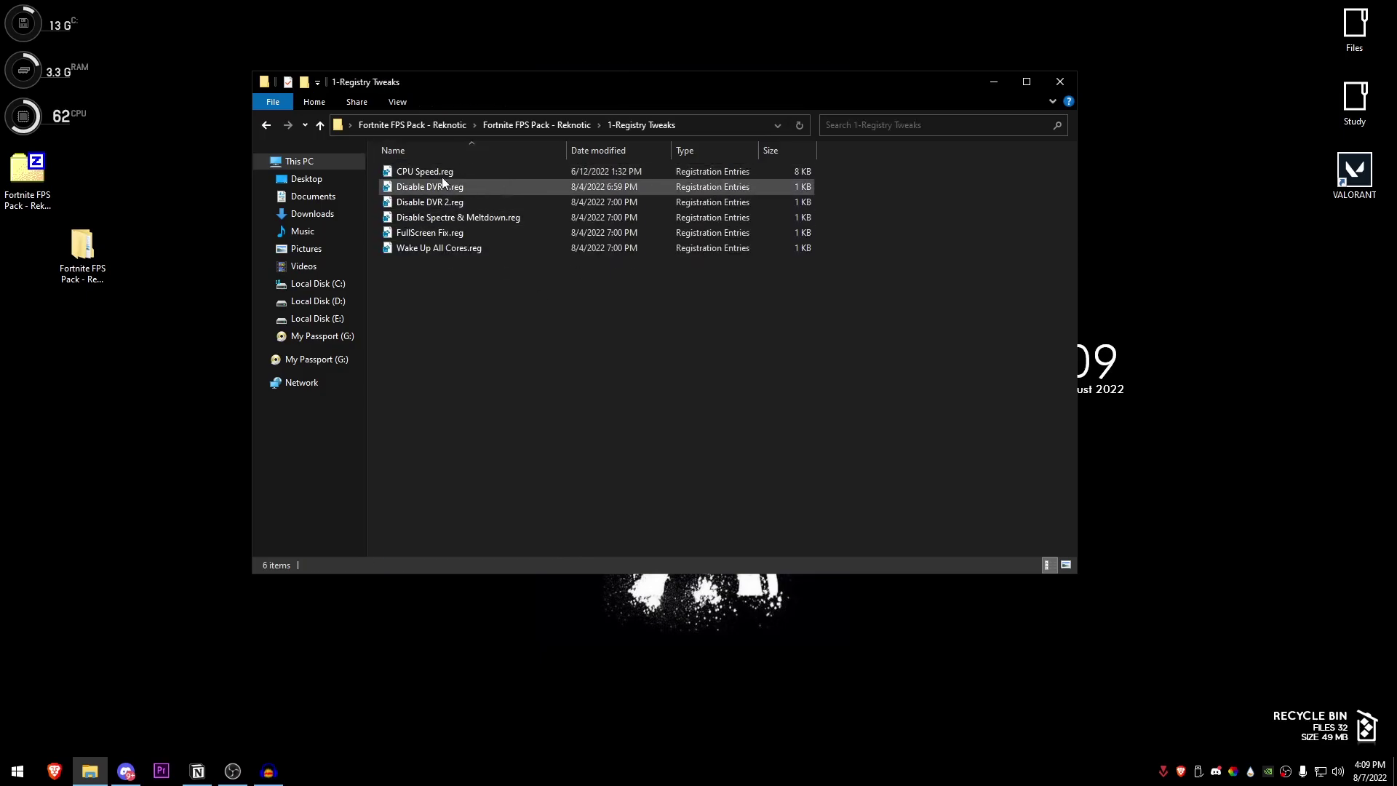
left_click(432, 172)
double_click(433, 172)
left_click(807, 408)
left_click(862, 393)
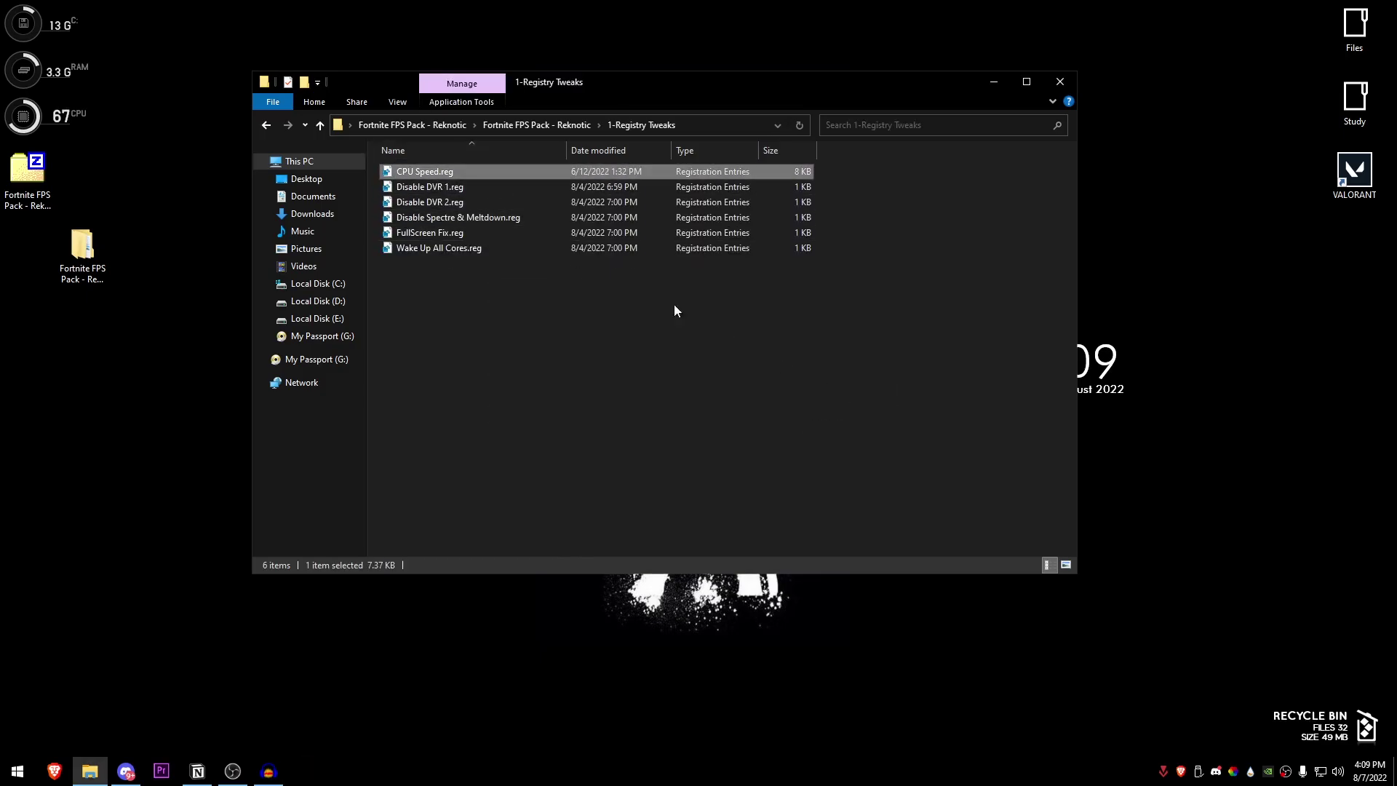
left_click(439, 188)
double_click(439, 187)
left_click(807, 406)
left_click(866, 393)
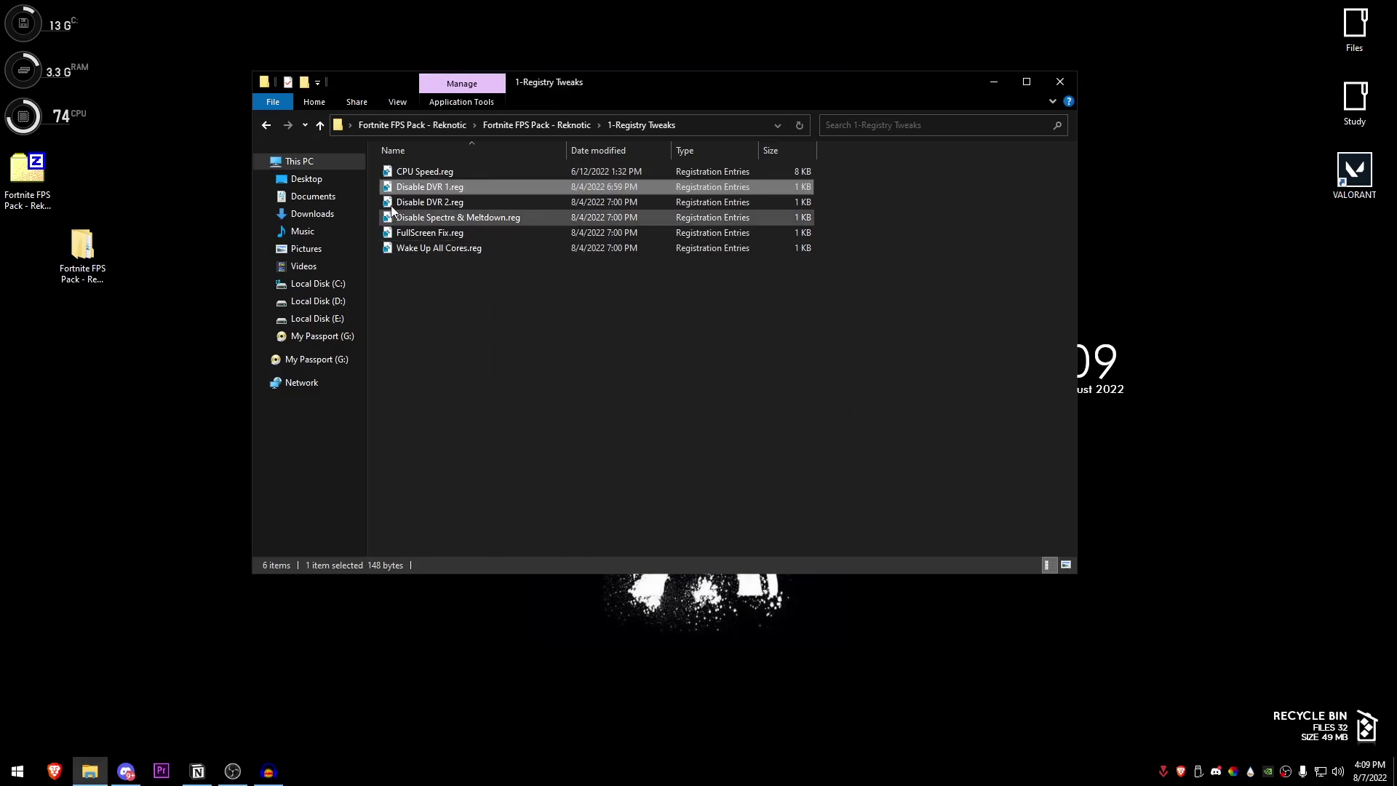
left_click(421, 204)
double_click(420, 203)
left_click(805, 405)
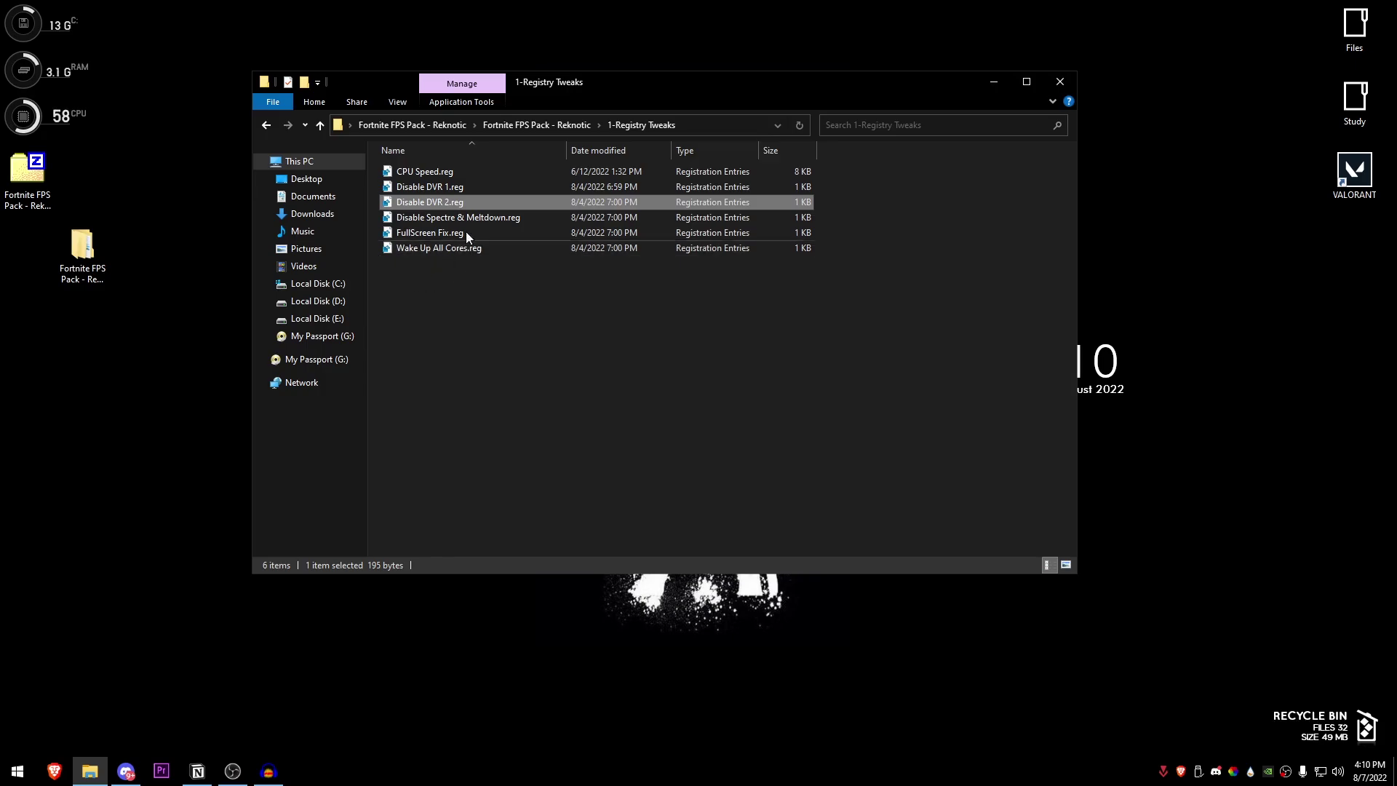
Merge Disable Spectre & Meltdown.reg, FullScreen Fix.reg and Wake Up All Cores.reg into the registry
double_click(483, 220)
left_click(808, 408)
left_click(862, 395)
double_click(427, 232)
left_click(808, 409)
left_click(864, 391)
double_click(413, 248)
left_click(809, 408)
left_click(864, 392)
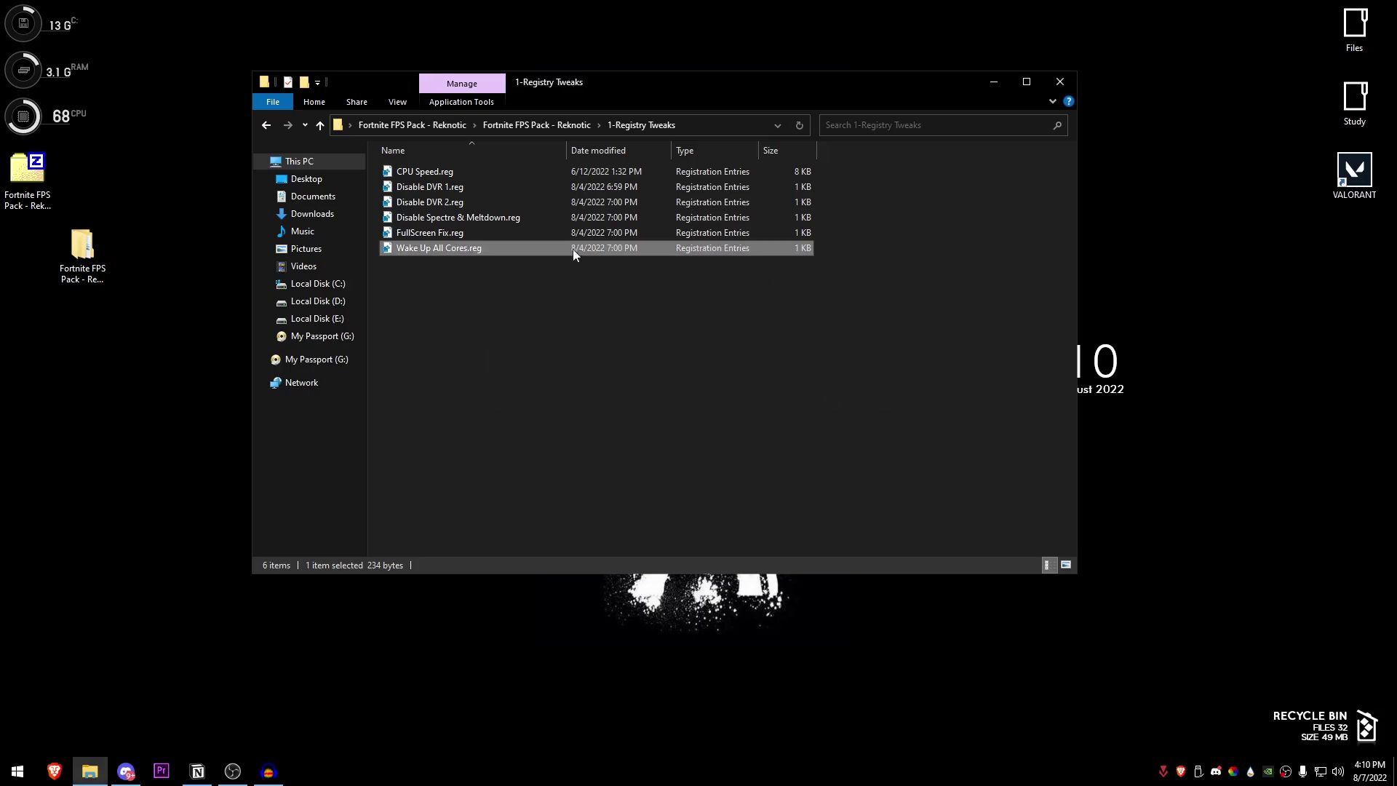
In 2-Bat Tweaks, run Clear DNS Cache (Ping Improve).cmd as administrator and close its console
left_click(266, 125)
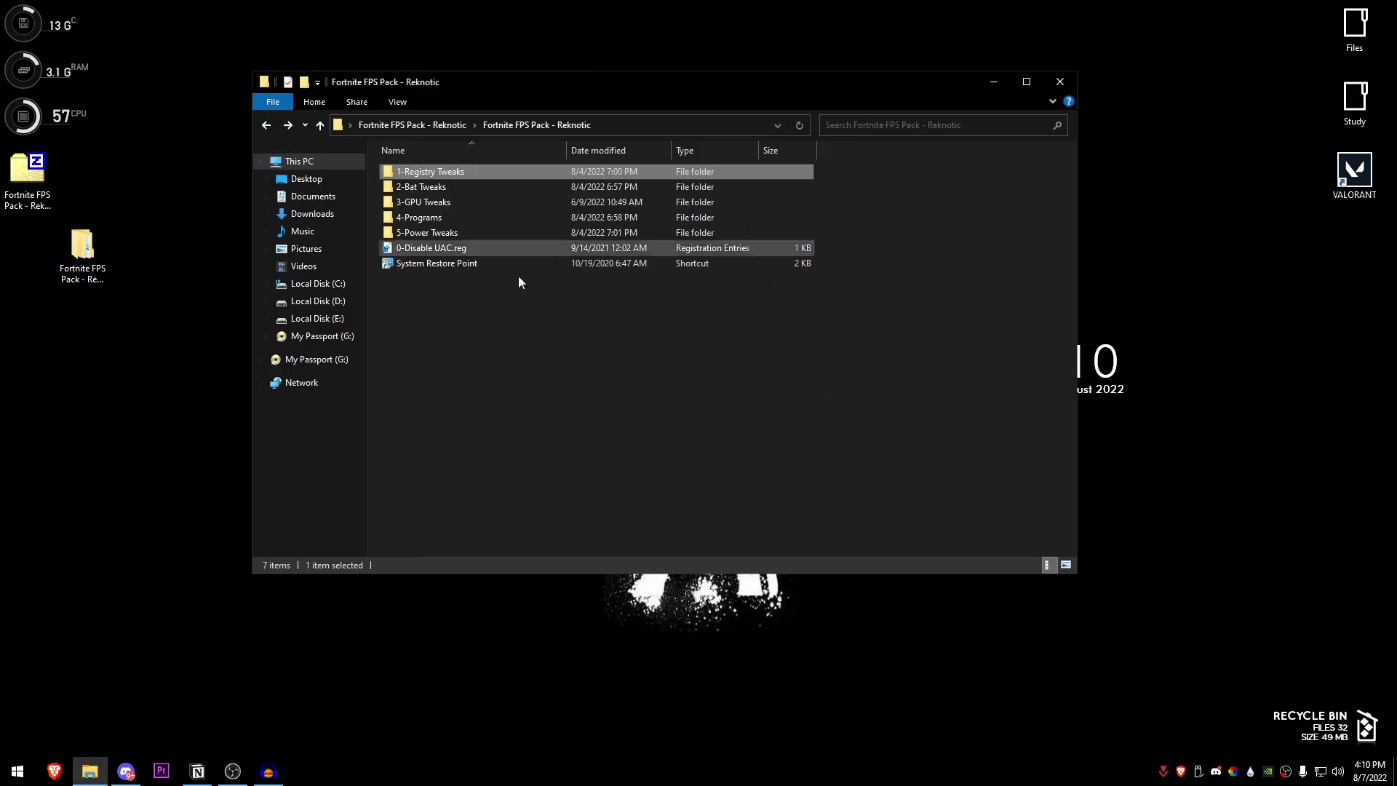
double_click(432, 187)
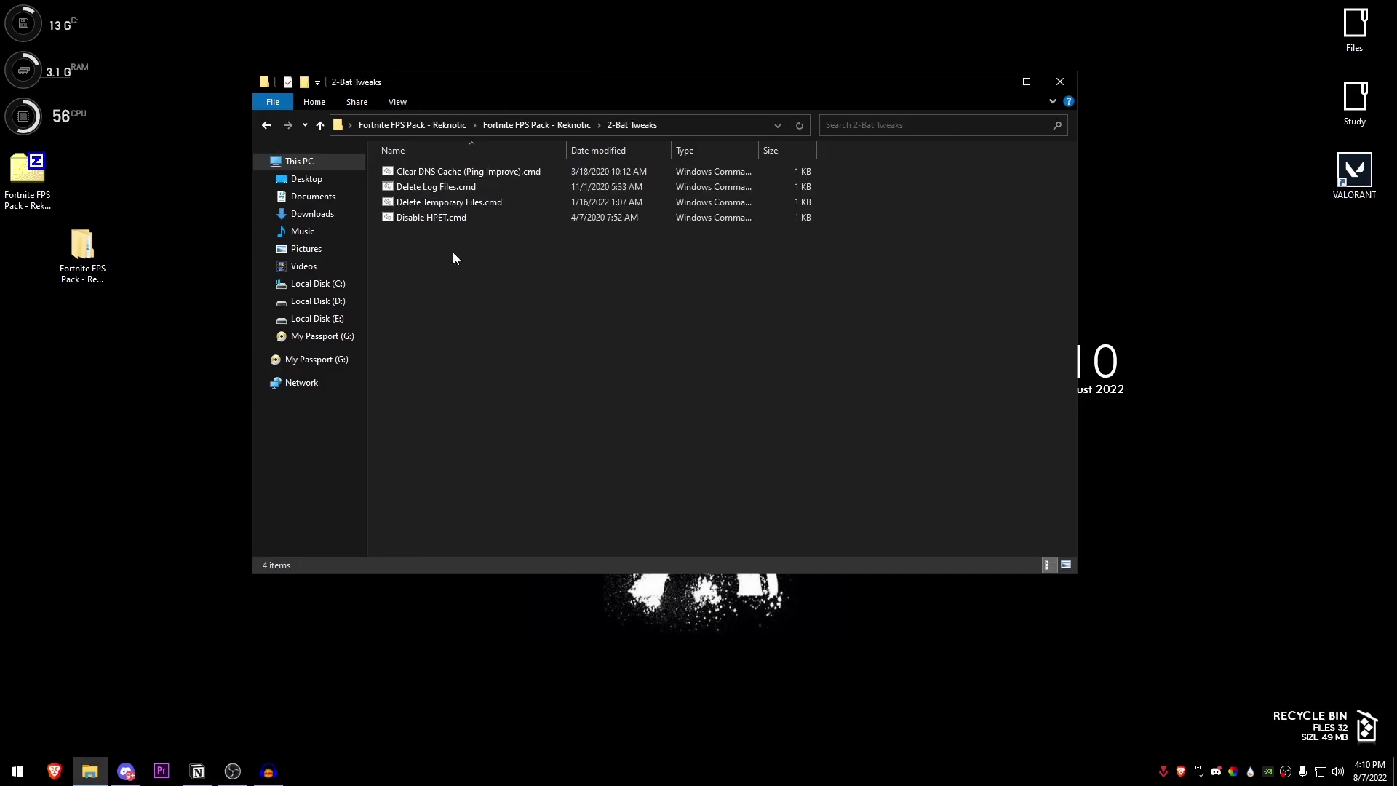
left_click(478, 171)
right_click(478, 168)
left_click(552, 225)
key("space")
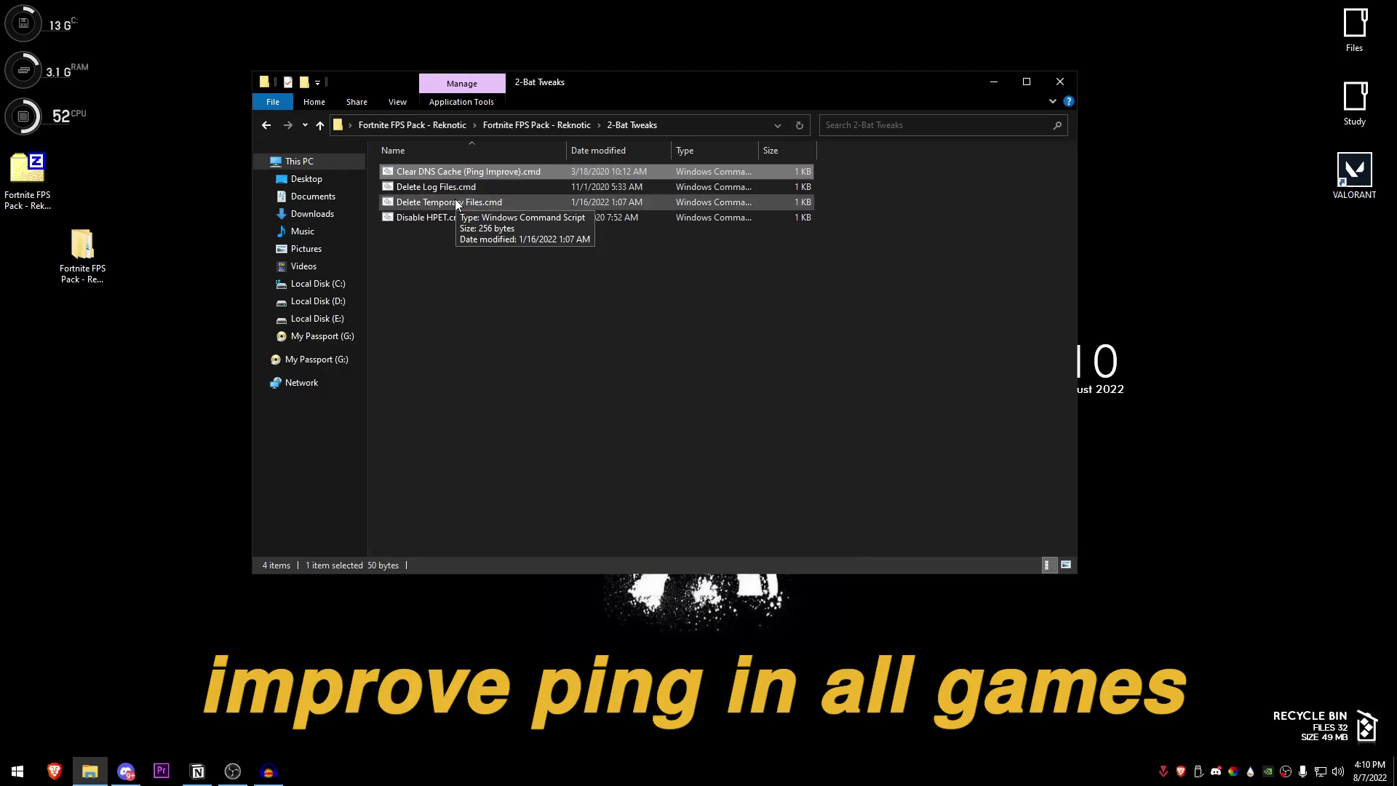
Run Delete Log Files.cmd and Delete Temporary Files.cmd as administrator
right_click(431, 191)
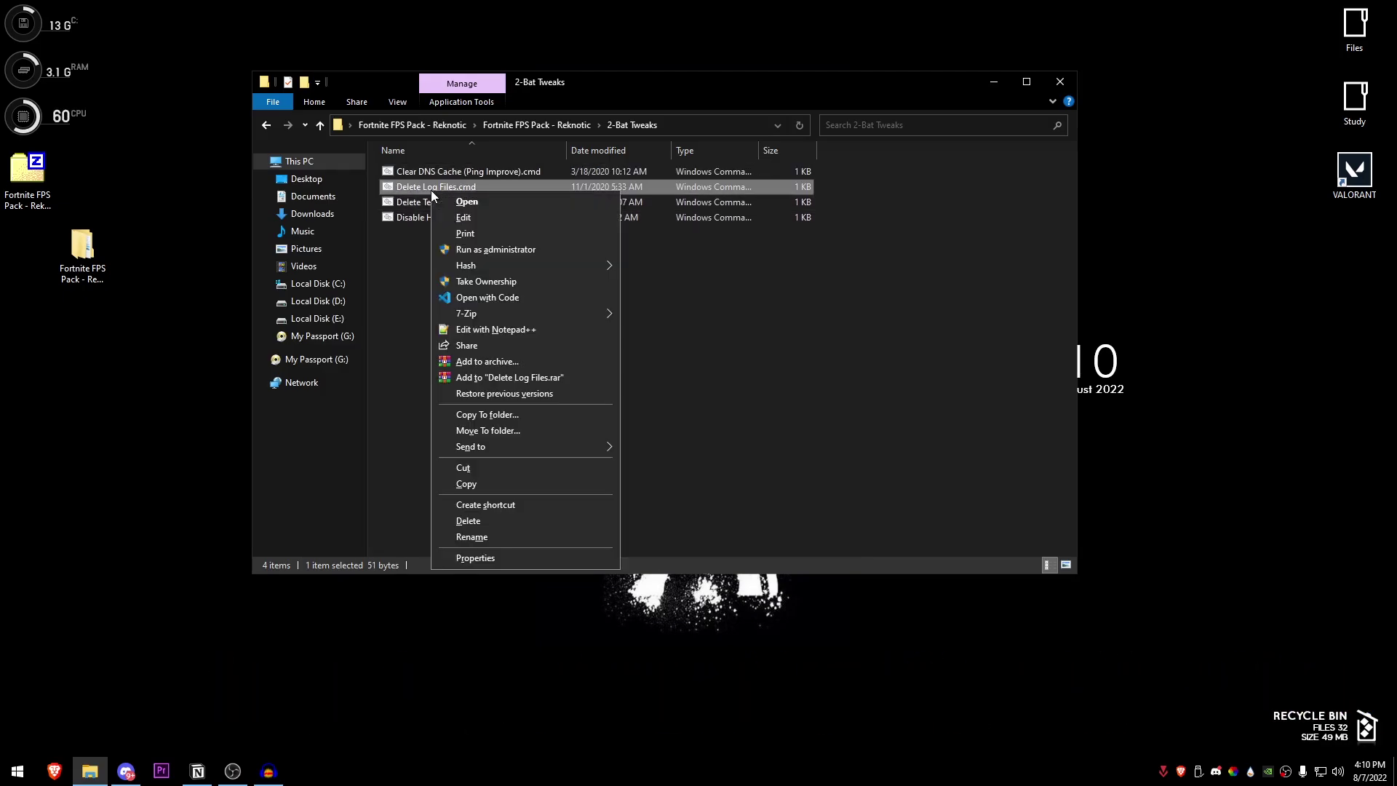
left_click(504, 250)
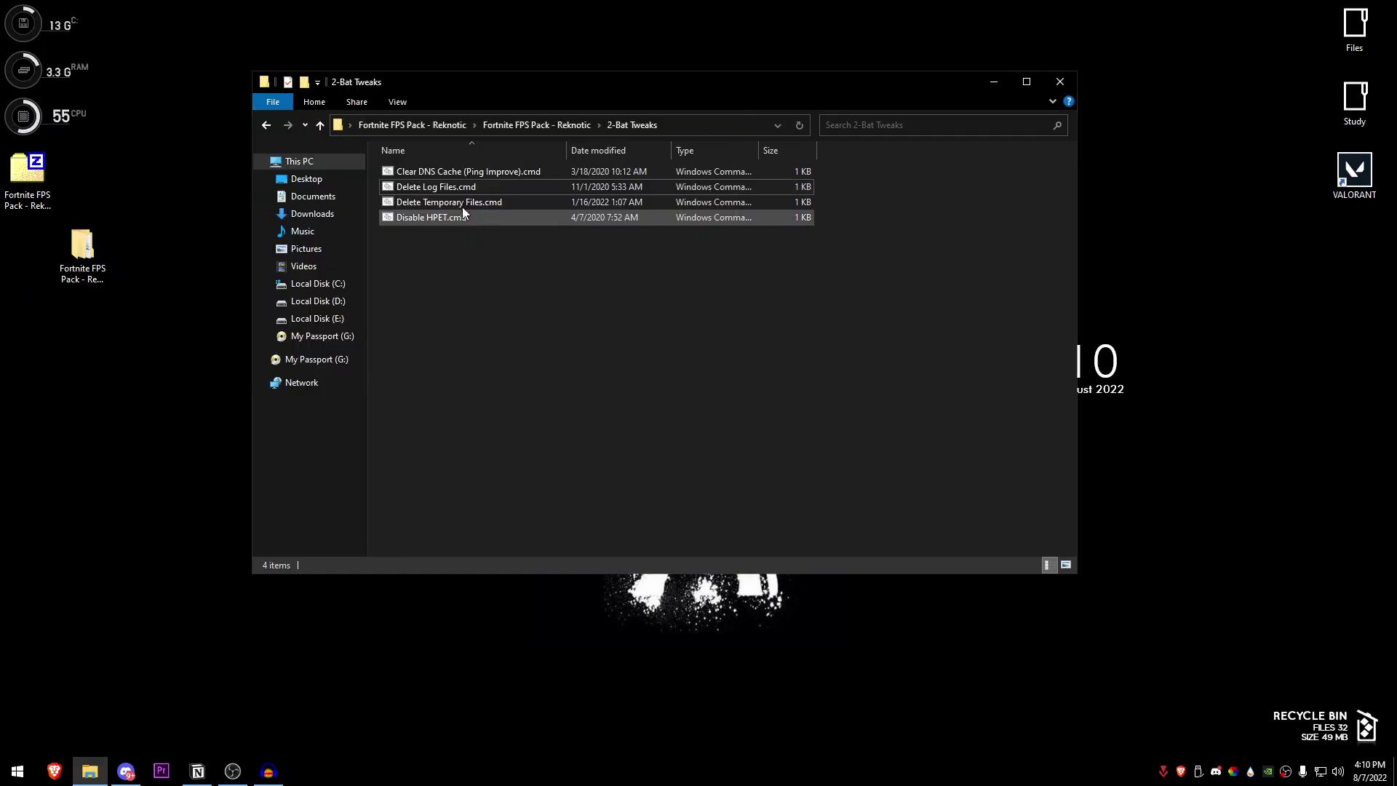
right_click(474, 202)
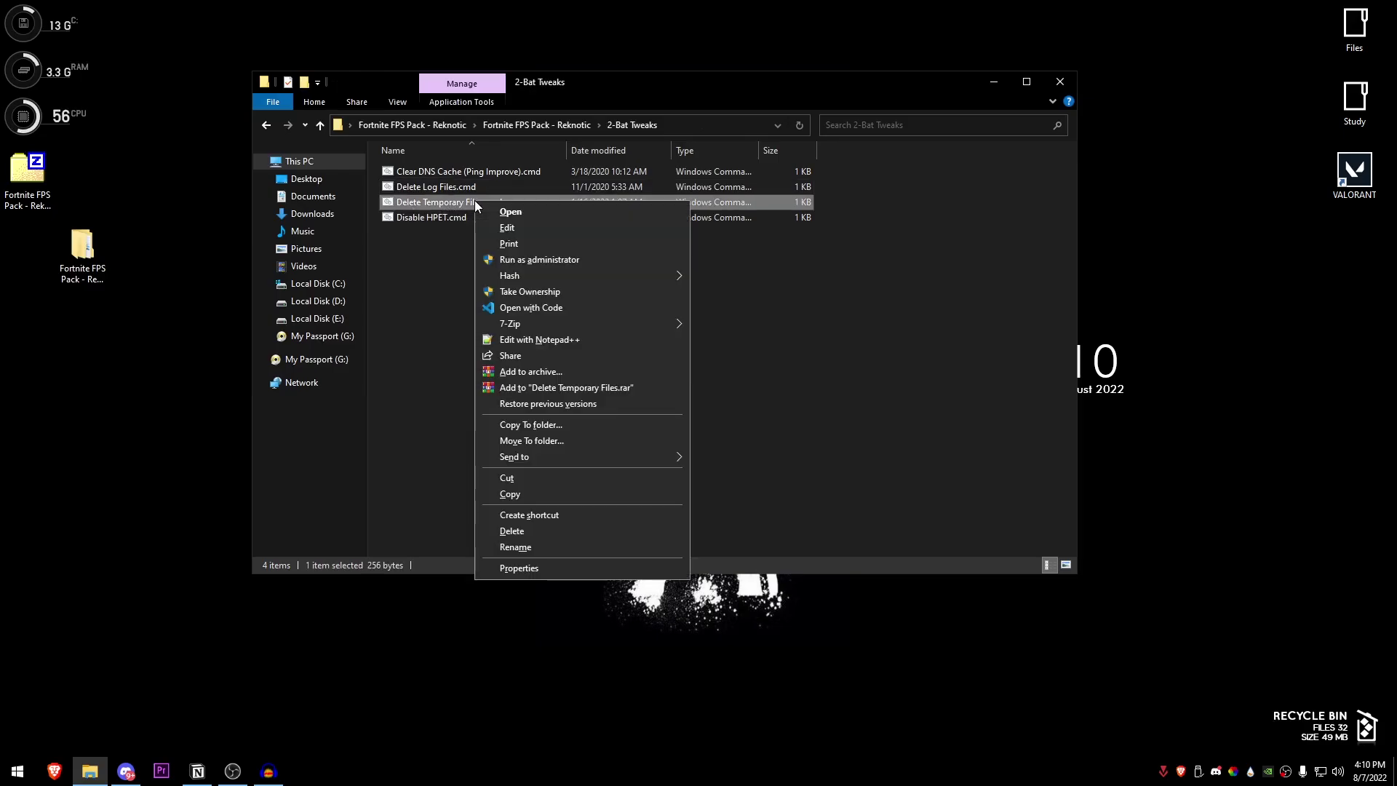
left_click(570, 261)
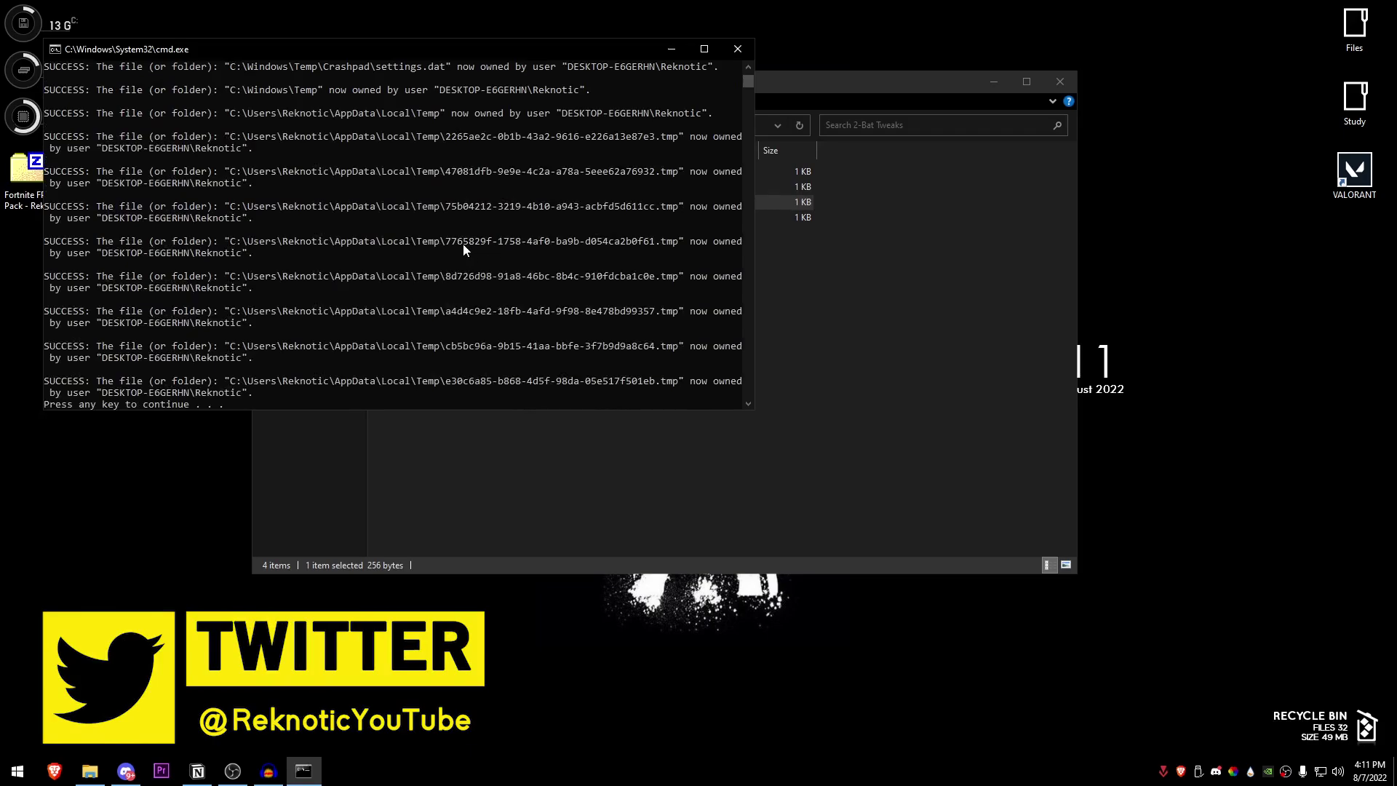
key("space")
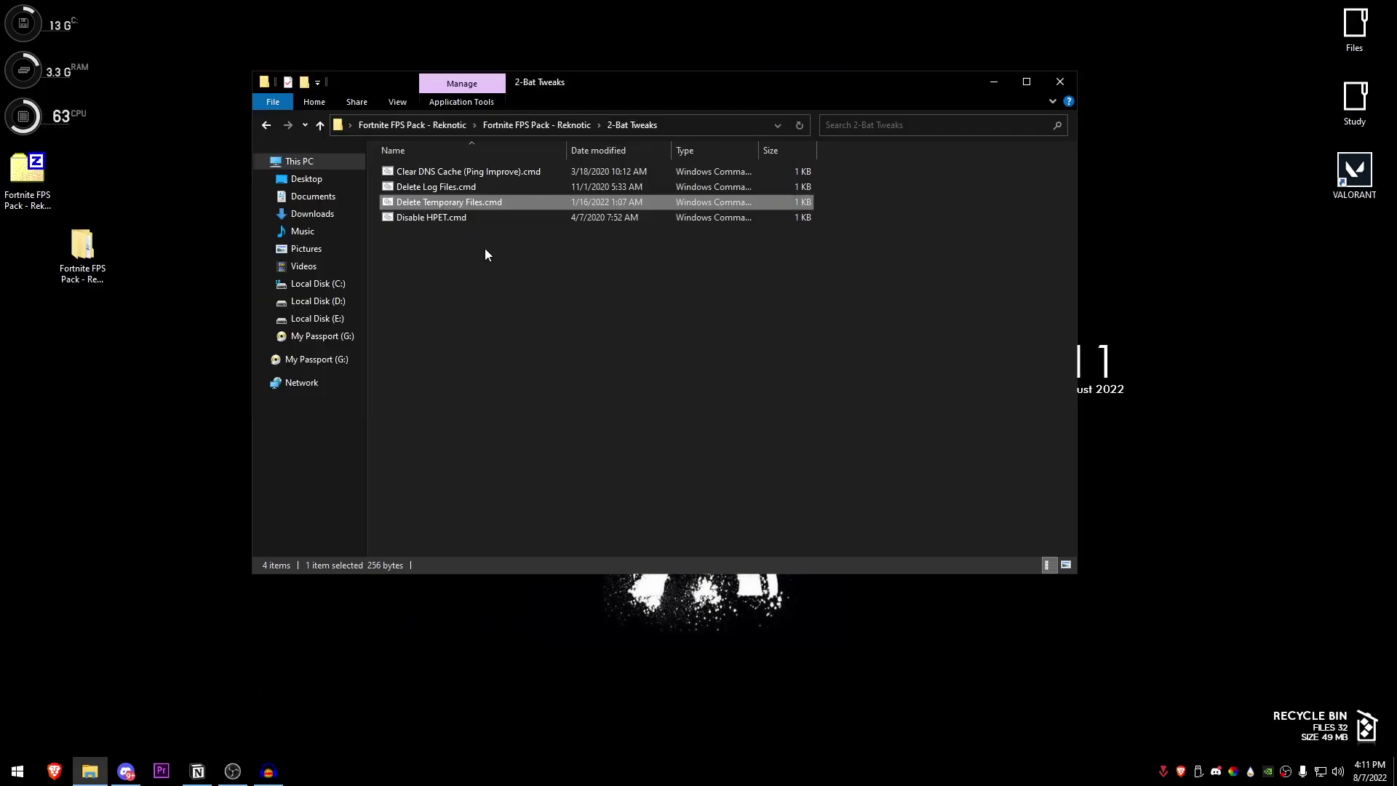
Run Disable HPET.cmd as administrator and close its finished console
right_click(436, 217)
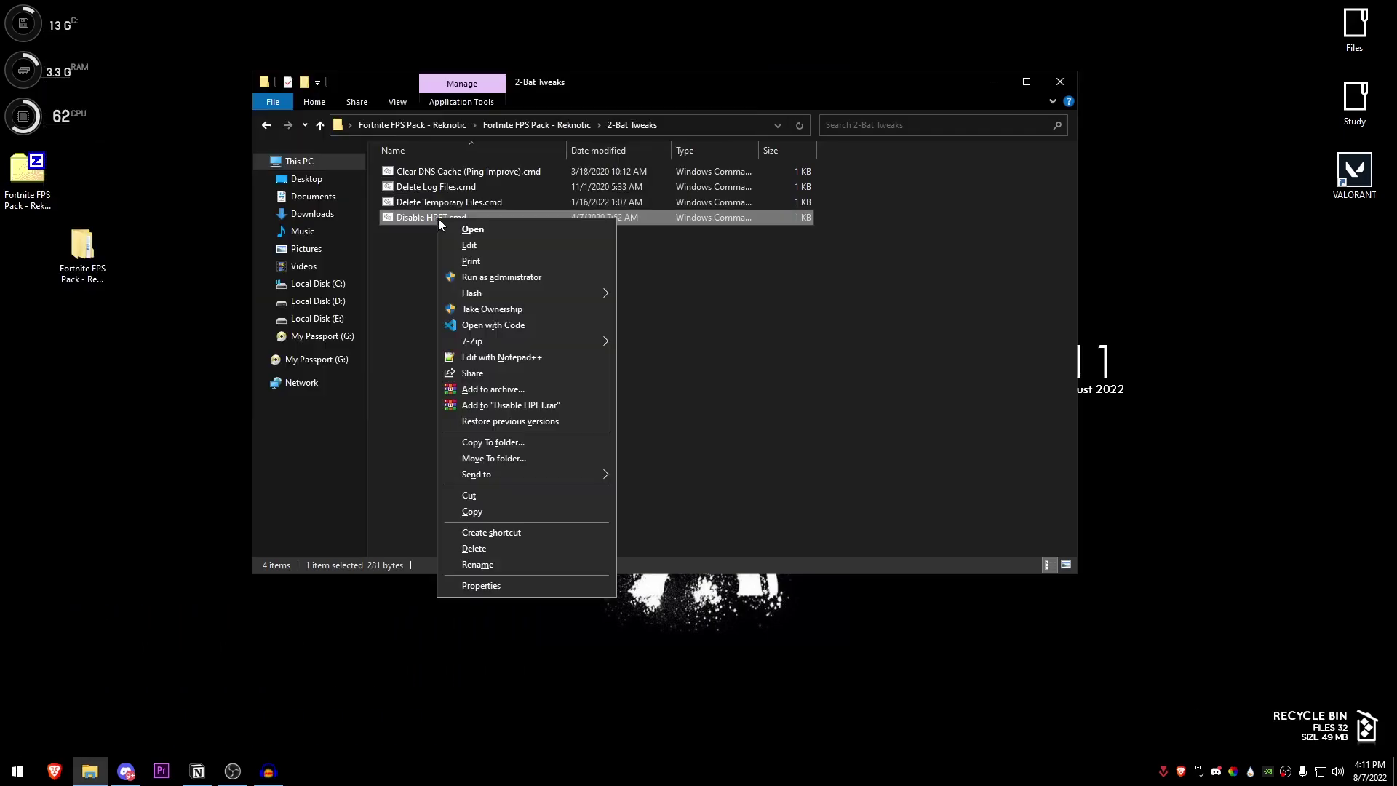
left_click(513, 278)
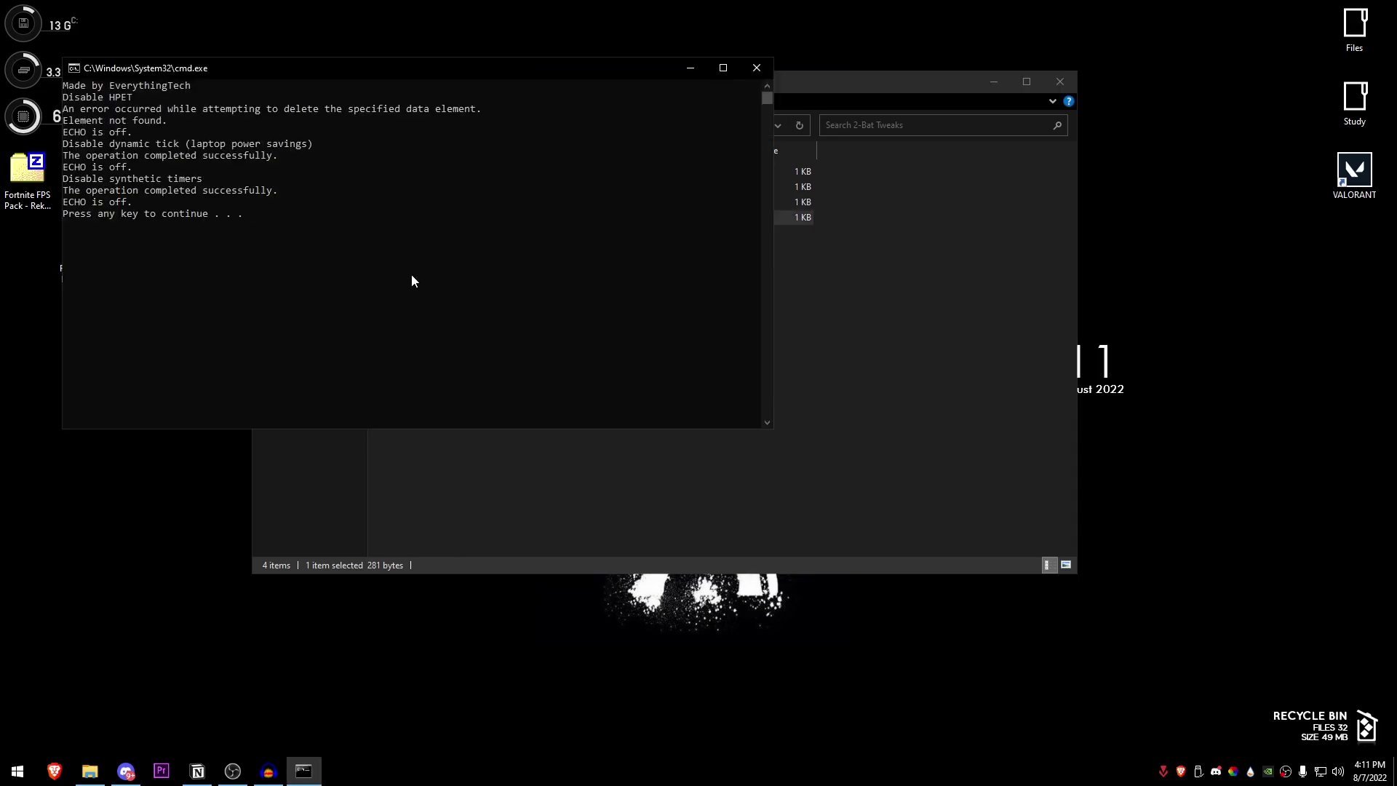
key("Return")
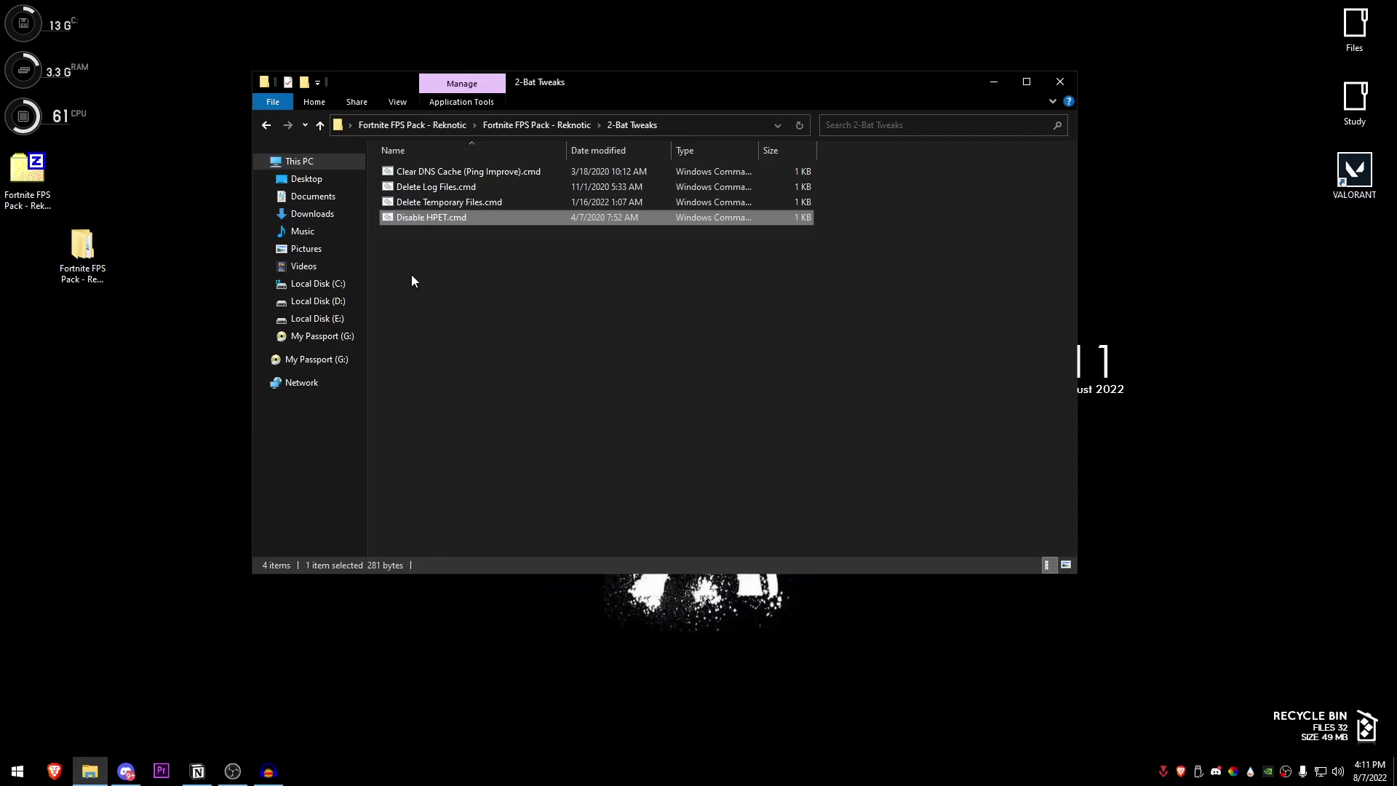
Return to the pack folder, open 3-GPU Tweaks and show the desktop NVIDIA Control Panel entry
left_click(268, 125)
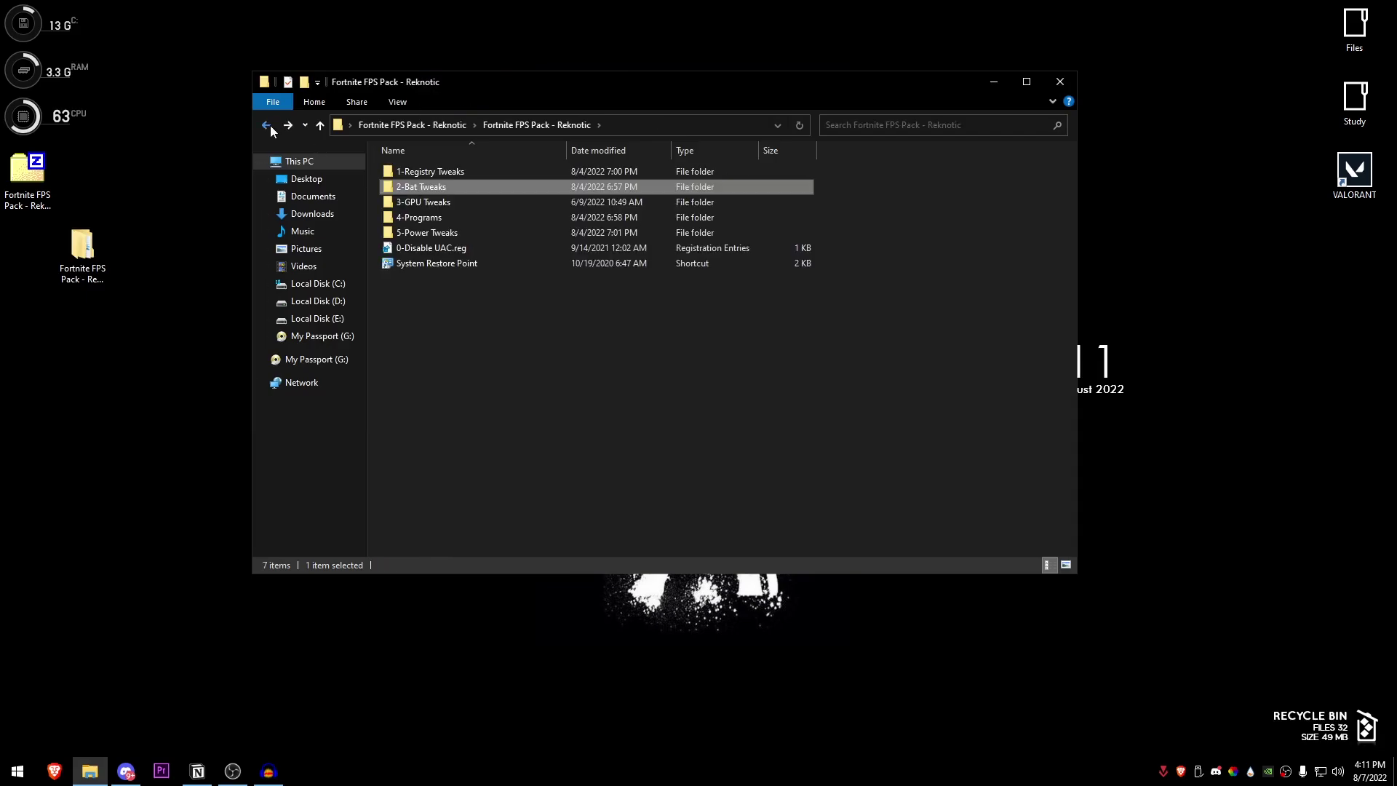
double_click(458, 205)
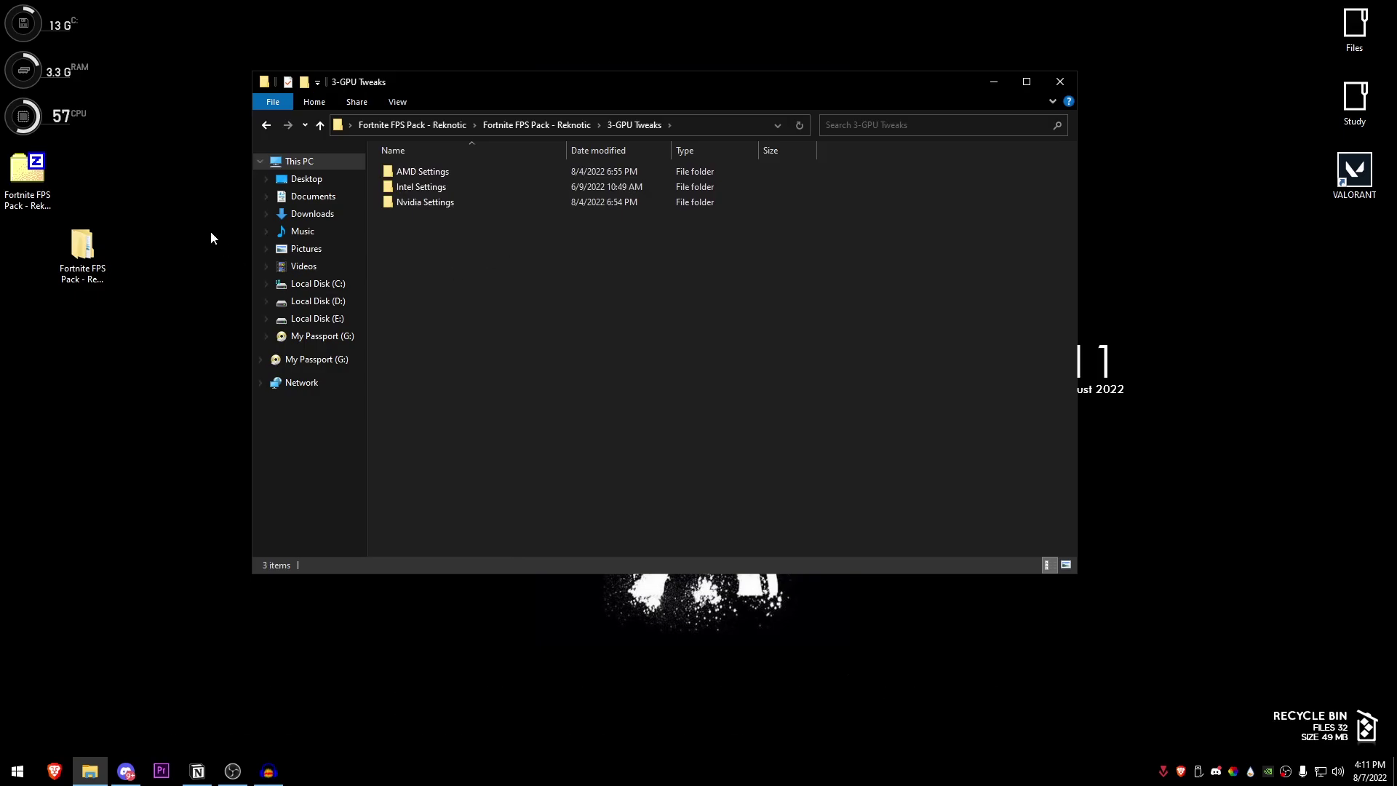
right_click(195, 220)
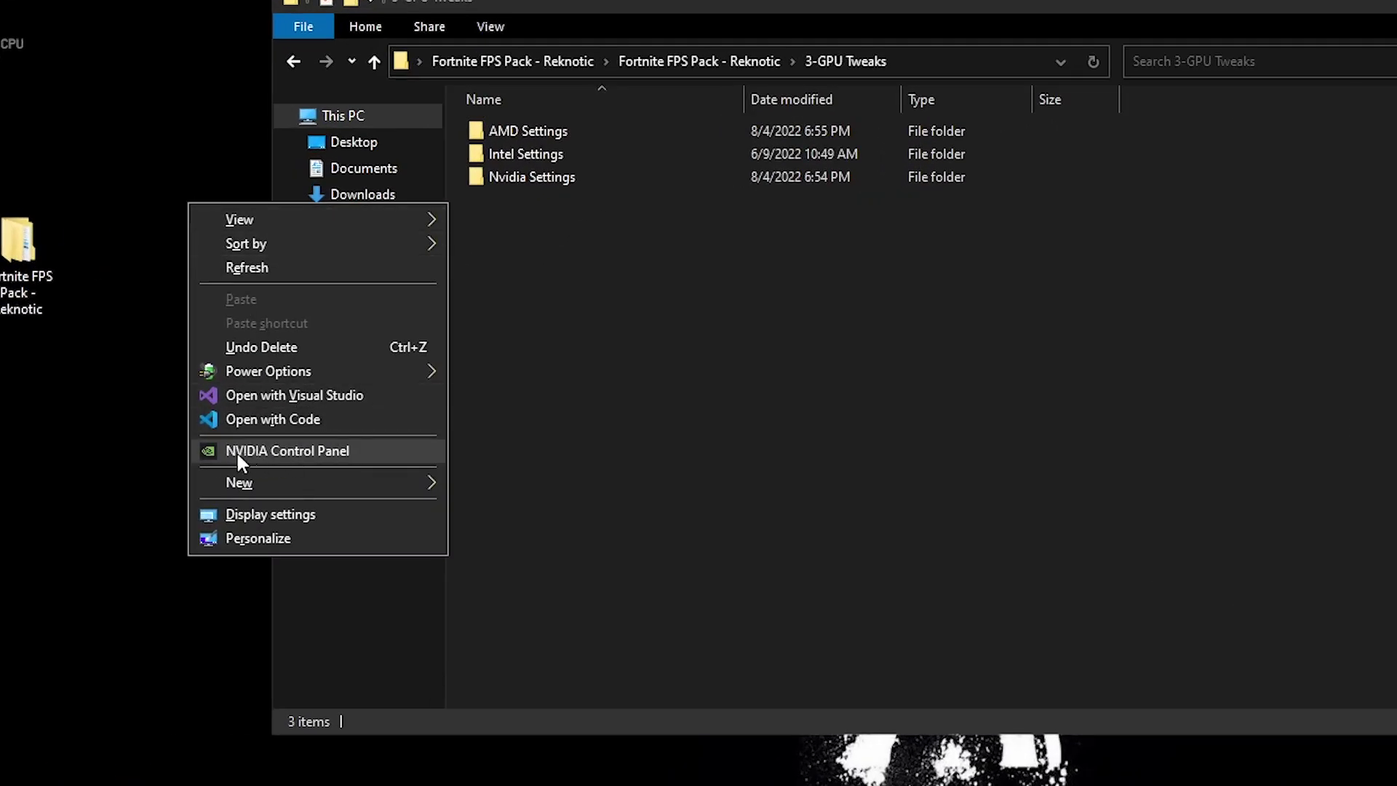
Look through the AMD Settings and Intel Settings folders, then open Nvidia Settings
left_click(531, 127)
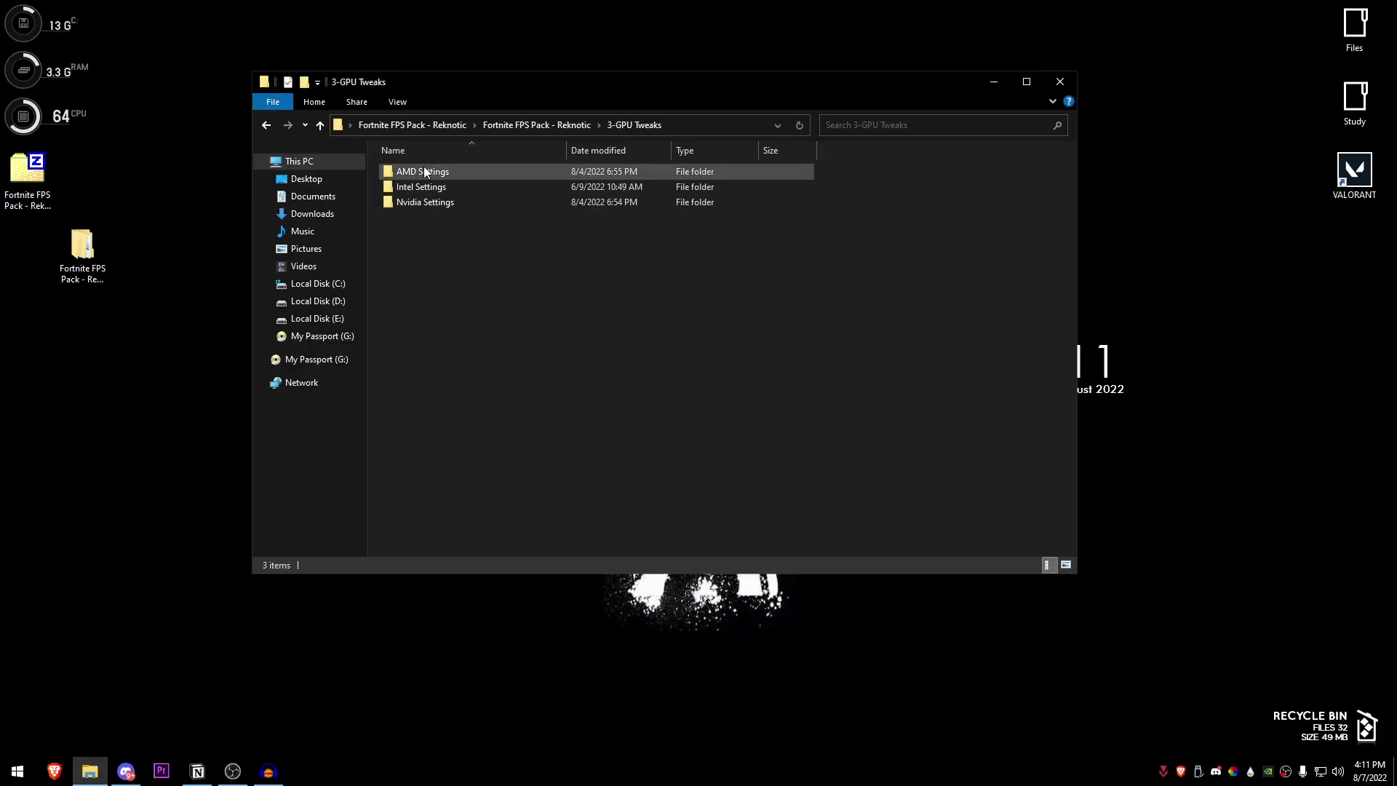
double_click(426, 171)
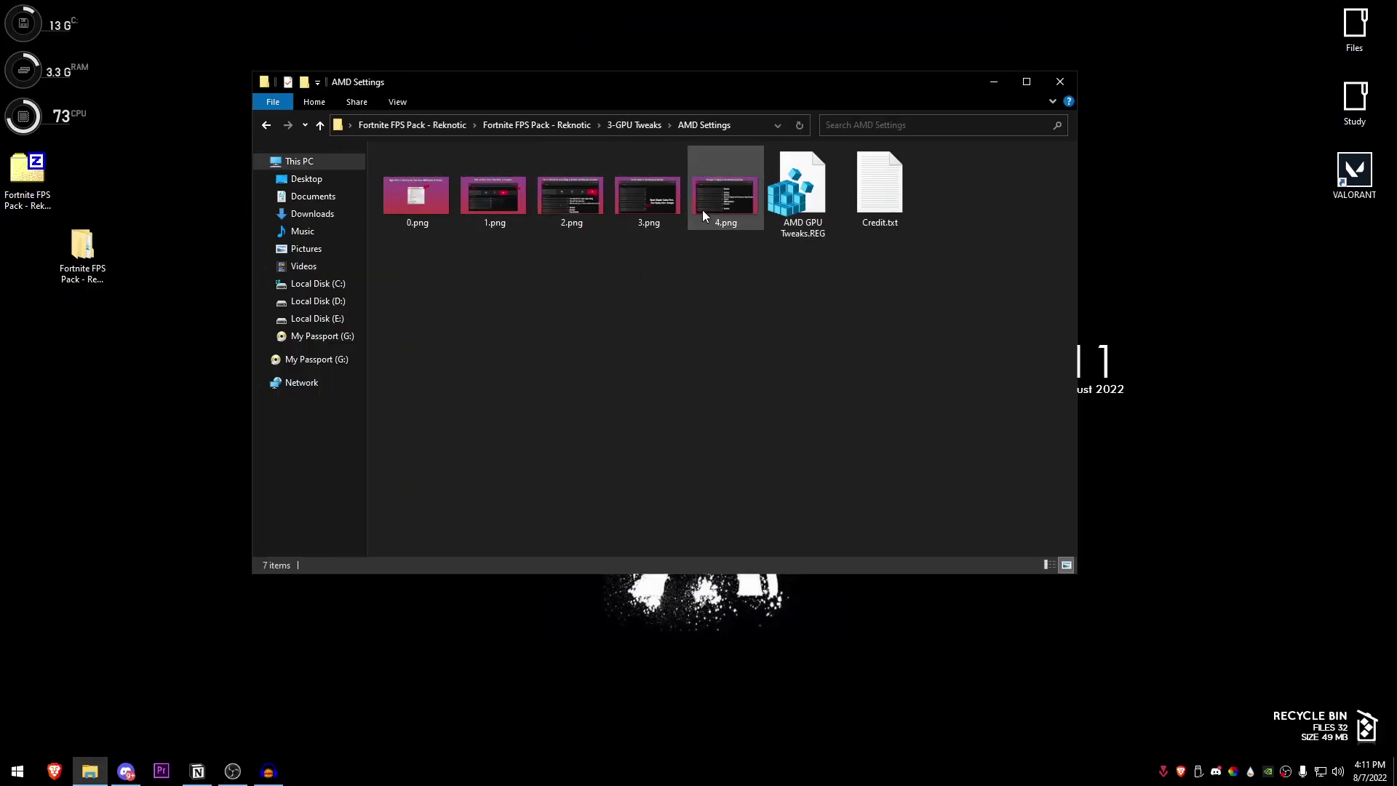
left_click(267, 126)
left_click(439, 186)
double_click(439, 186)
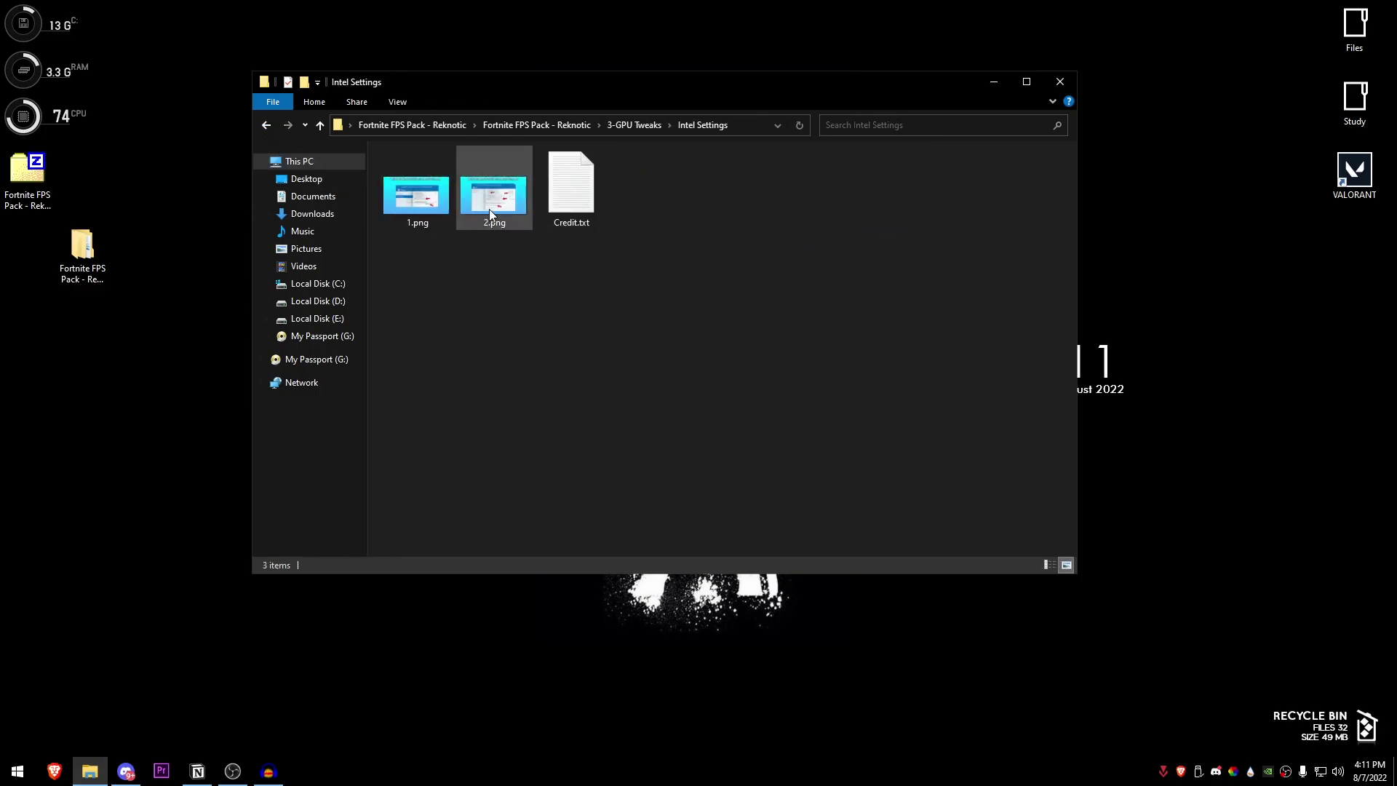
left_click(266, 127)
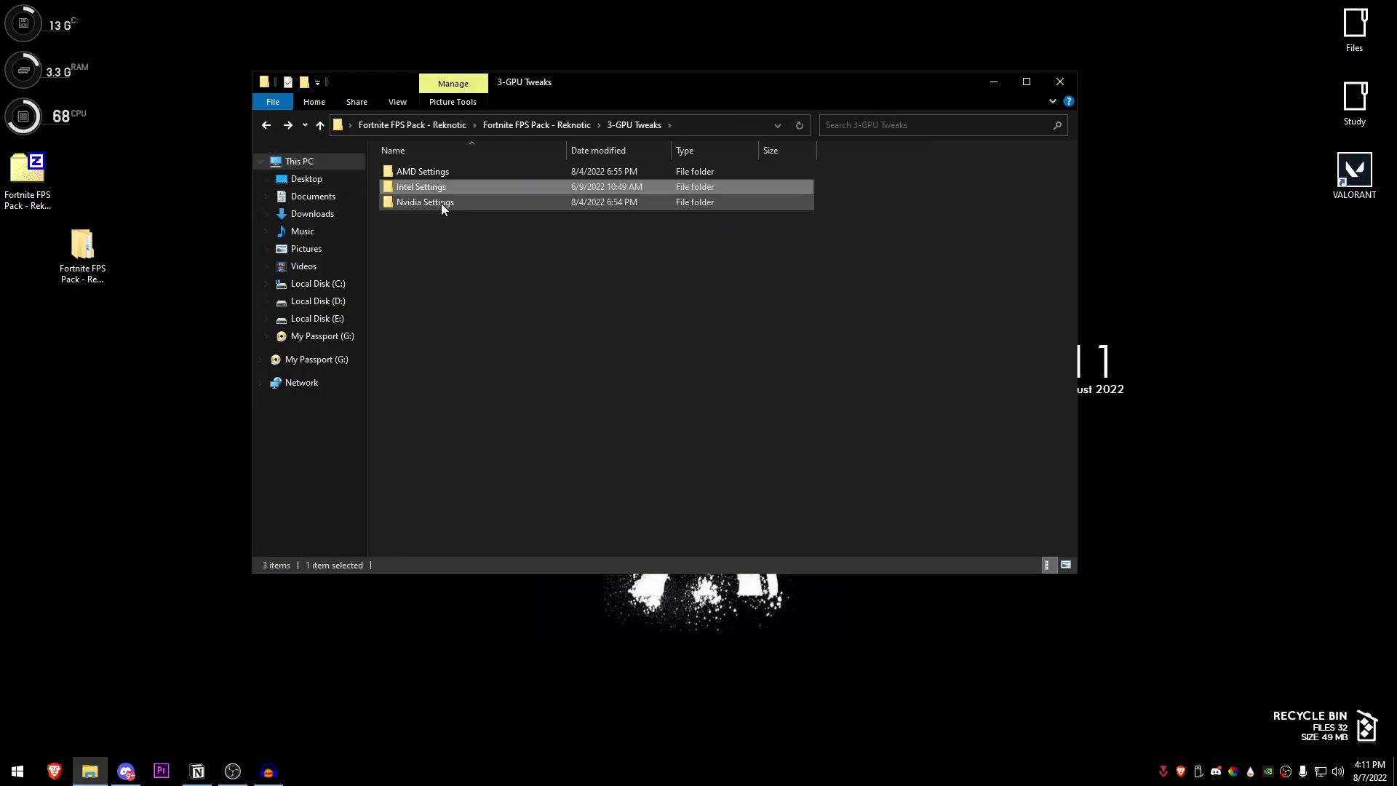
double_click(440, 203)
Import Reknotic's Nvidia Profile.nip into nvidiaProfileInspector.exe from the Nvidia Inspector folder
left_click(423, 172)
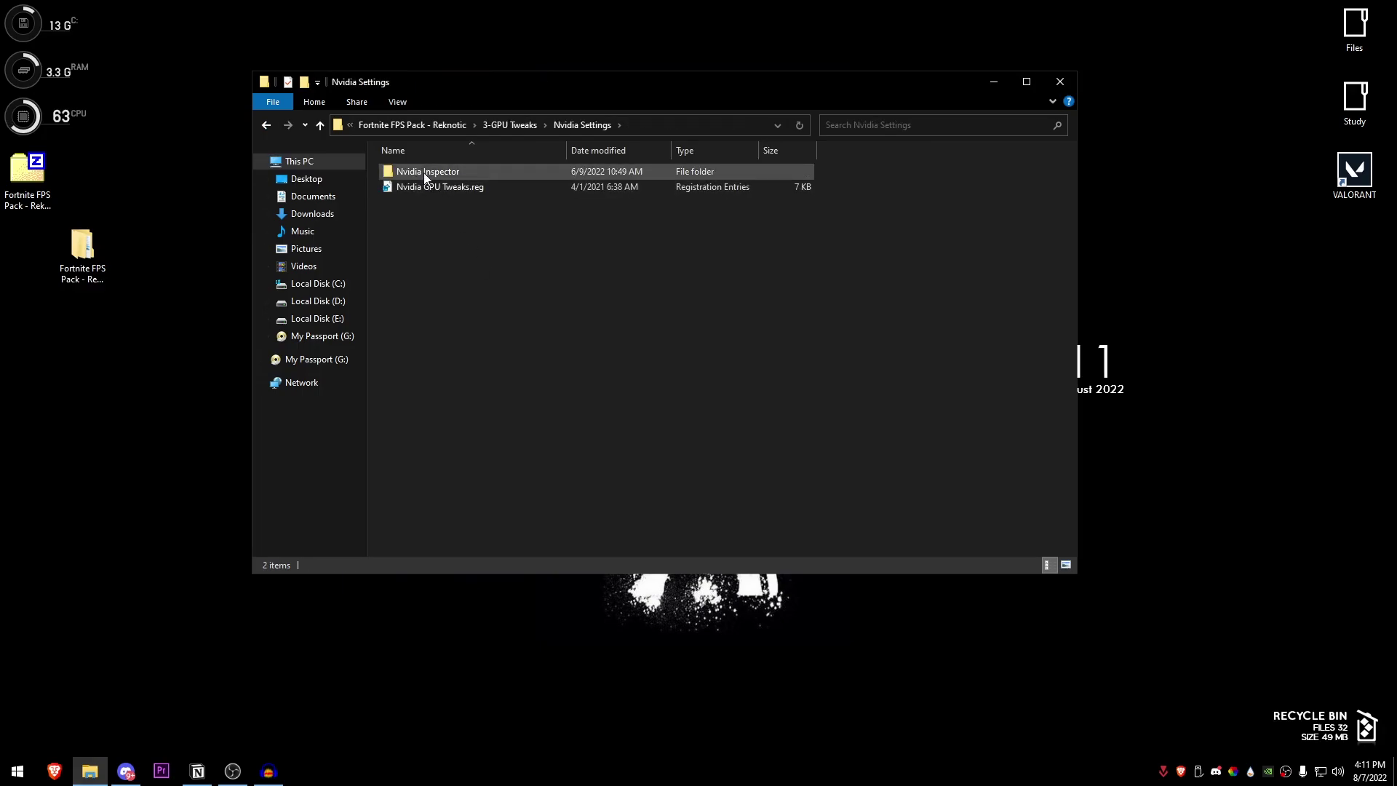
double_click(423, 172)
left_click_drag(411, 203, 463, 174)
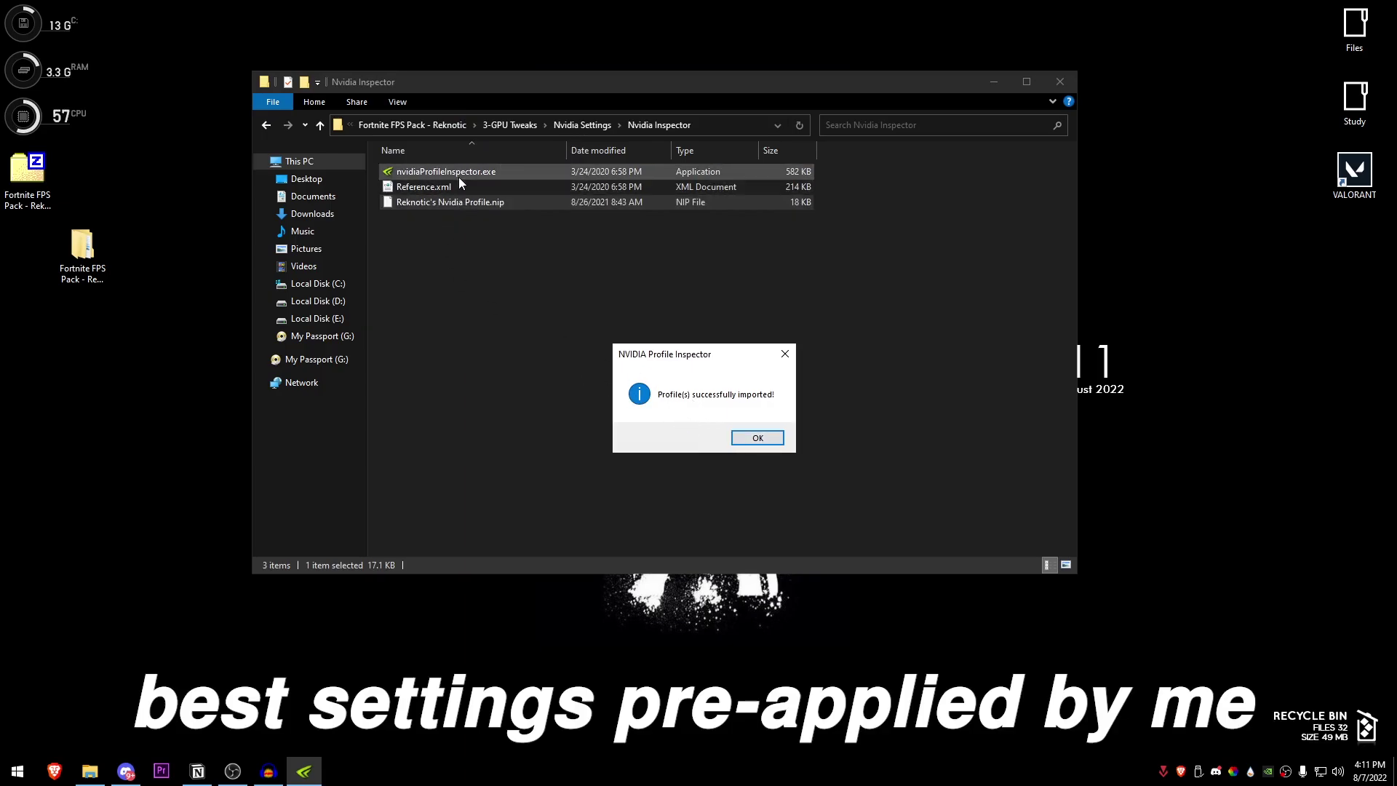
left_click(757, 438)
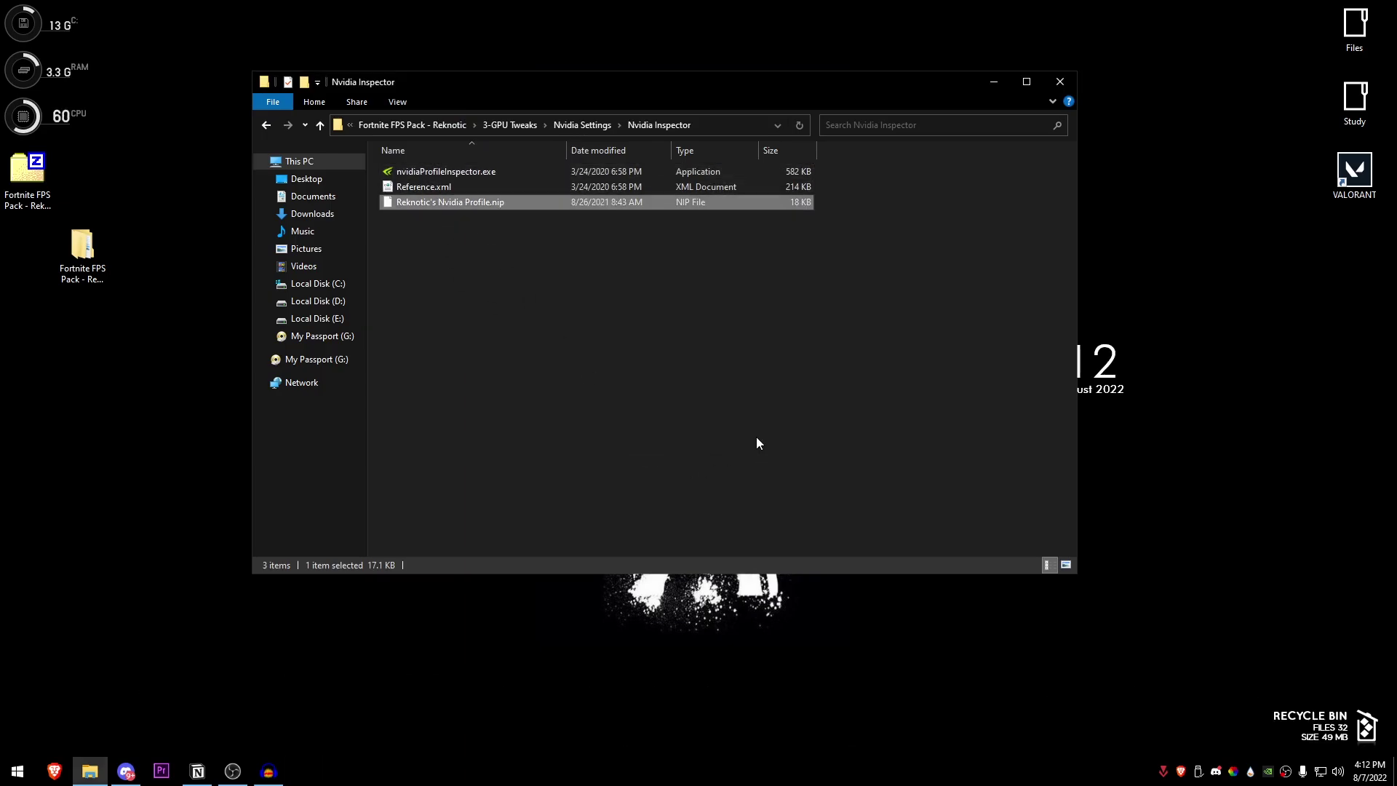
Back in Nvidia Settings, merge Nvidia GPU Tweaks.reg into the registry
left_click(267, 125)
double_click(469, 188)
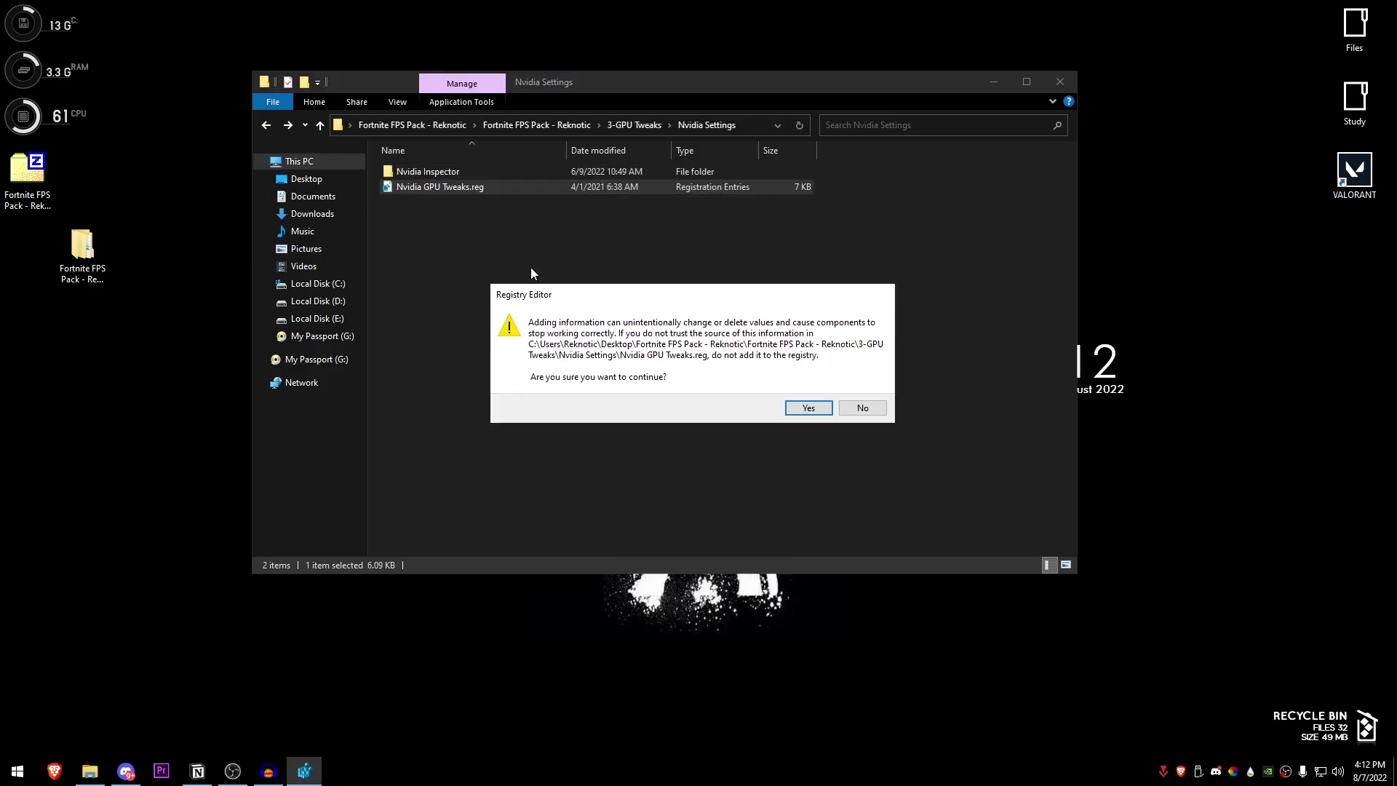
left_click(808, 407)
left_click(858, 393)
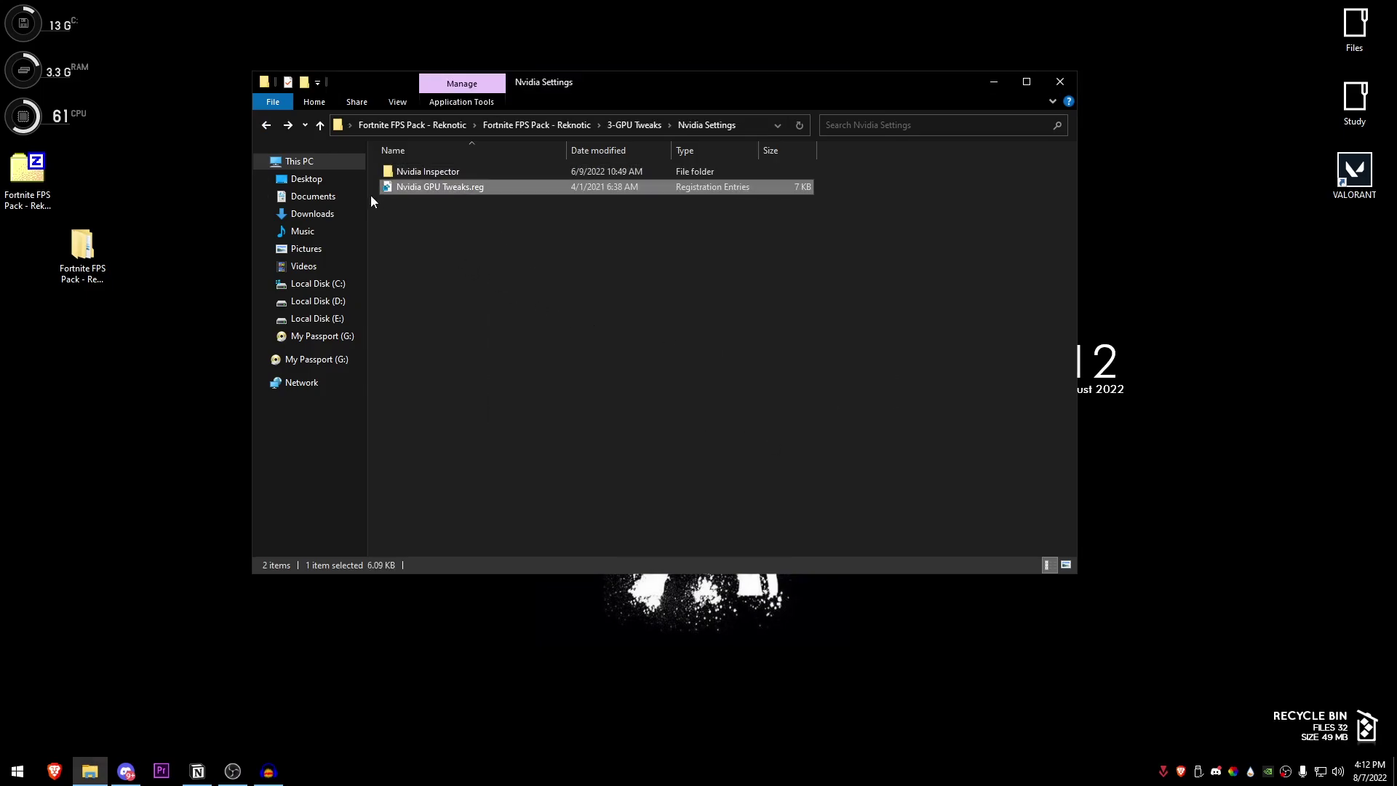
Go back to the pack root, open 4-Programs and run MSI Mode Utility 3.0.exe as administrator
left_click(262, 129)
left_click(262, 128)
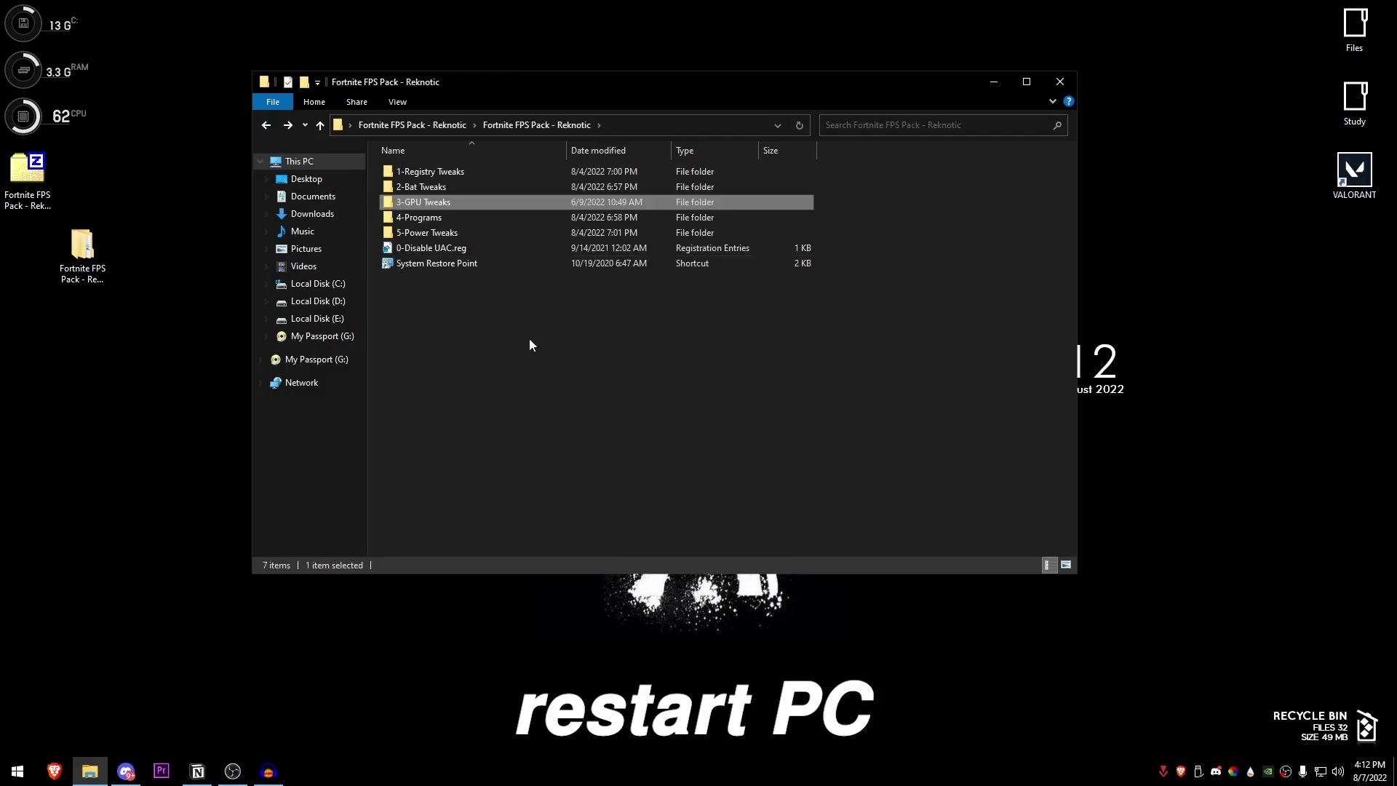
double_click(432, 218)
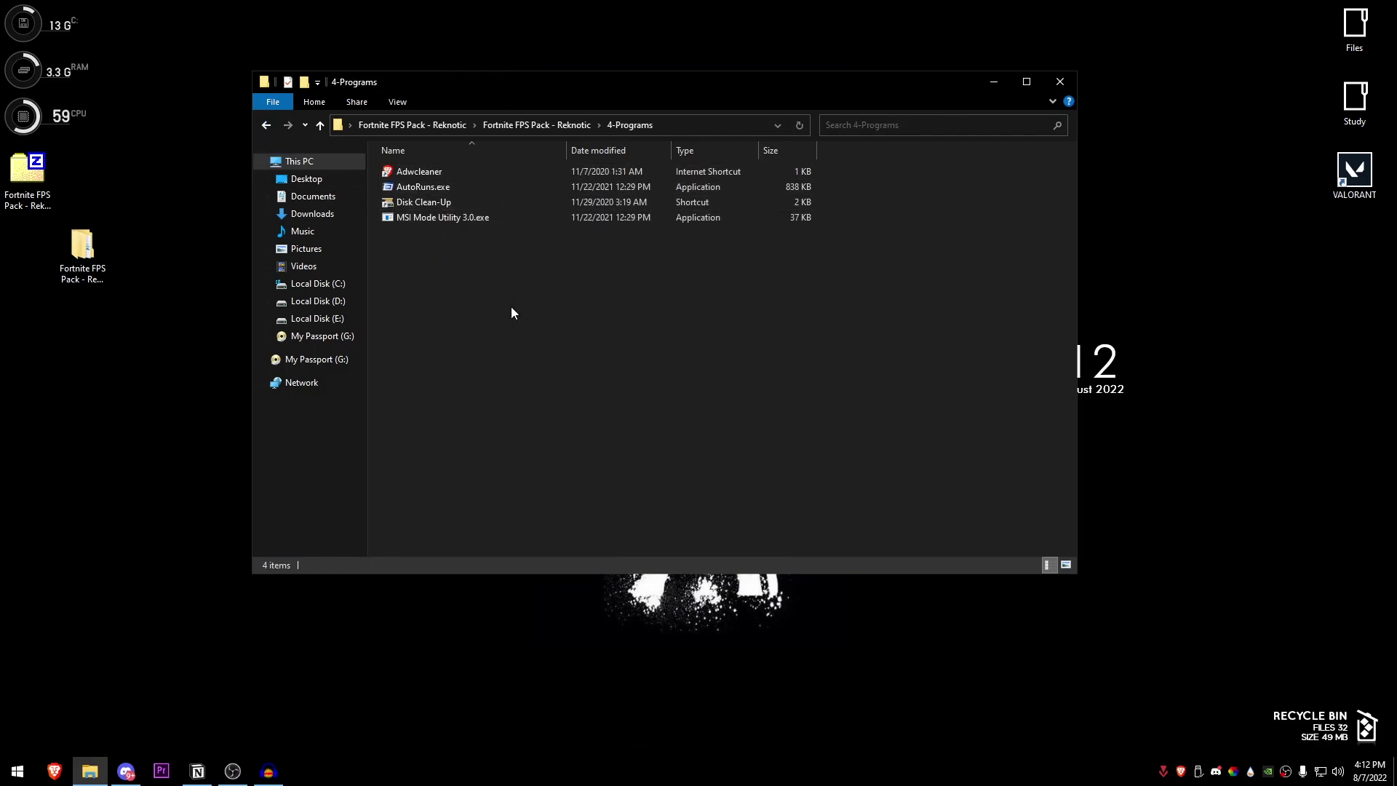
right_click(459, 217)
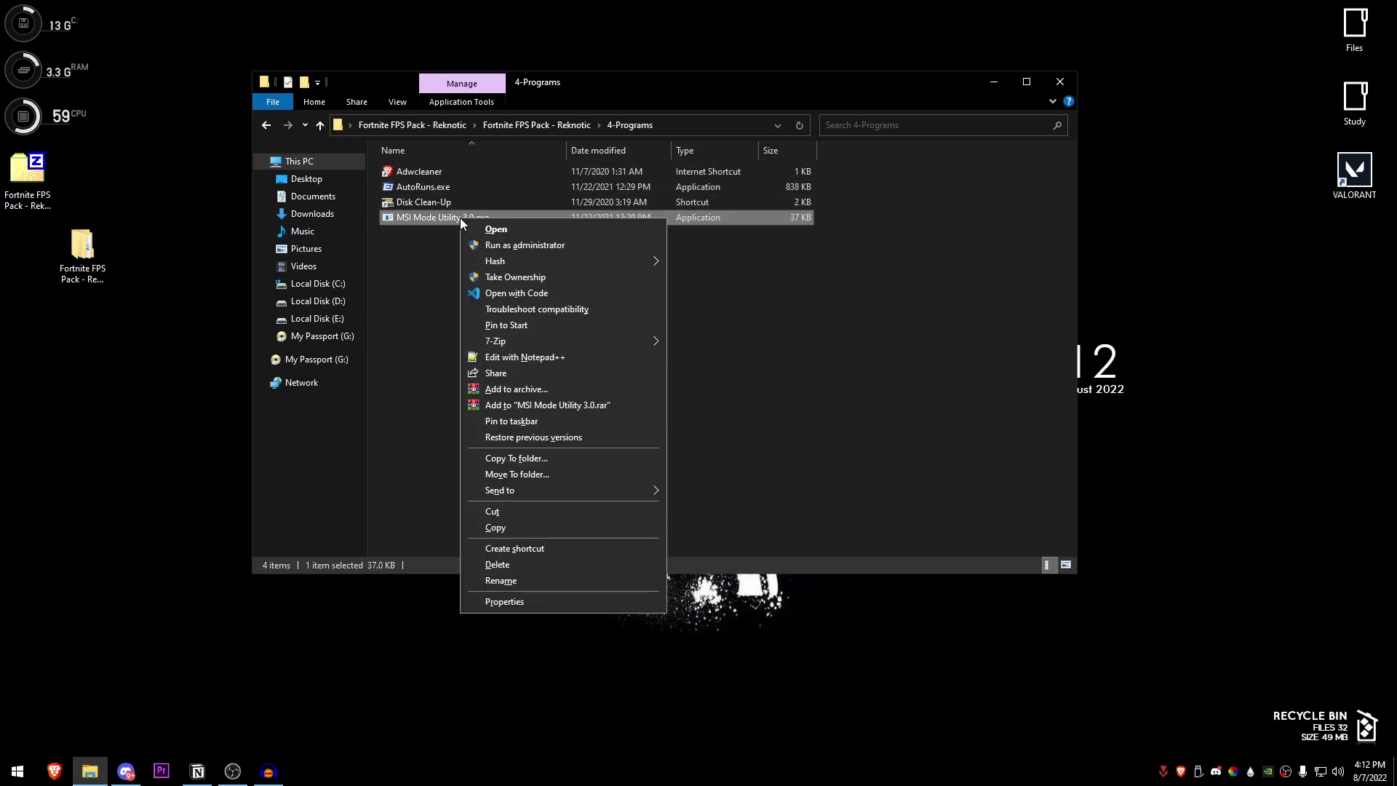
left_click(561, 247)
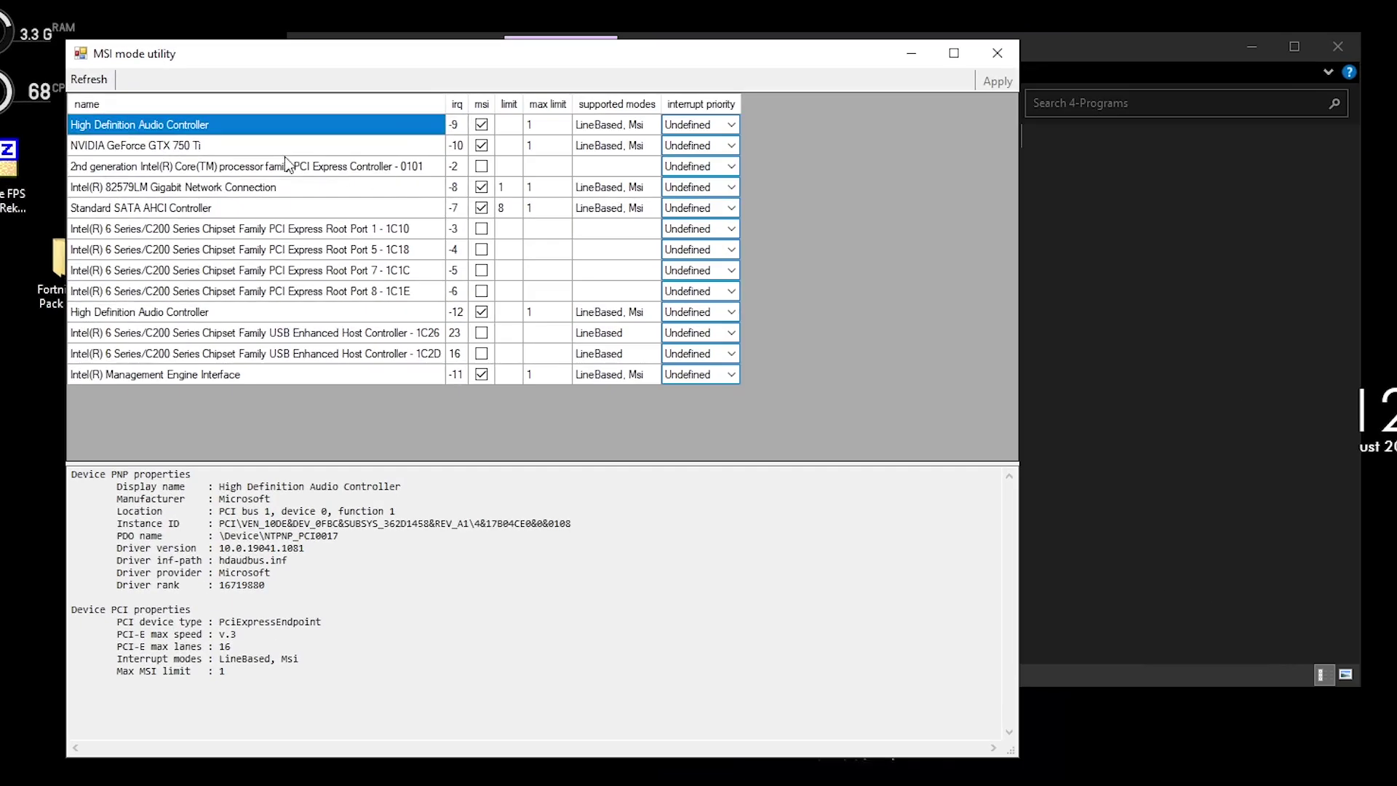
Enable MSI mode for the GeForce GTX 750 Ti, keep interrupt priority Undefined, and apply
left_click(160, 157)
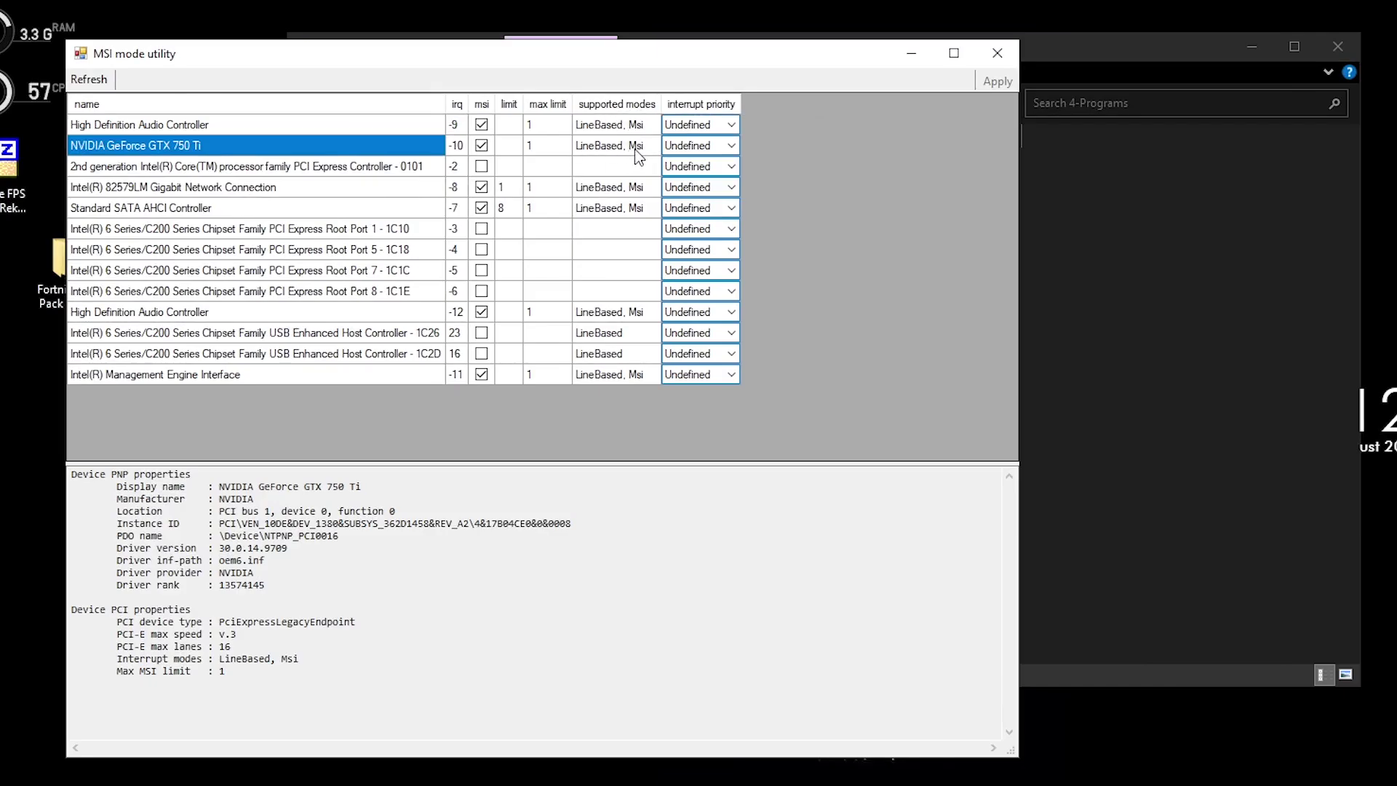
left_click(471, 145)
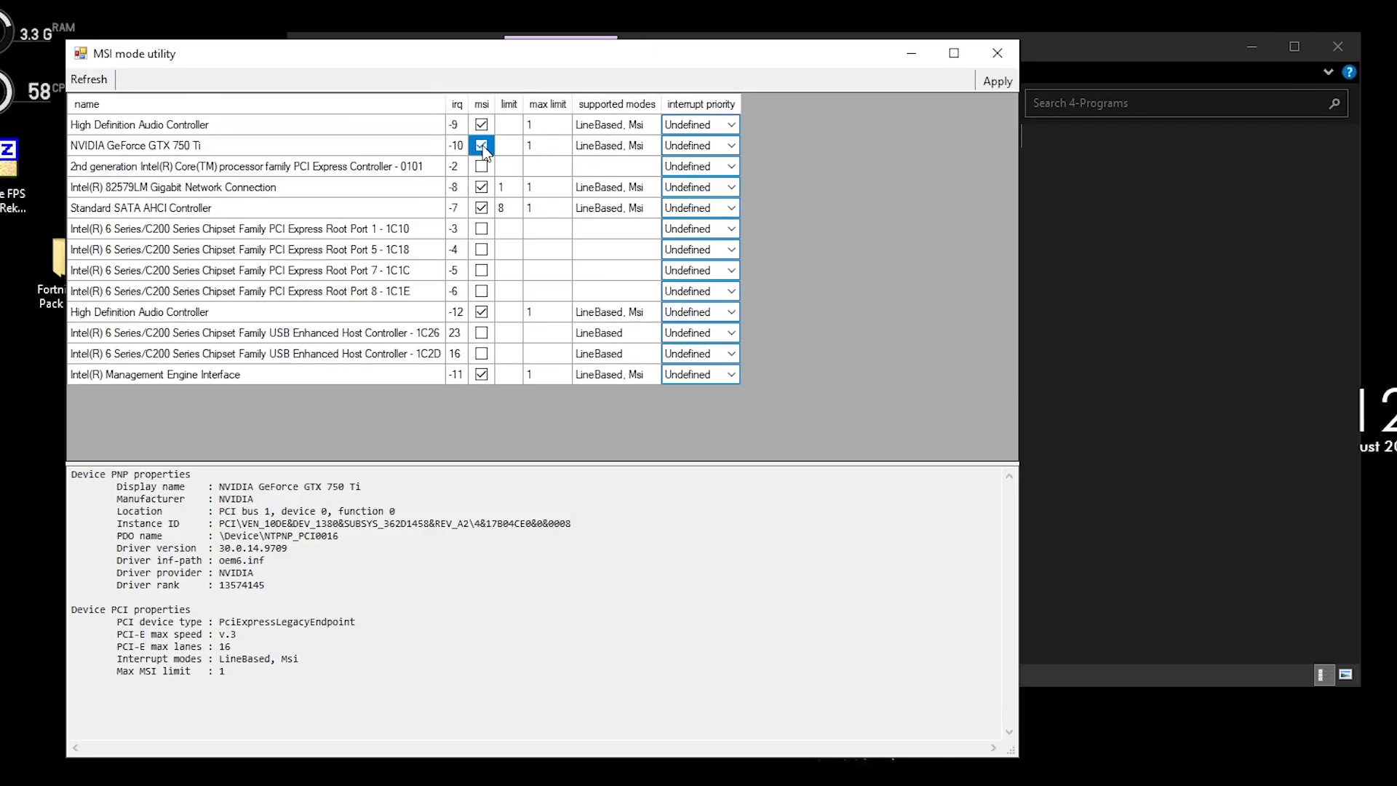
left_click(719, 148)
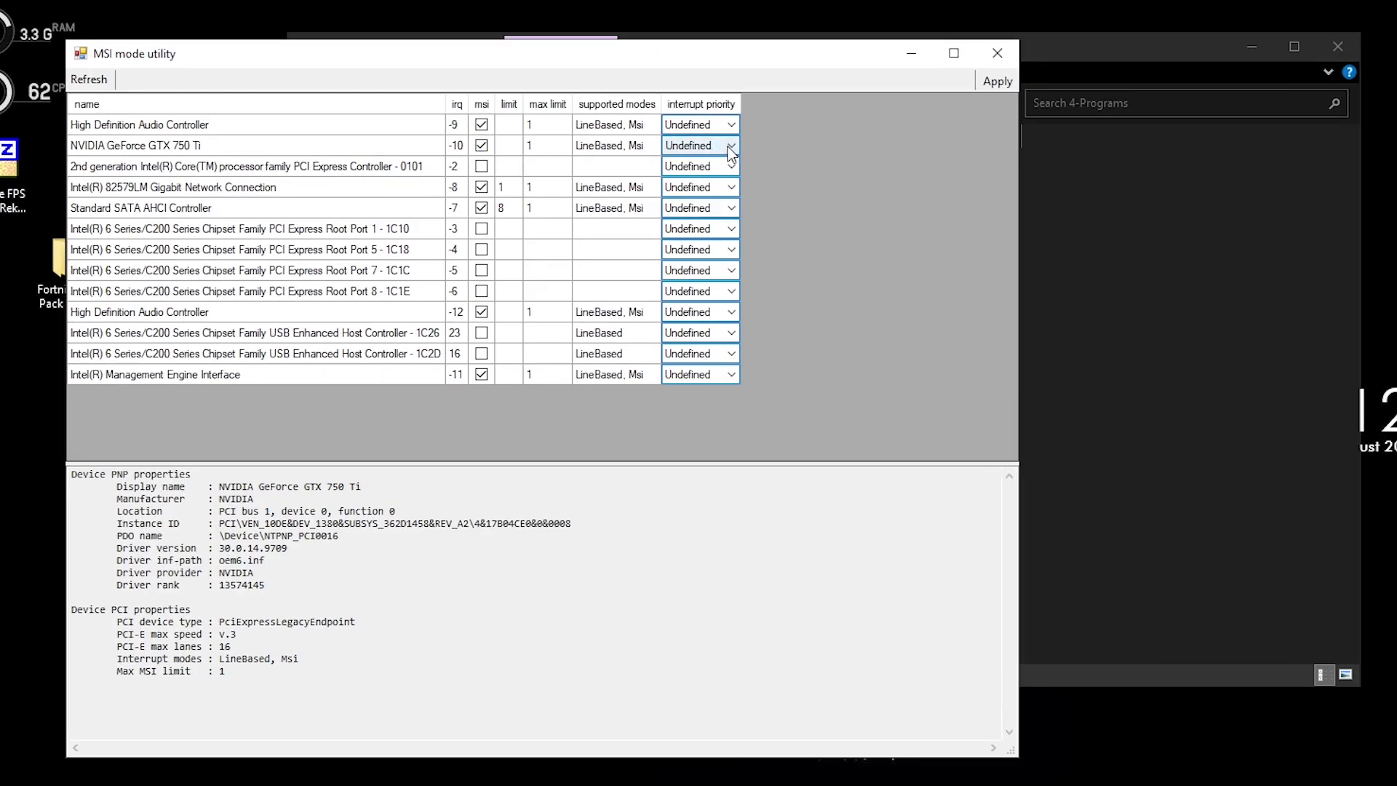
left_click(730, 148)
left_click(716, 166)
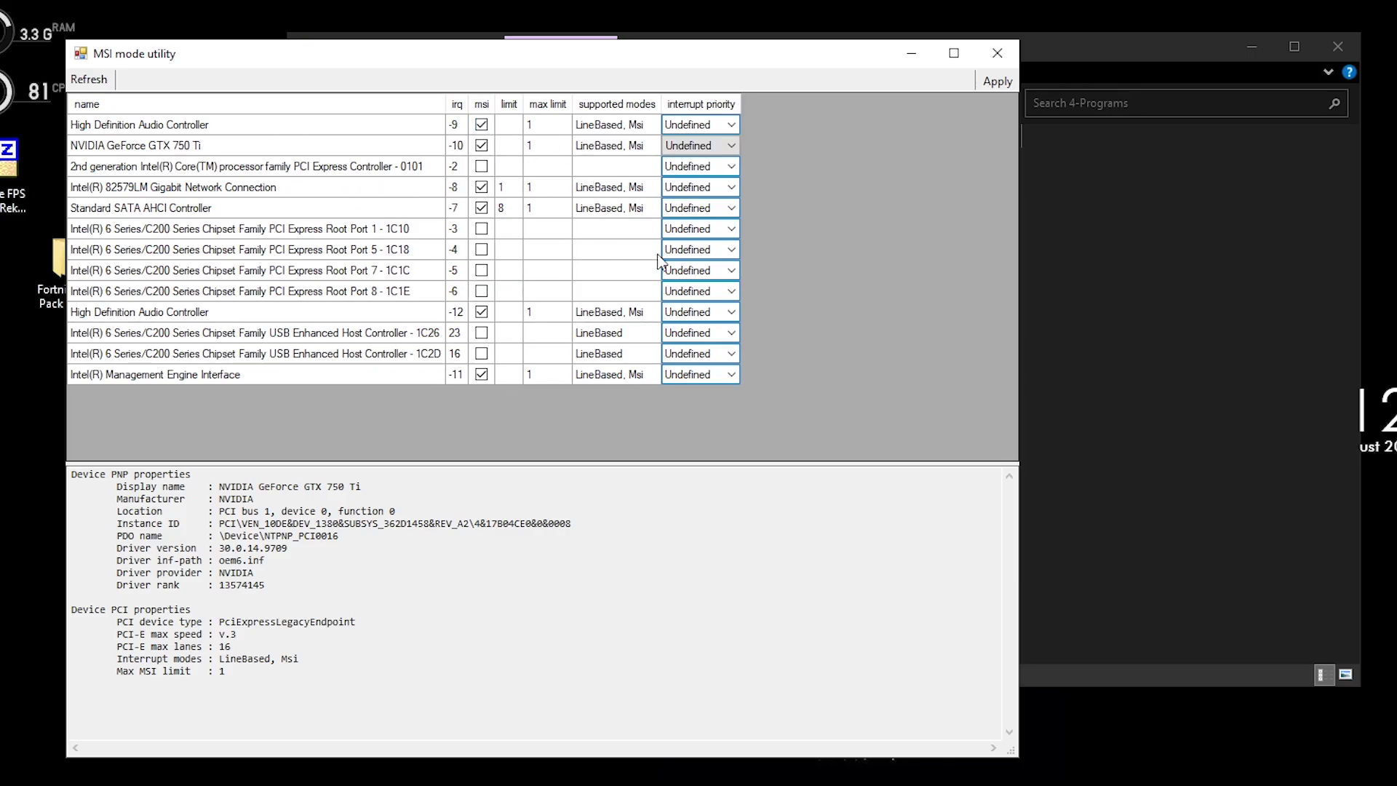
left_click(1011, 84)
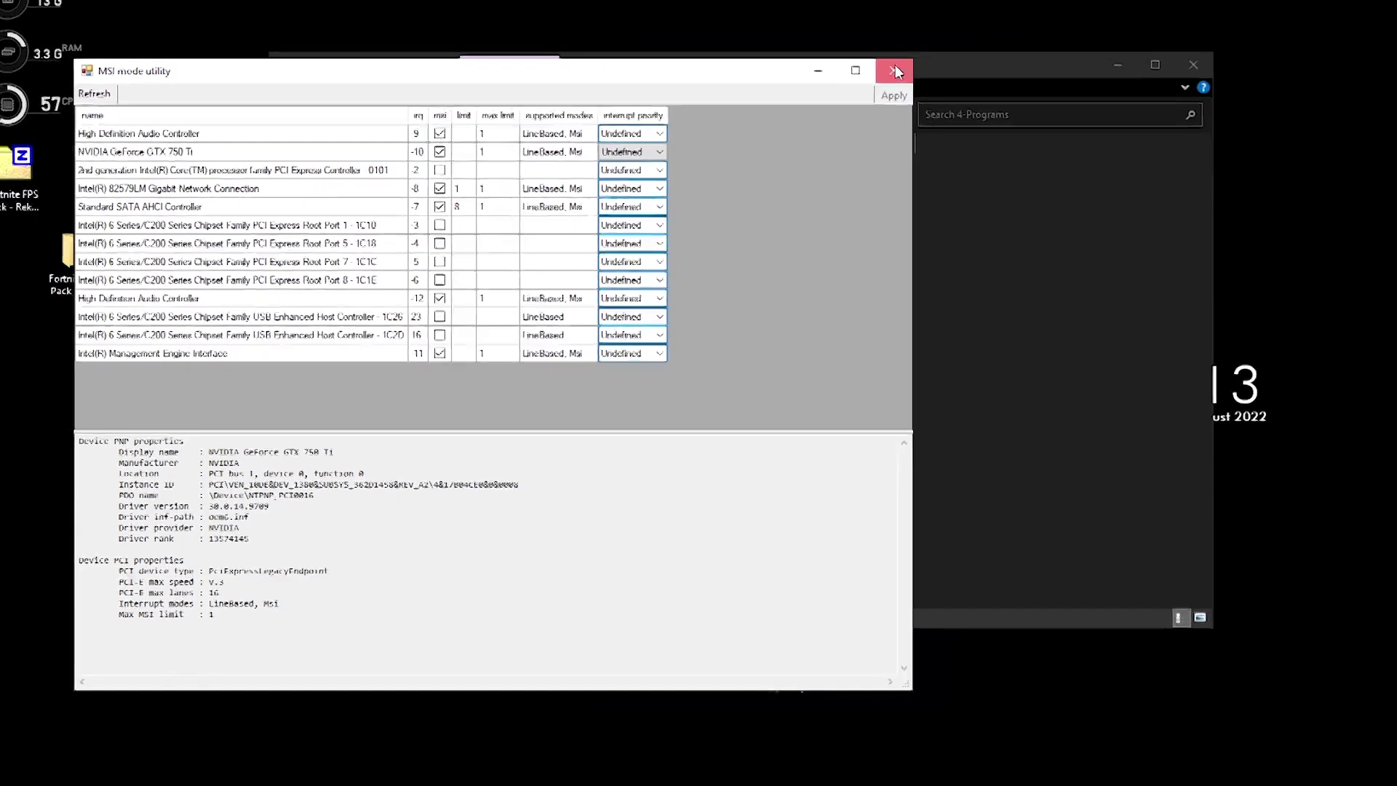
Close the MSI utility and run Disk Clean-Up on drive C, deleting about 165 MB of junk
left_click(998, 53)
double_click(421, 206)
left_click(640, 412)
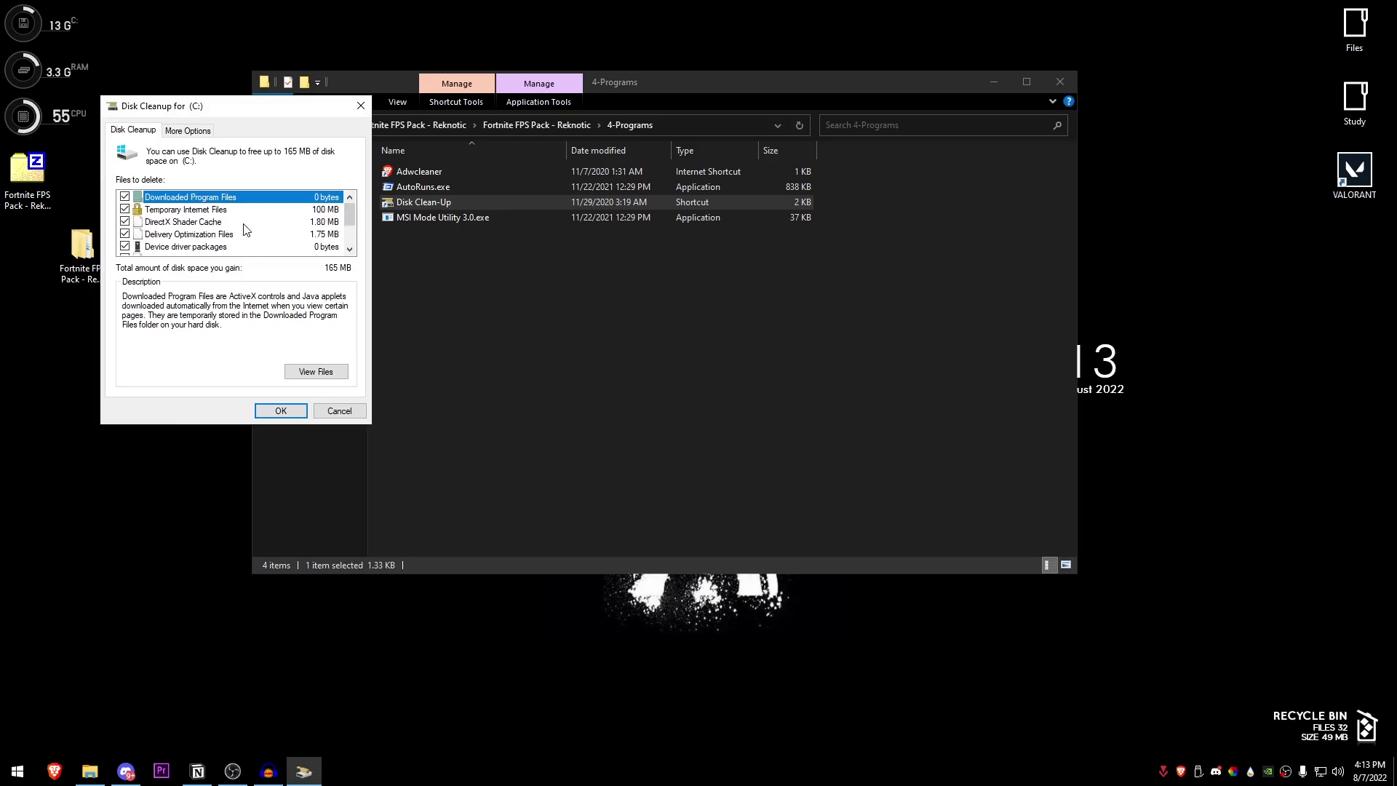
left_click(284, 411)
left_click(731, 395)
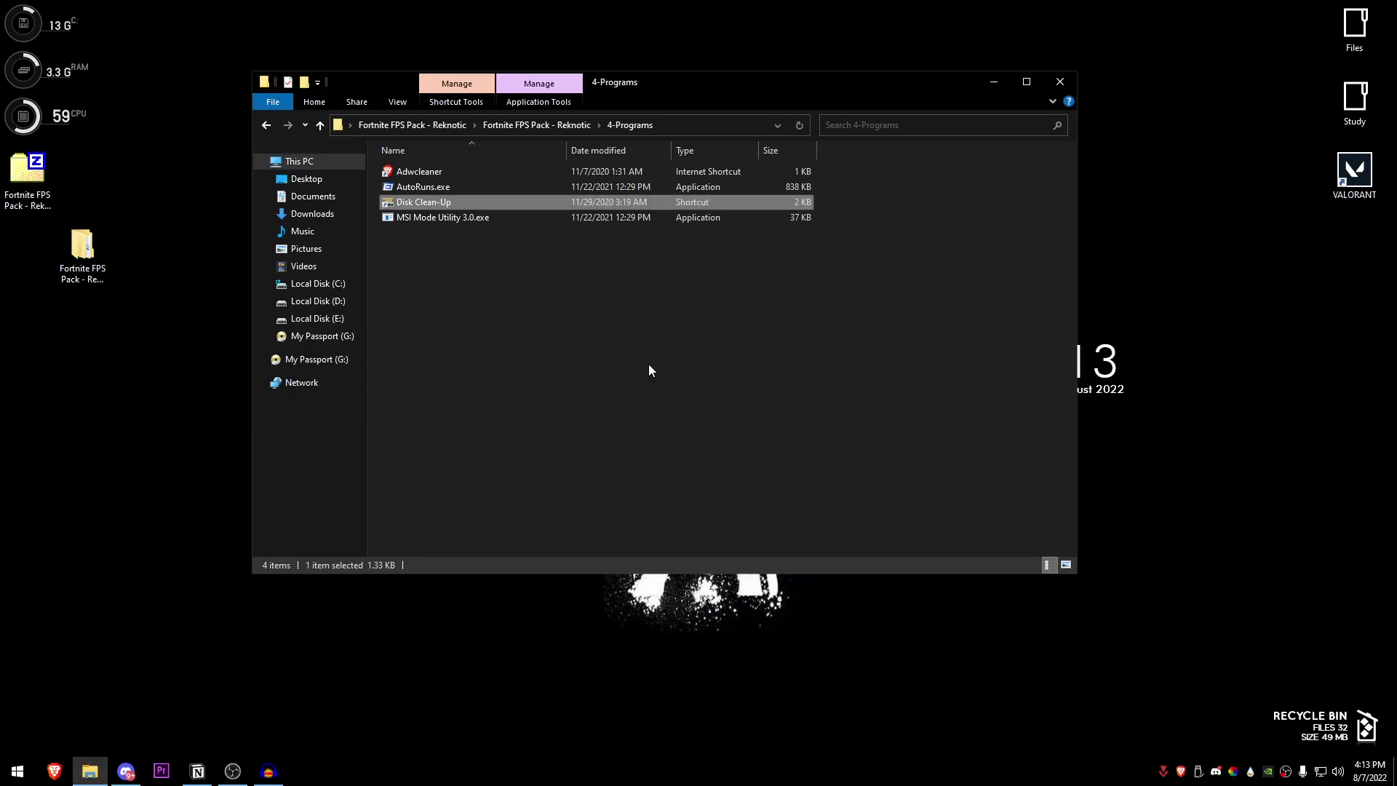
Launch AutoRuns.exe and show its Logon tab
left_click(434, 187)
right_click(434, 186)
left_click(487, 217)
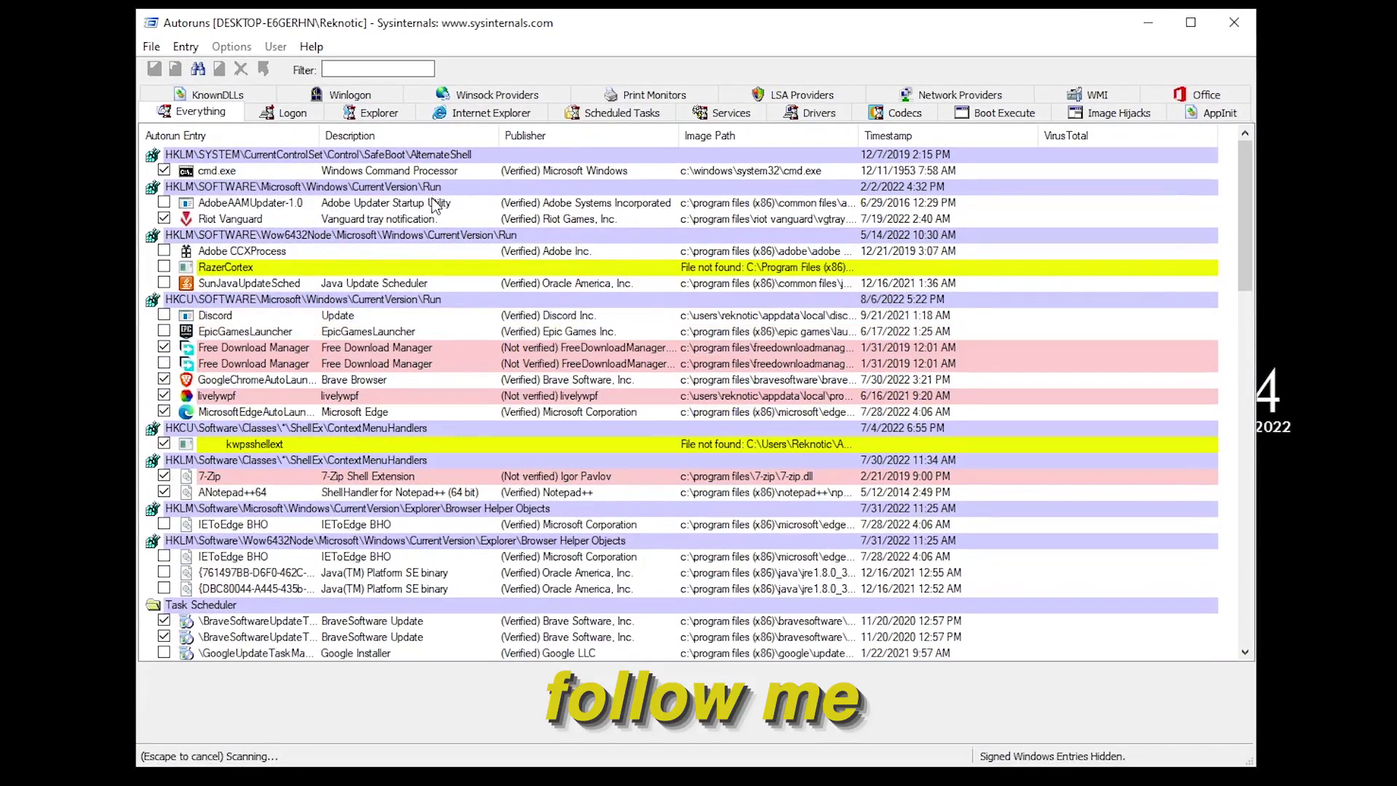
left_click(292, 113)
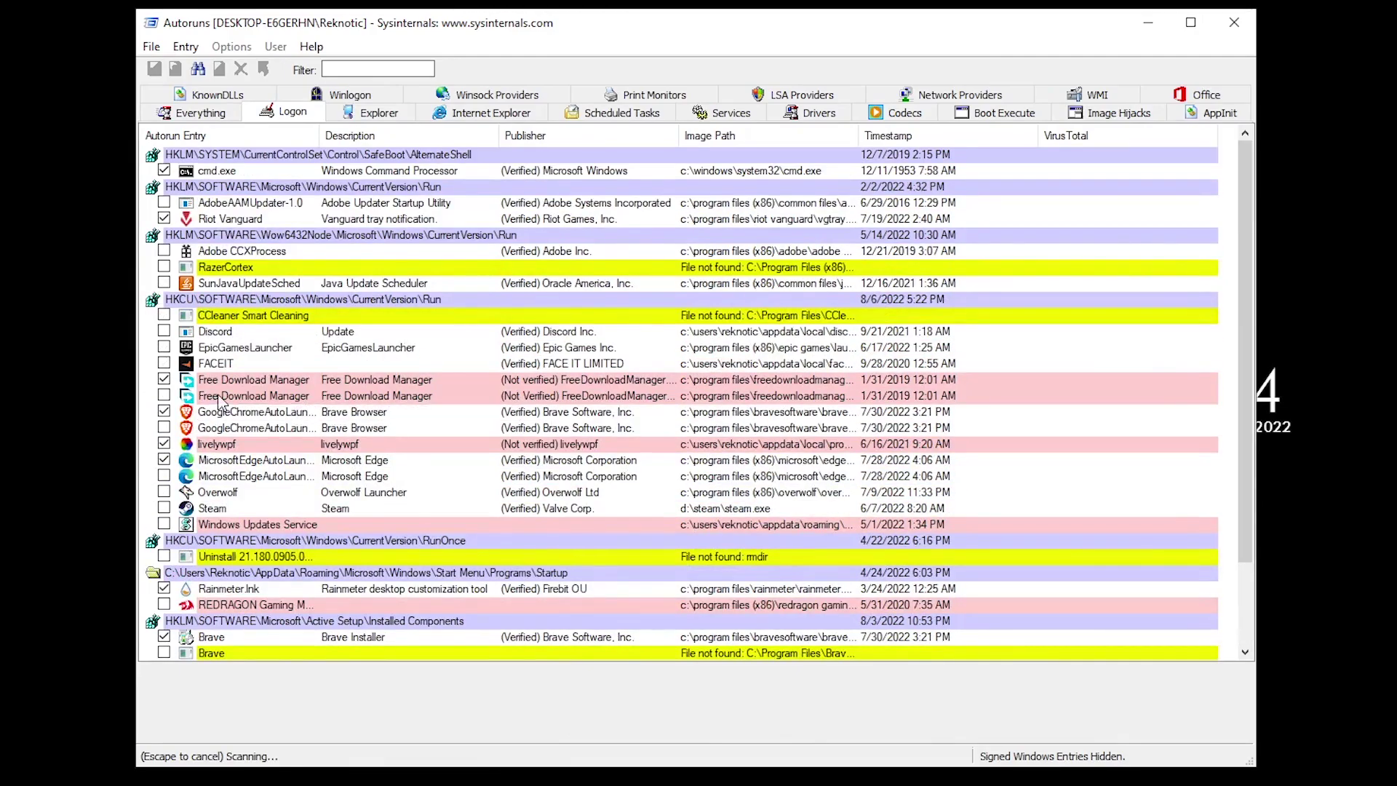
Untick the Free Download Manager, Brave, Microsoft Edge auto-launch and Brave Installer logon entries
left_click(165, 379)
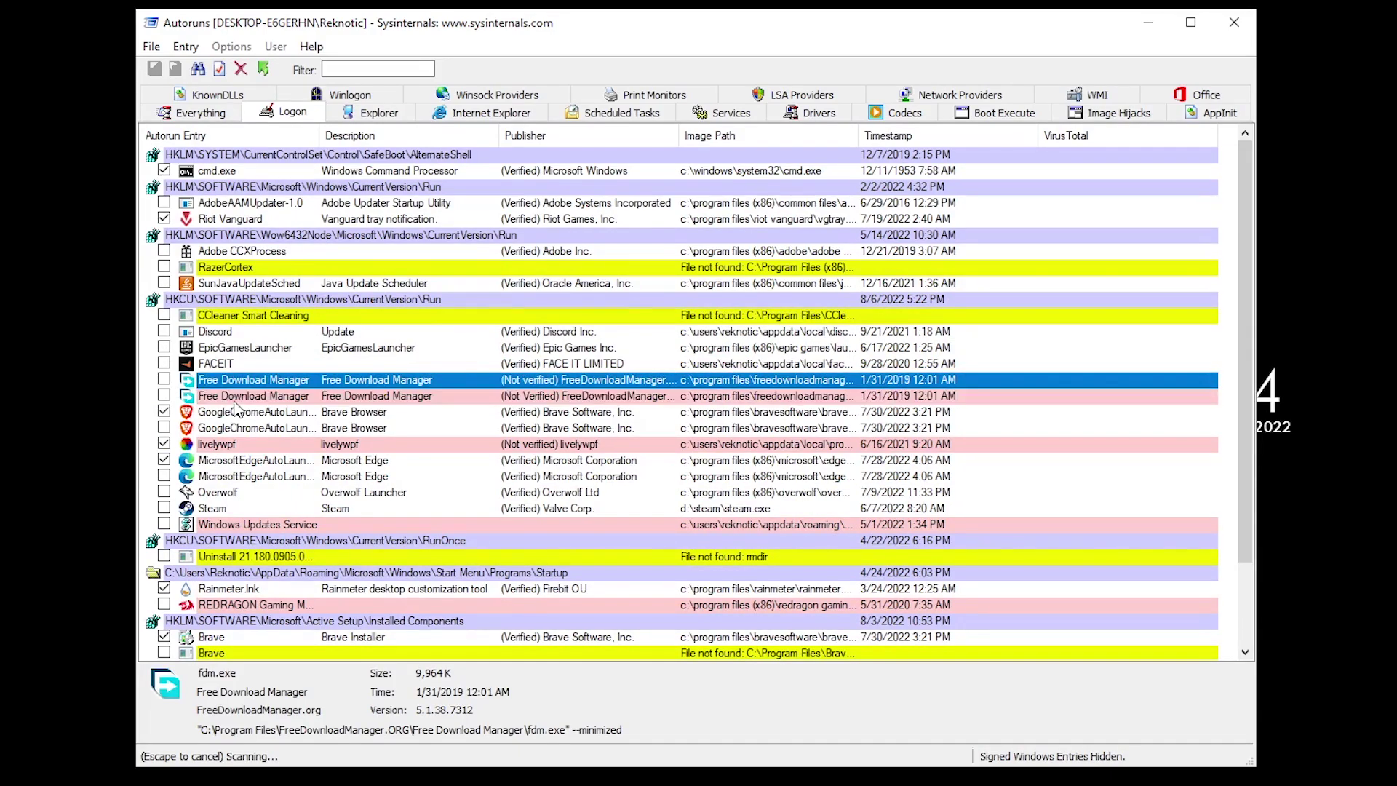
left_click(259, 412)
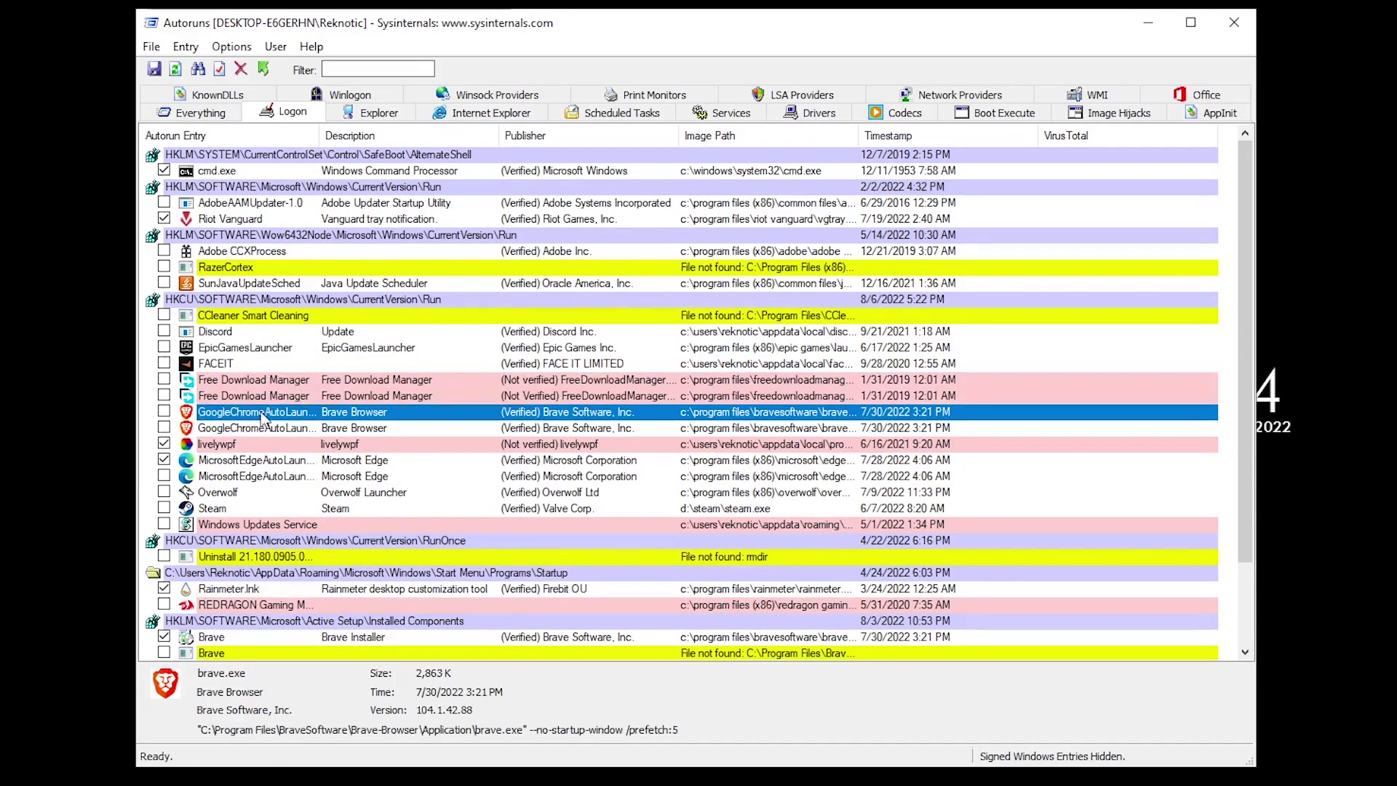
left_click(164, 459)
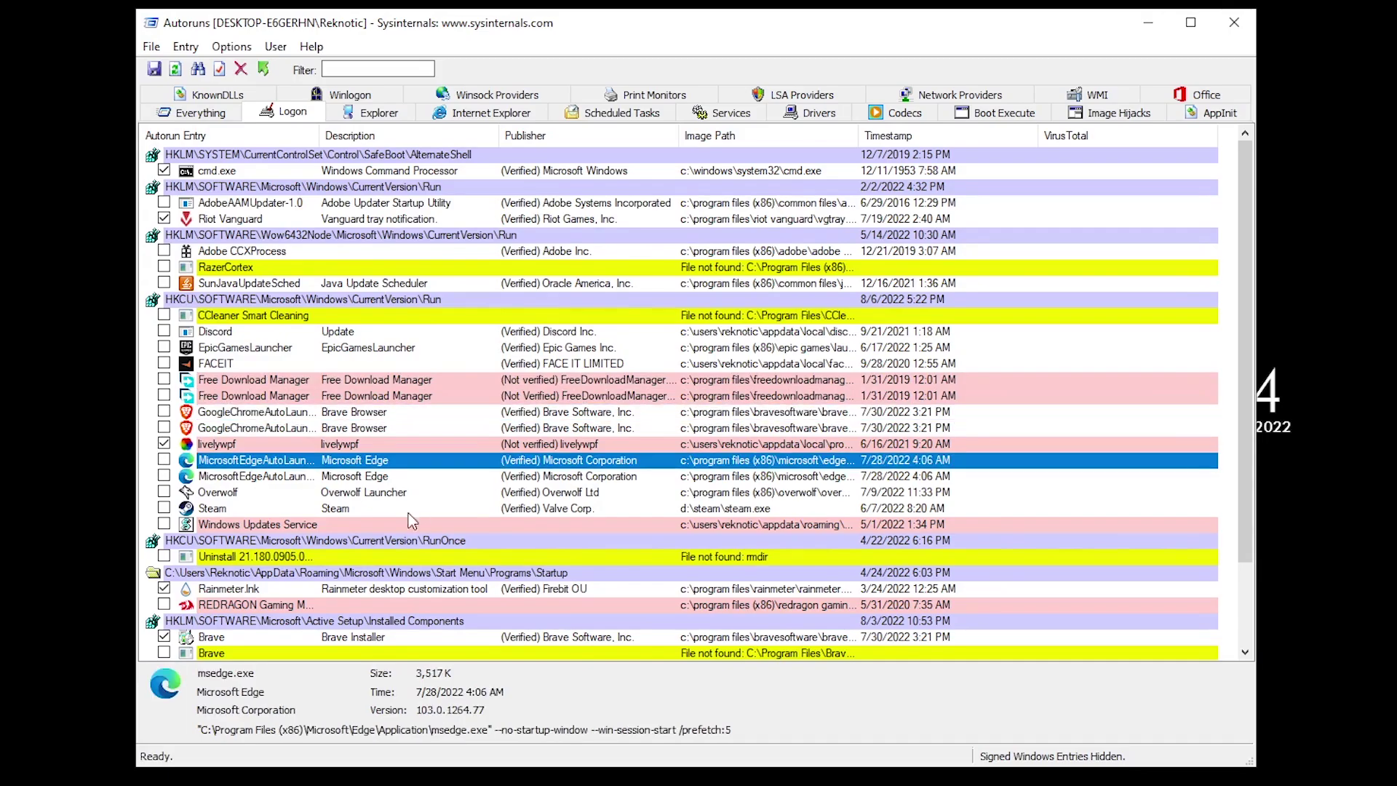
scroll(165, 469, "down", 2)
left_click(163, 540)
scroll(308, 392, "up", 2)
scroll(400, 389, "down", 2)
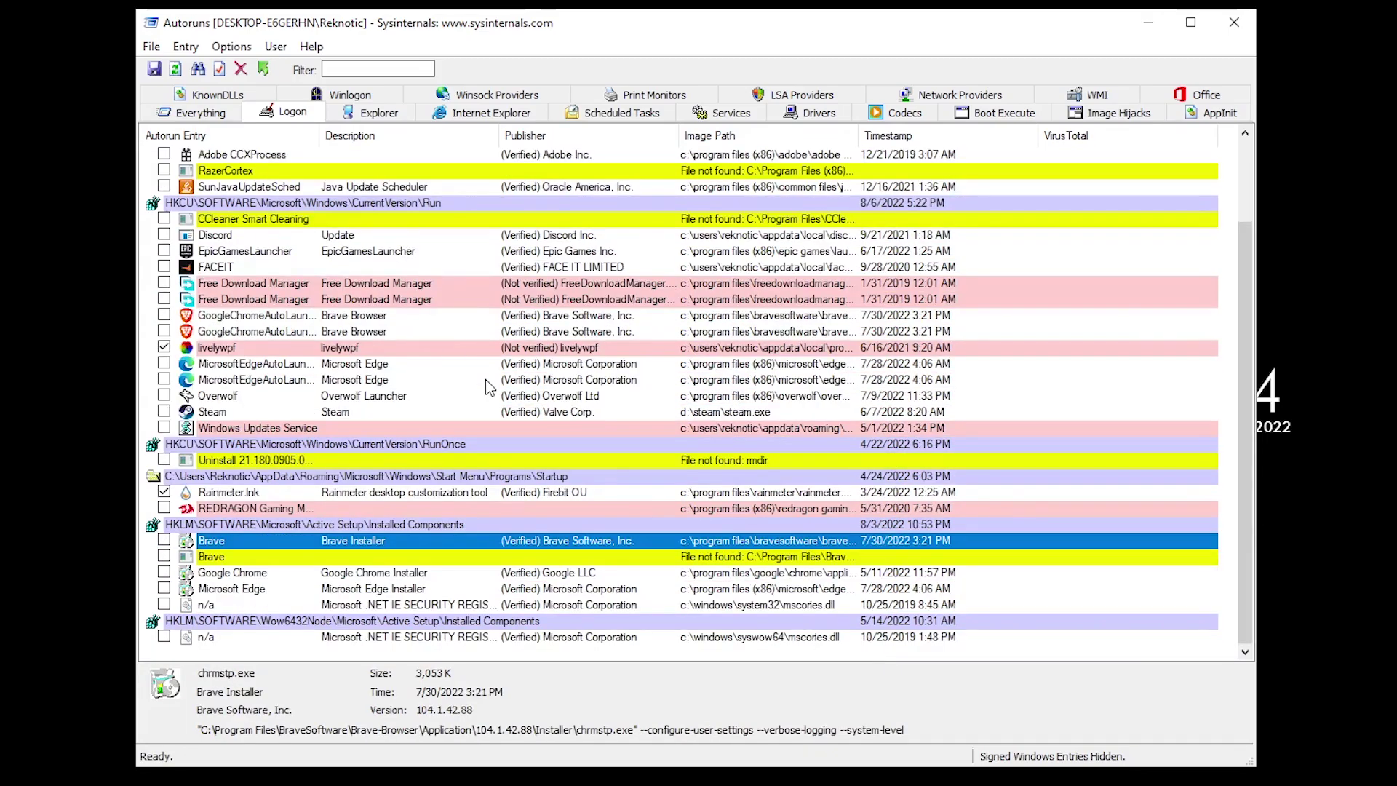
scroll(412, 488, "up", 2)
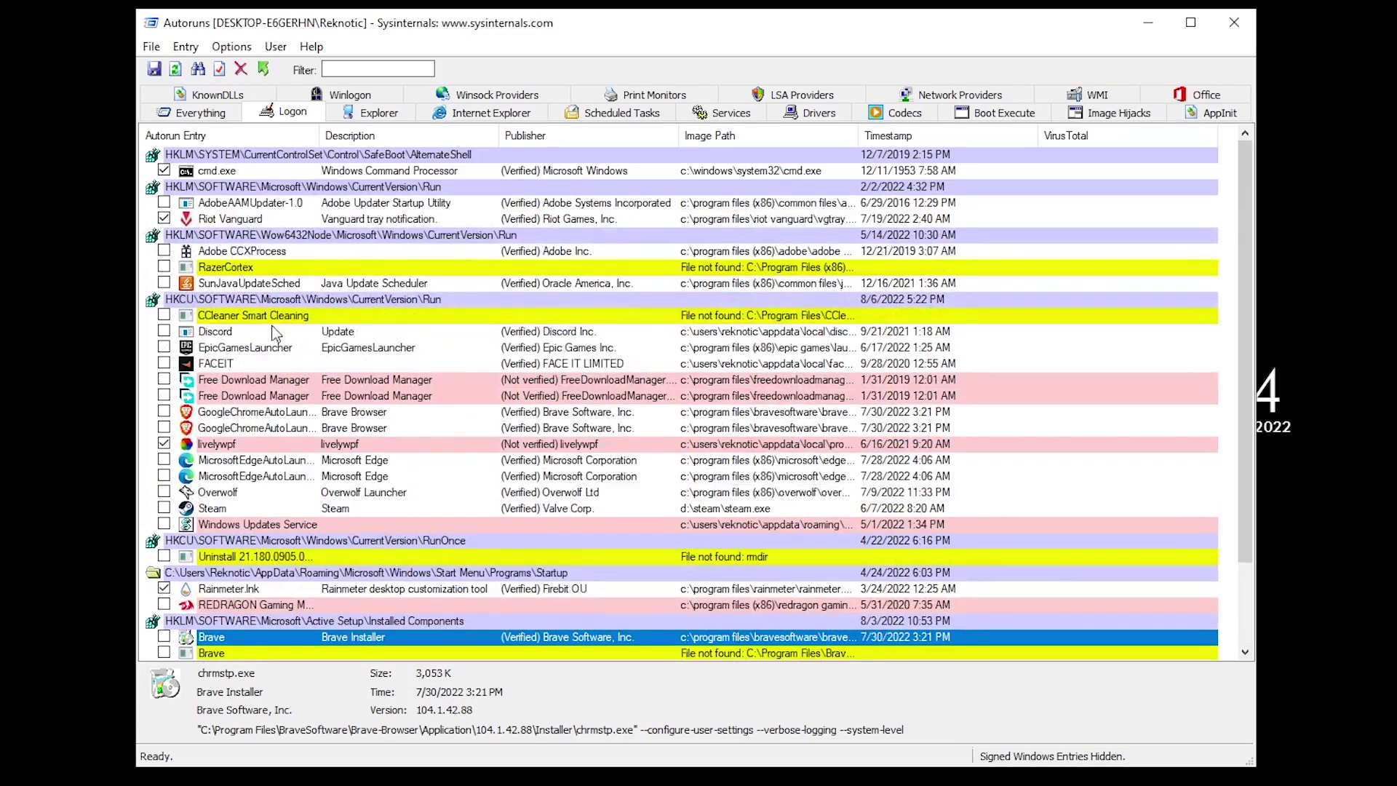
Untick both BraveSoftwareUpdate entries under Scheduled Tasks, recheck the list, and close Autoruns
left_click(502, 118)
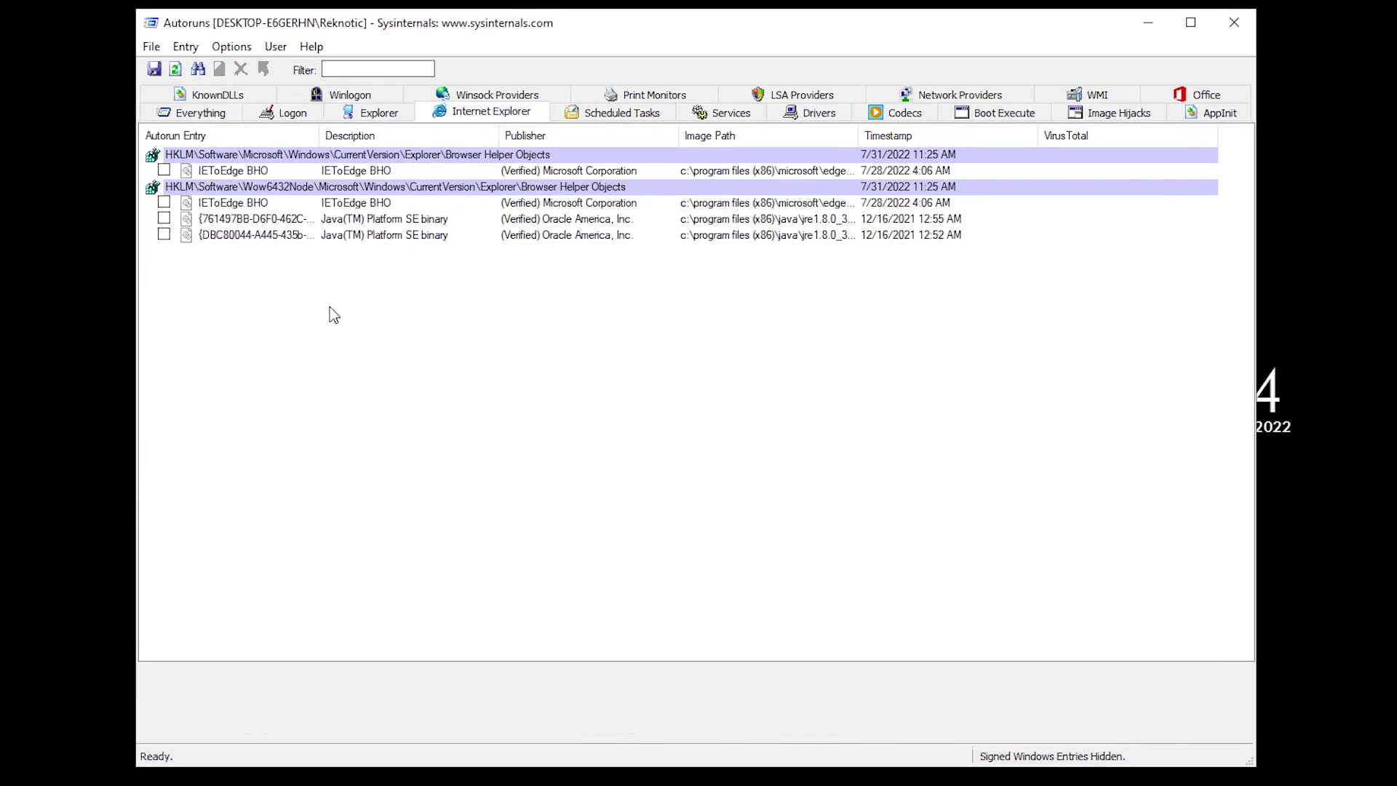
left_click(627, 123)
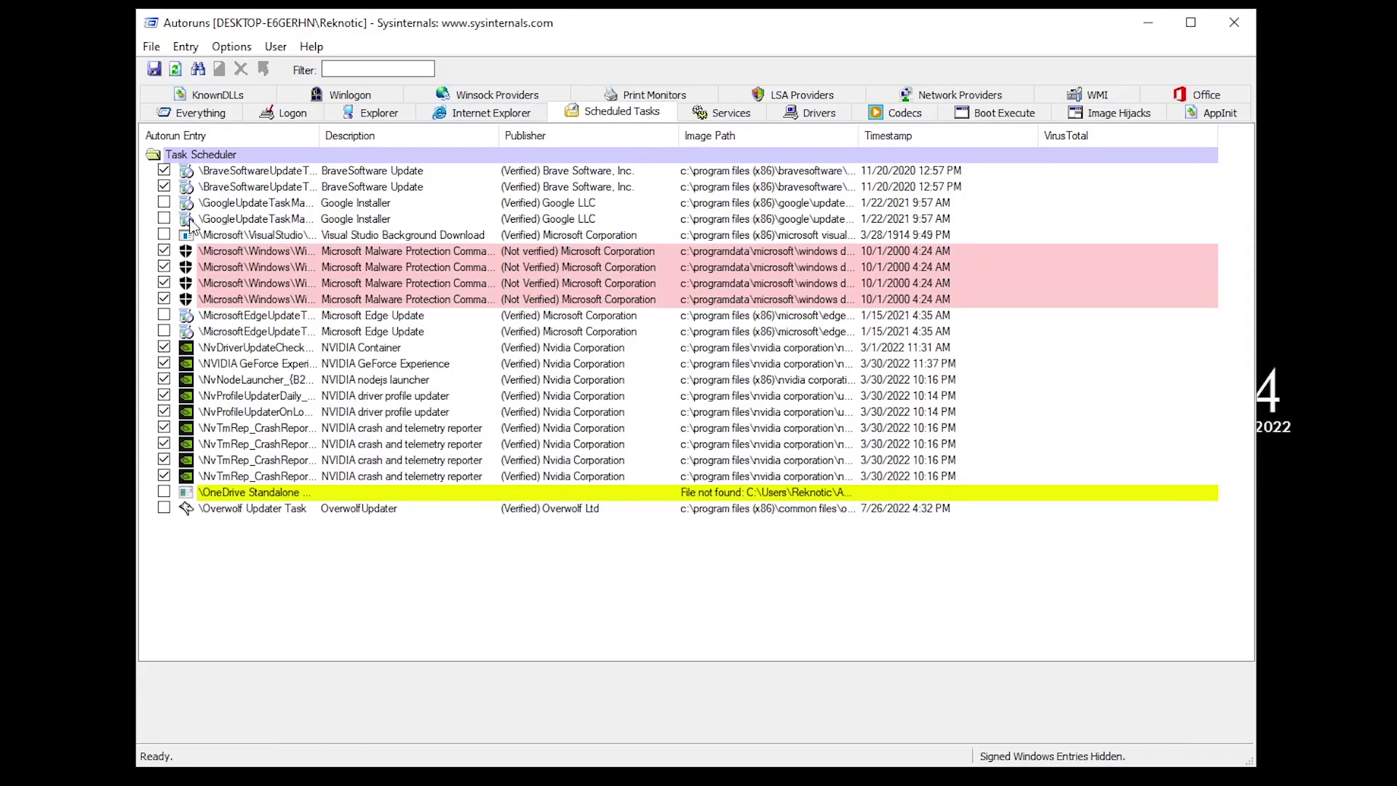
left_click(164, 186)
left_click(164, 171)
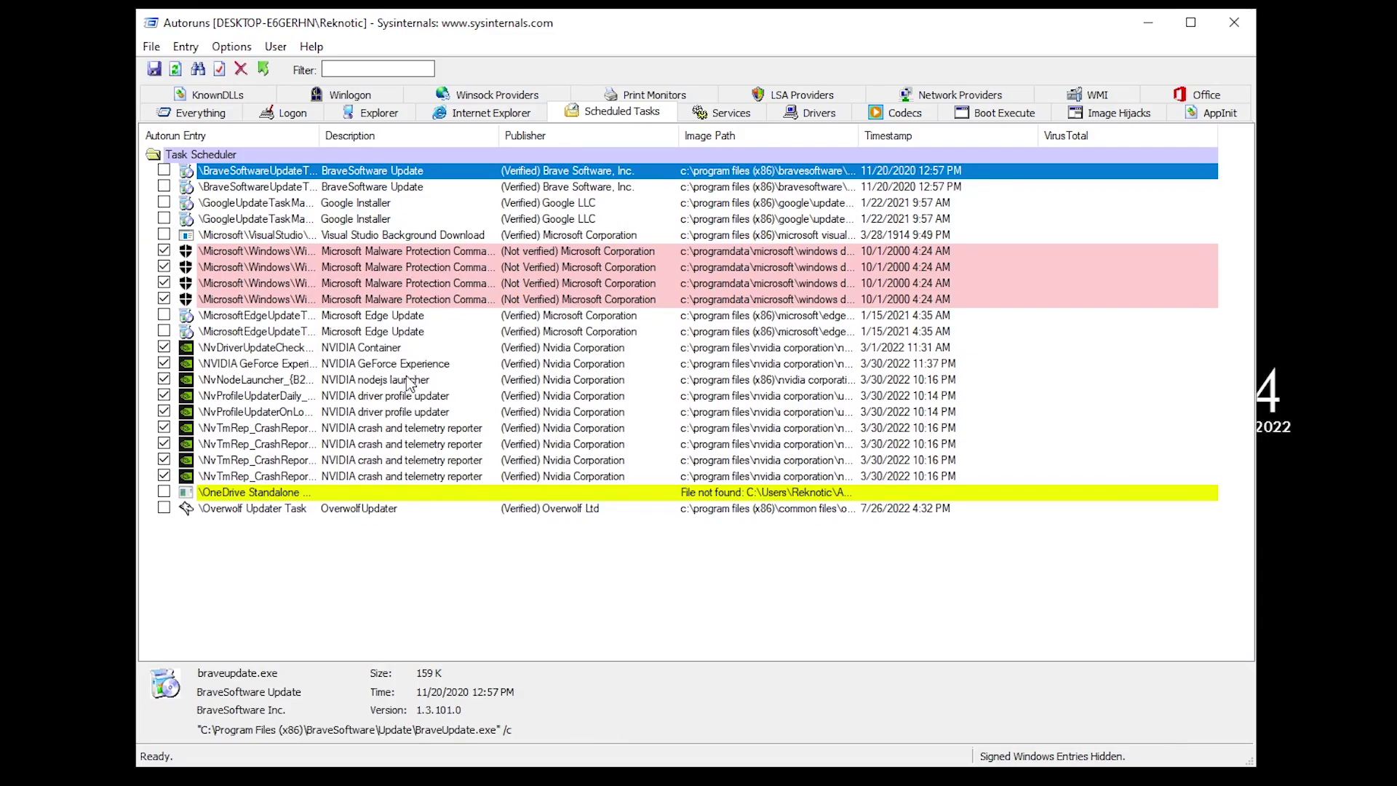
left_click(284, 115)
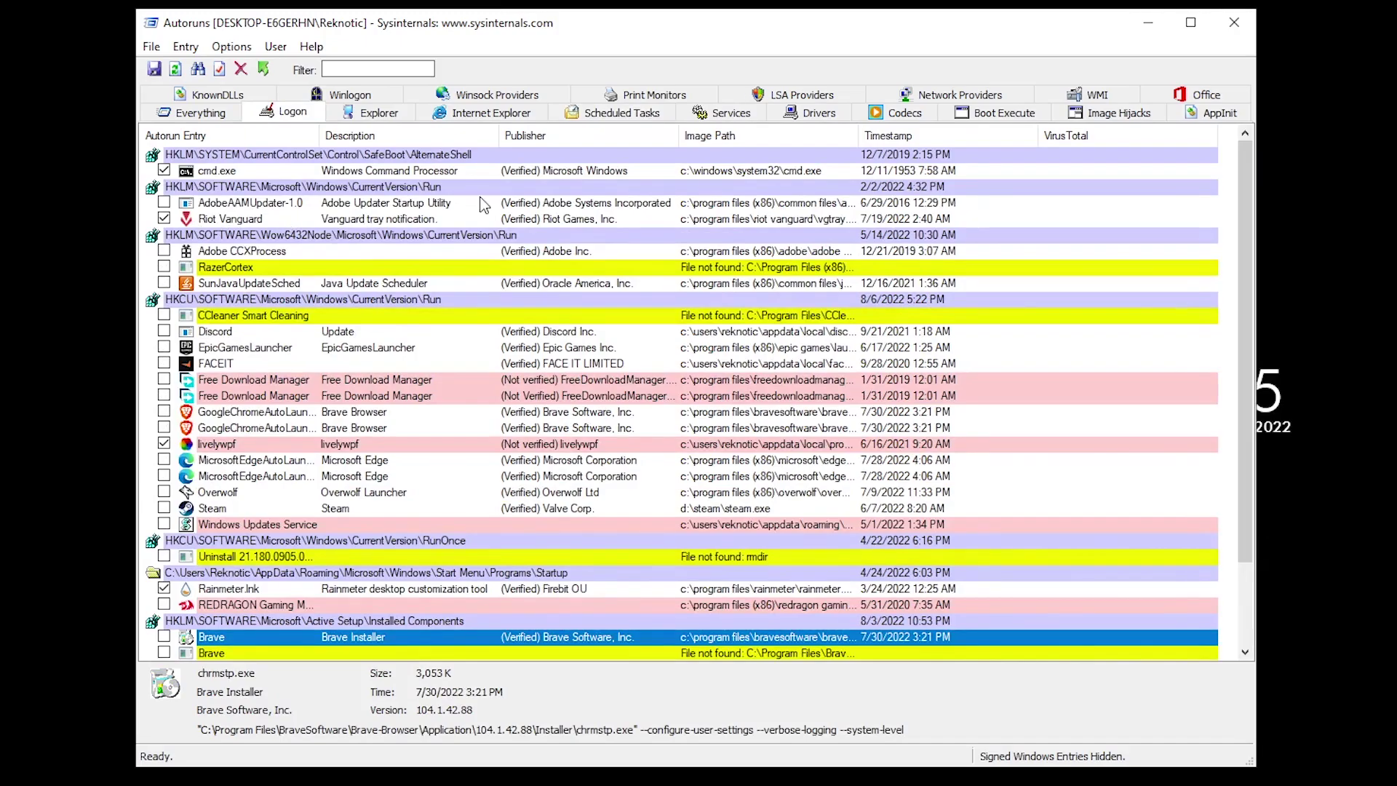
left_click(617, 112)
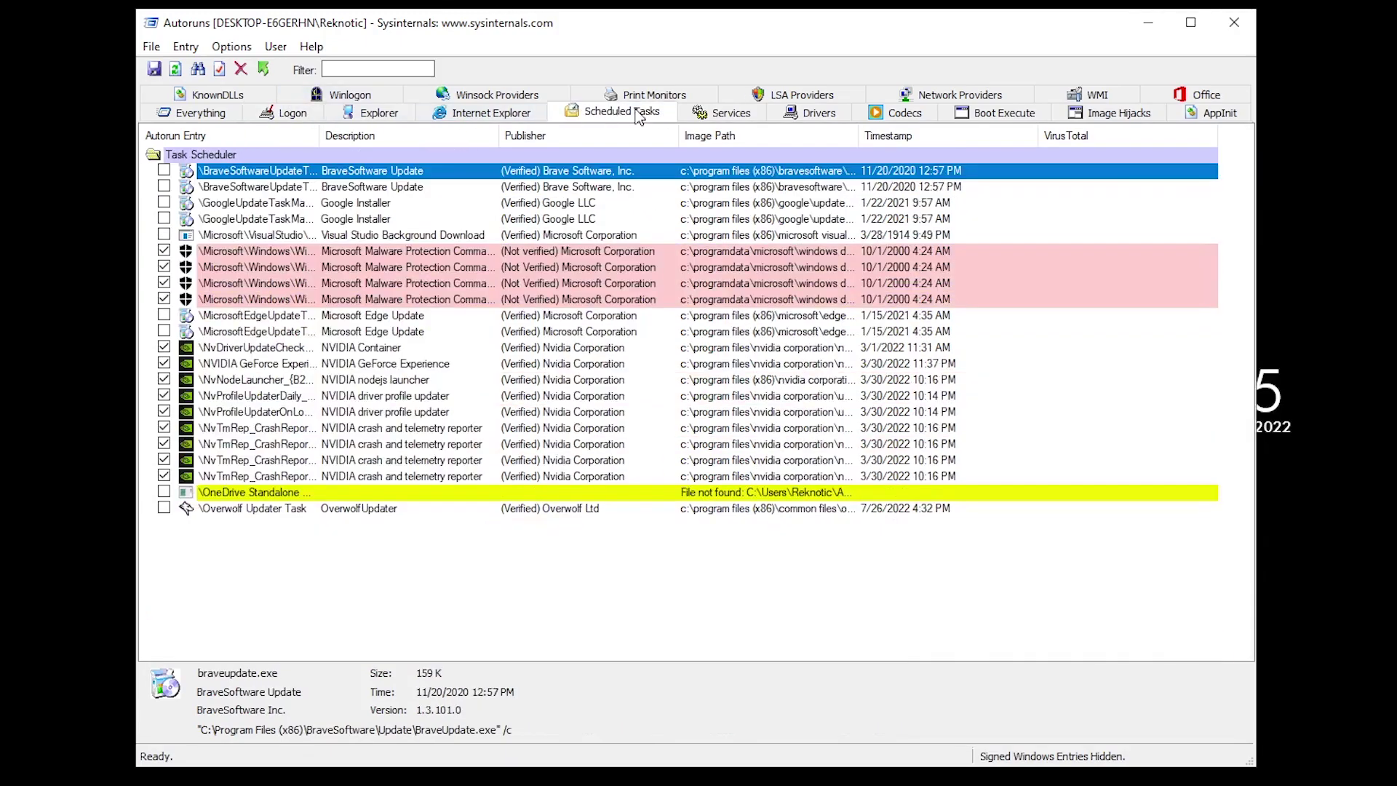
left_click(1234, 22)
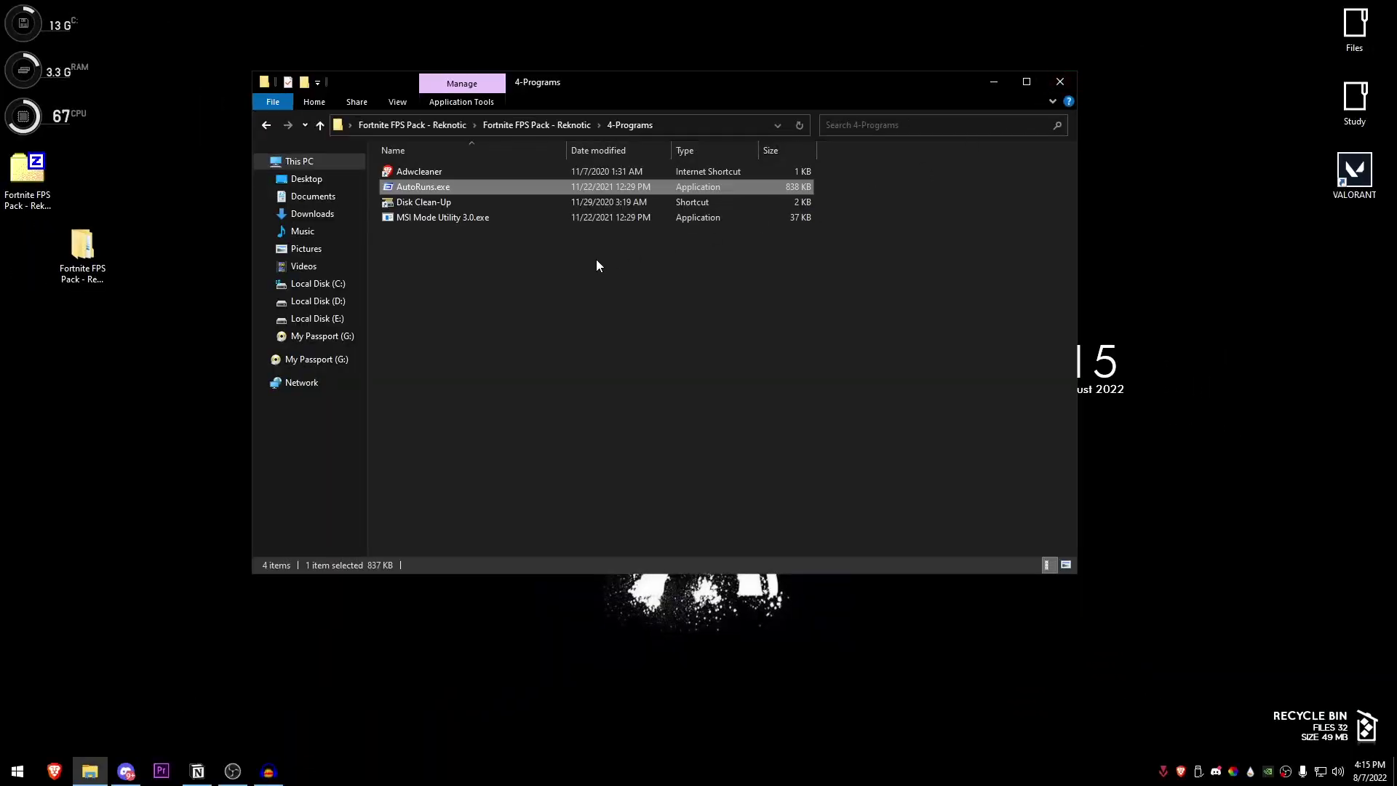
Download adwcleaner.exe from the pack's AdwCleaner link and save it to the Desktop
double_click(429, 172)
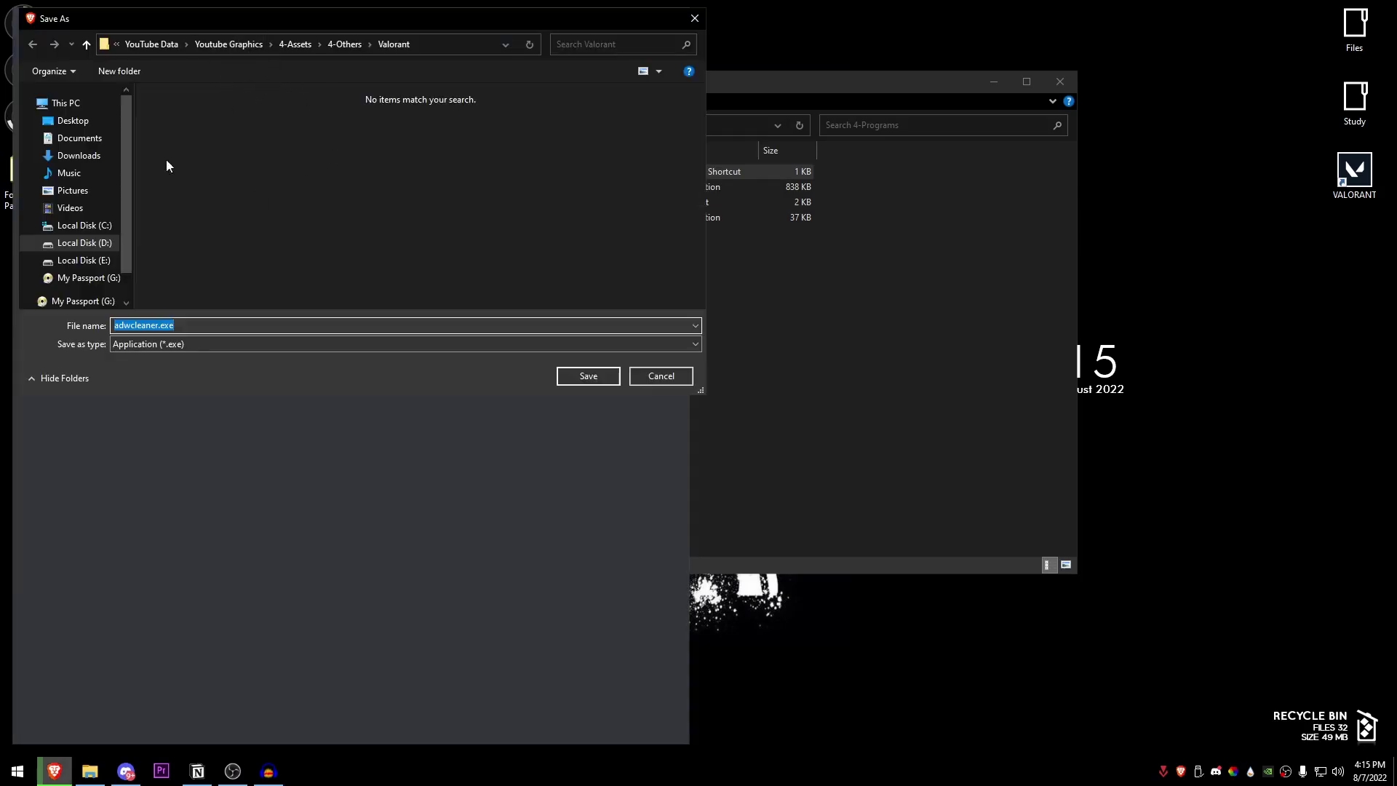
left_click(73, 121)
left_click(587, 376)
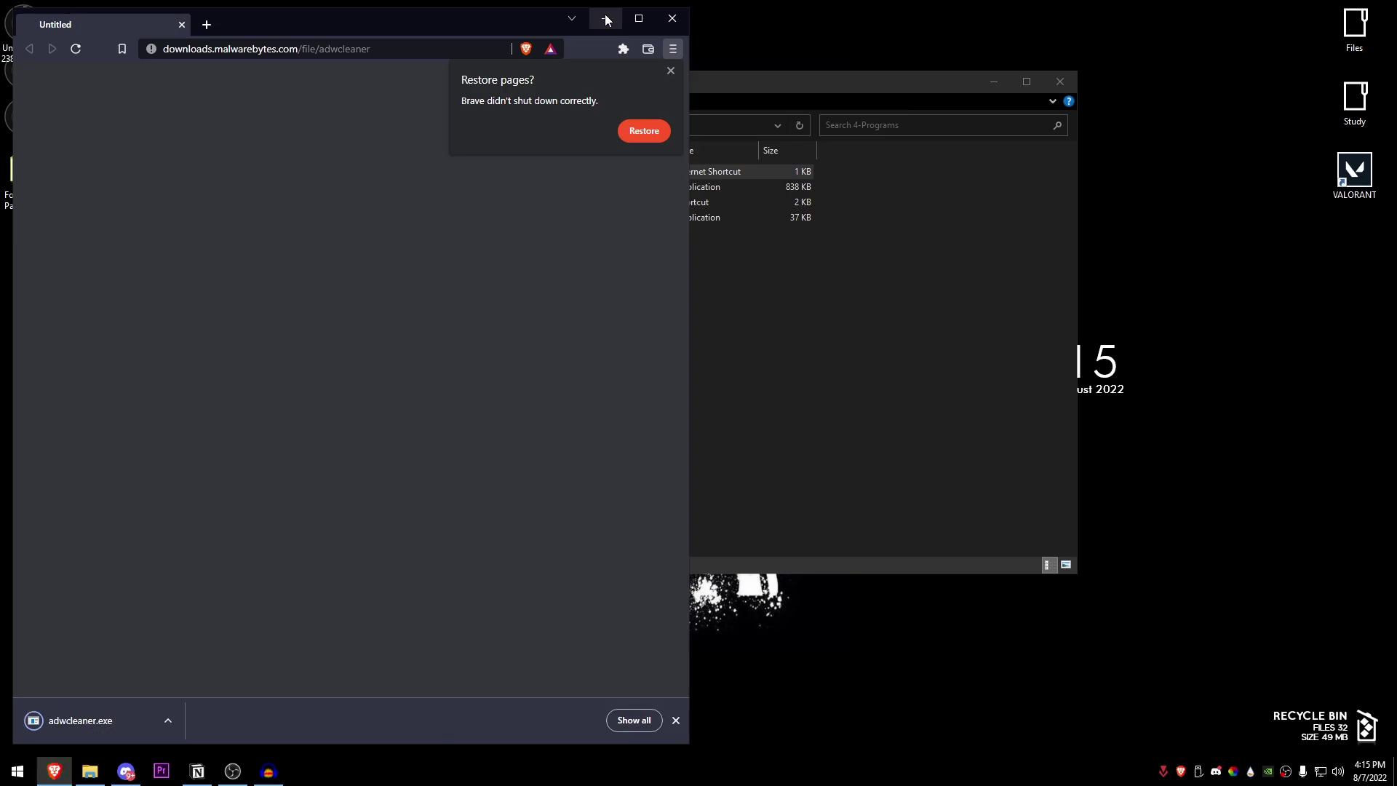
Launch the downloaded adwcleaner.exe and run Scan Now
left_click(80, 723)
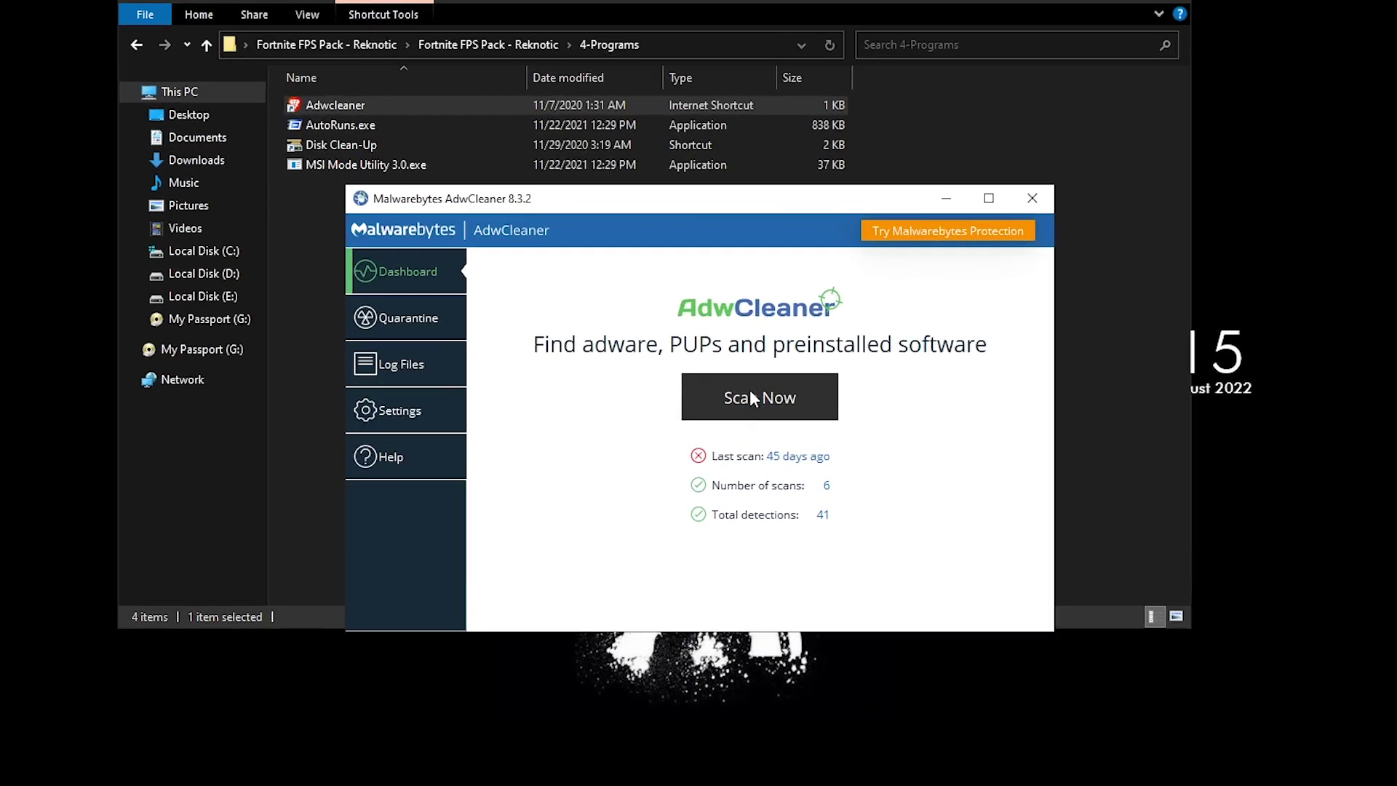
left_click(754, 392)
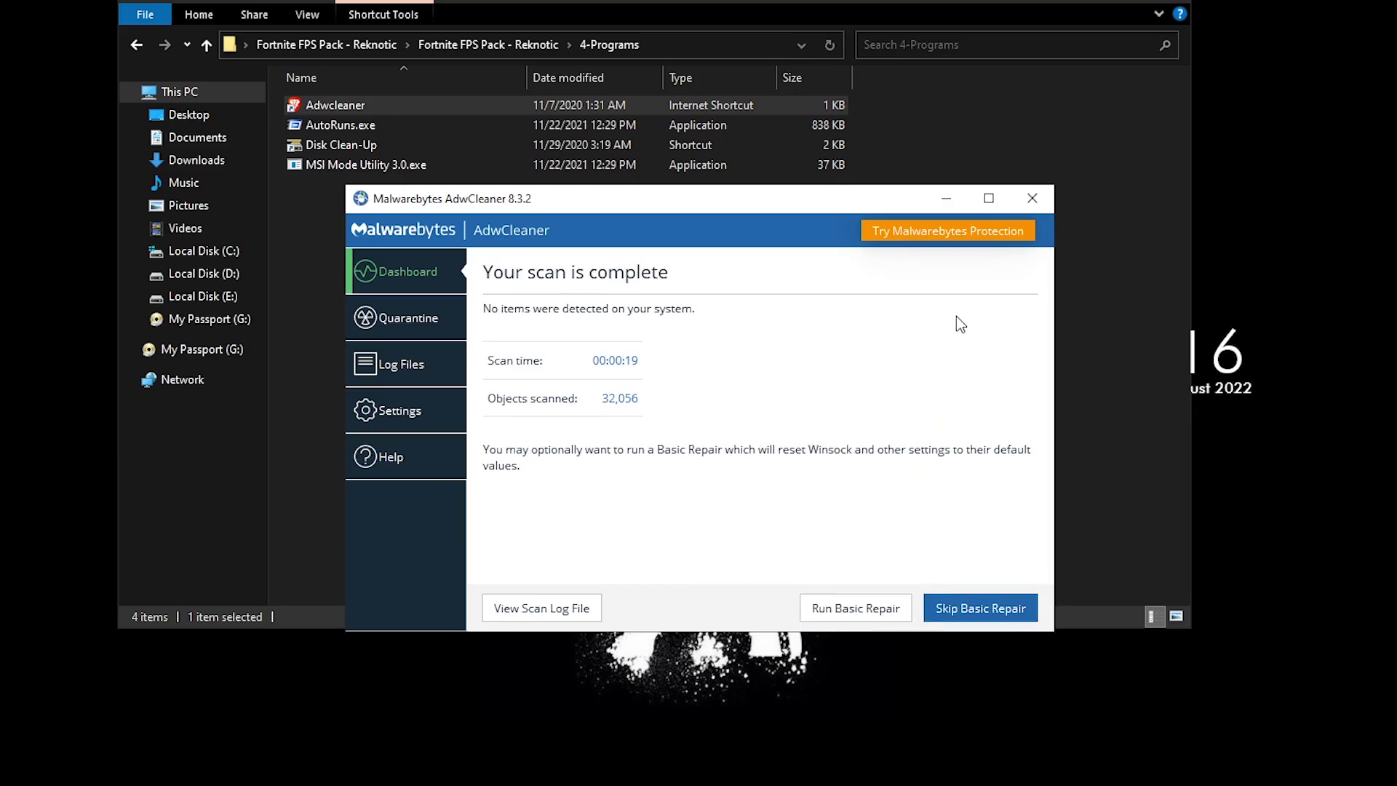
Close AdwCleaner and open the 5-Power Tweaks folder in the FPS pack
left_click(1033, 198)
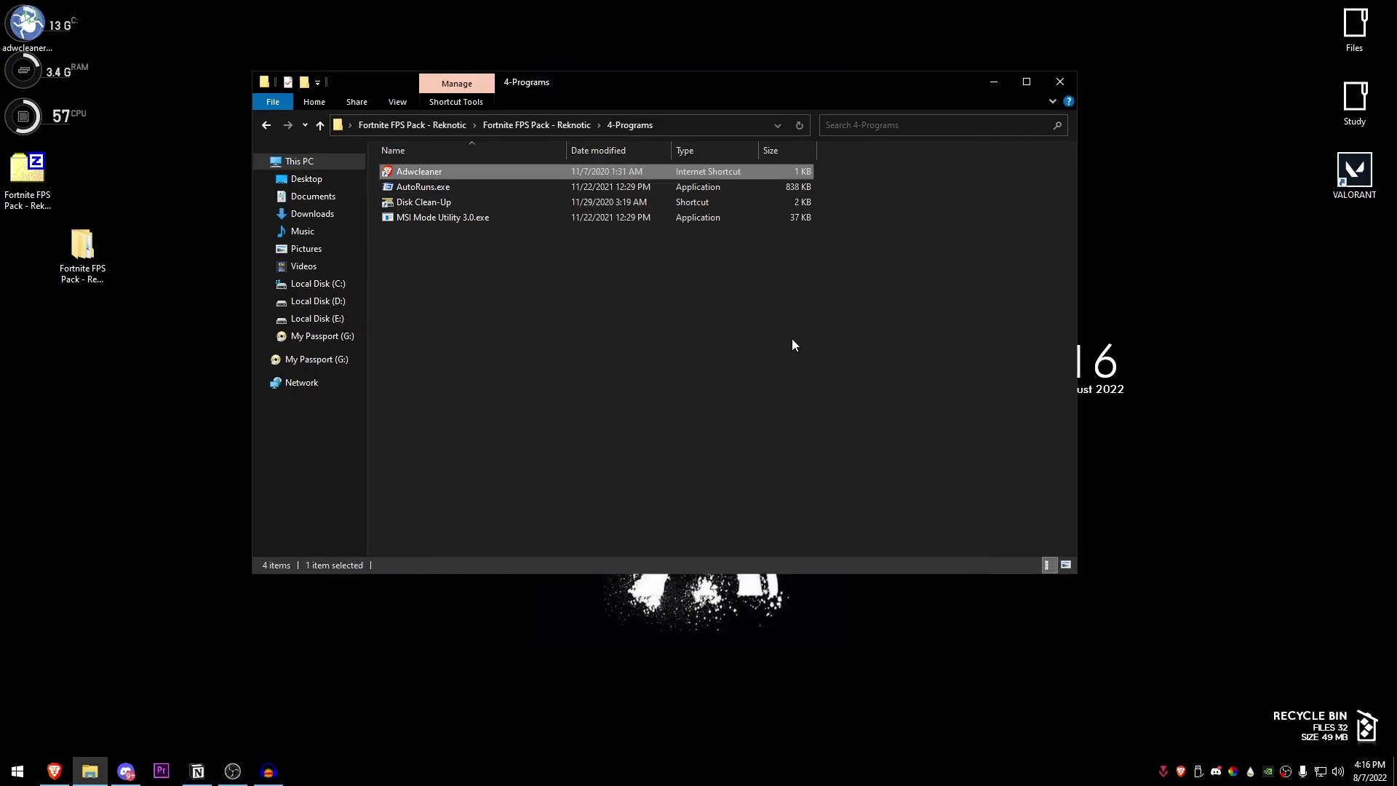
left_click(267, 122)
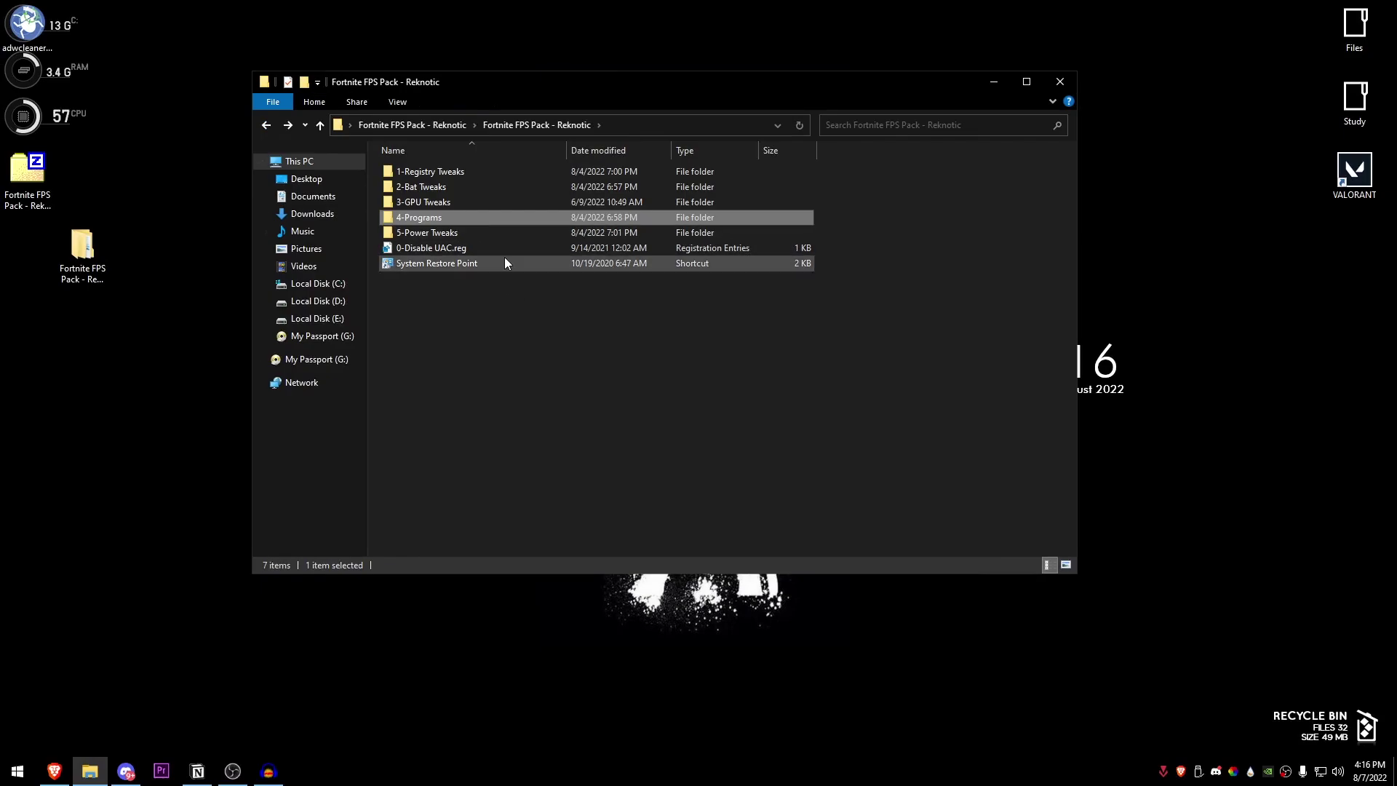
double_click(456, 232)
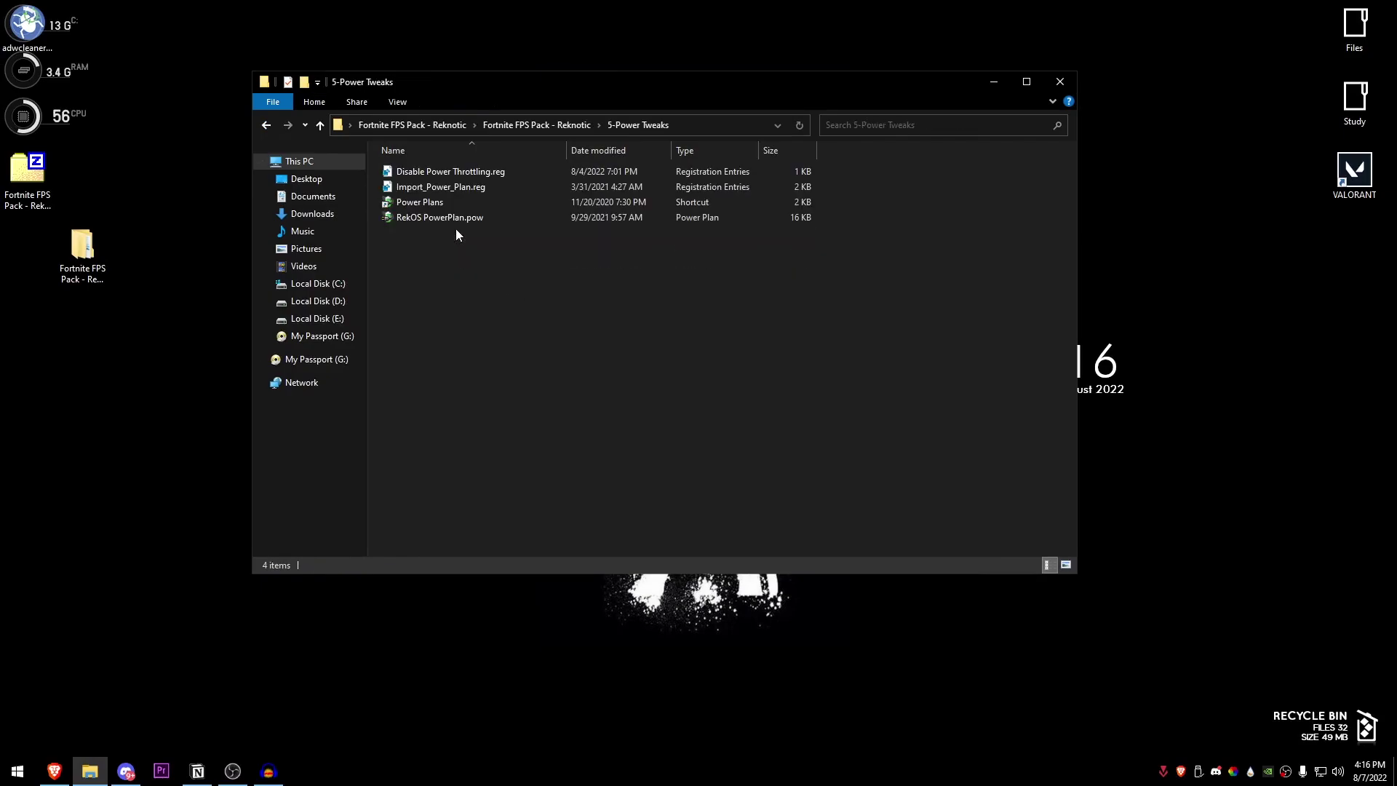
Merge Disable Power Throttling.reg into the registry
double_click(468, 172)
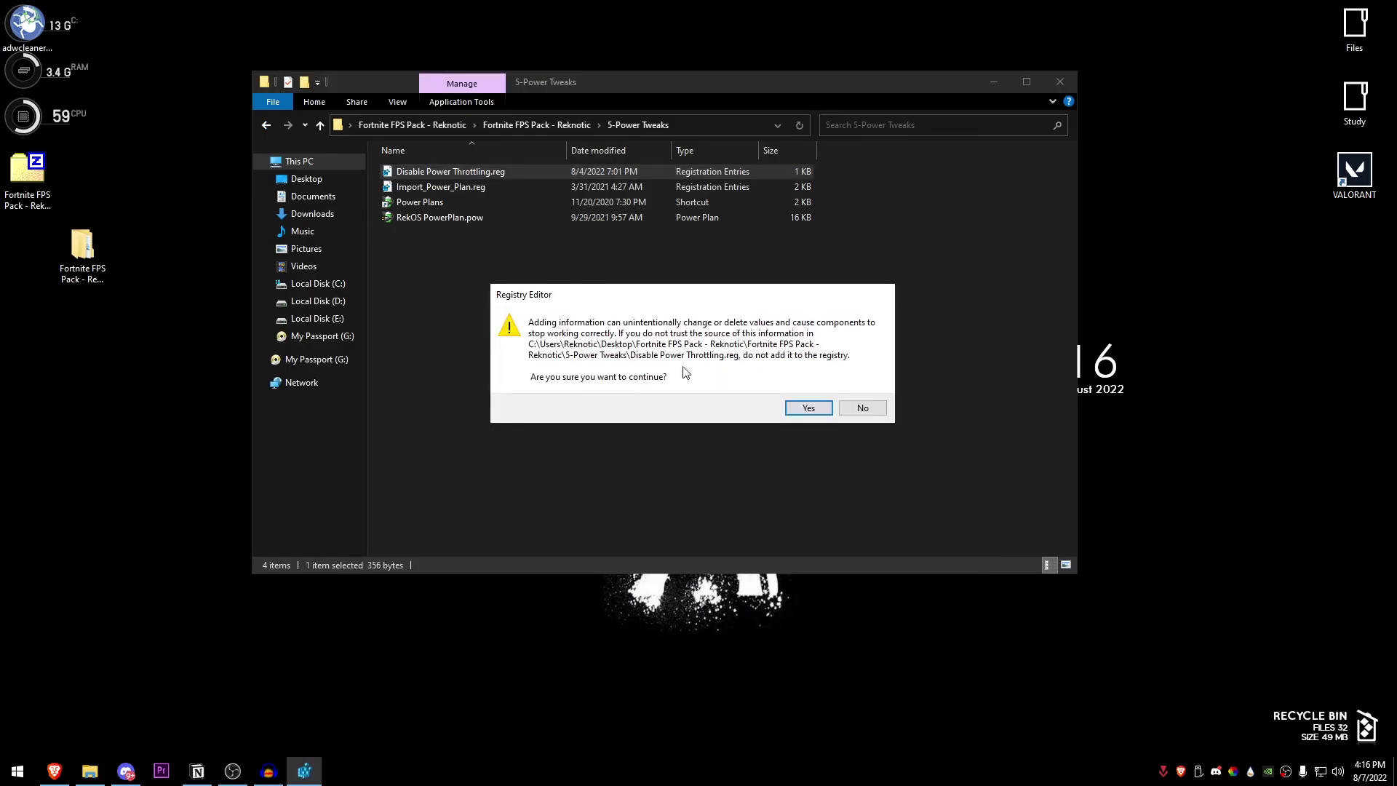
left_click(808, 408)
left_click(861, 391)
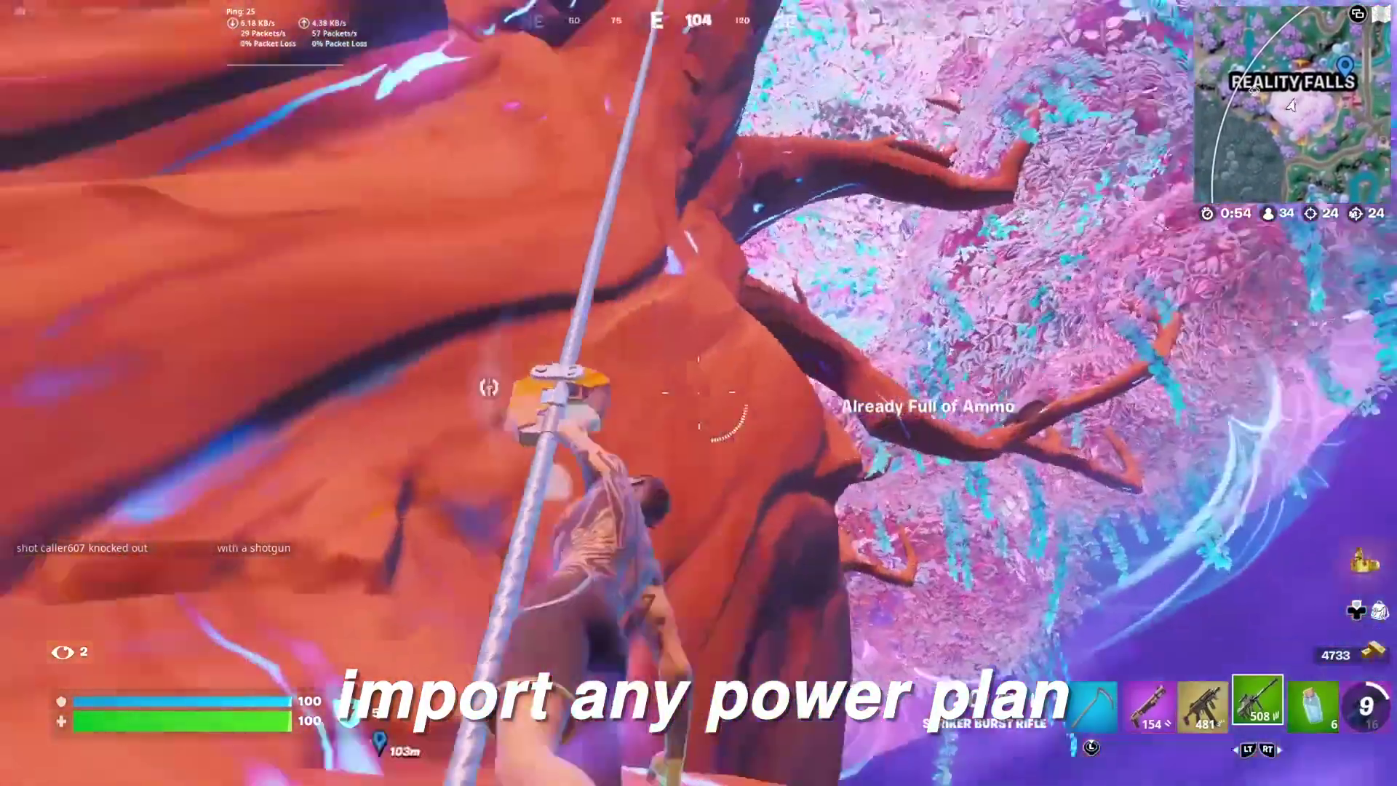
Merge Import_Power_Plan.reg into the registry to import the custom power plan
key("3")
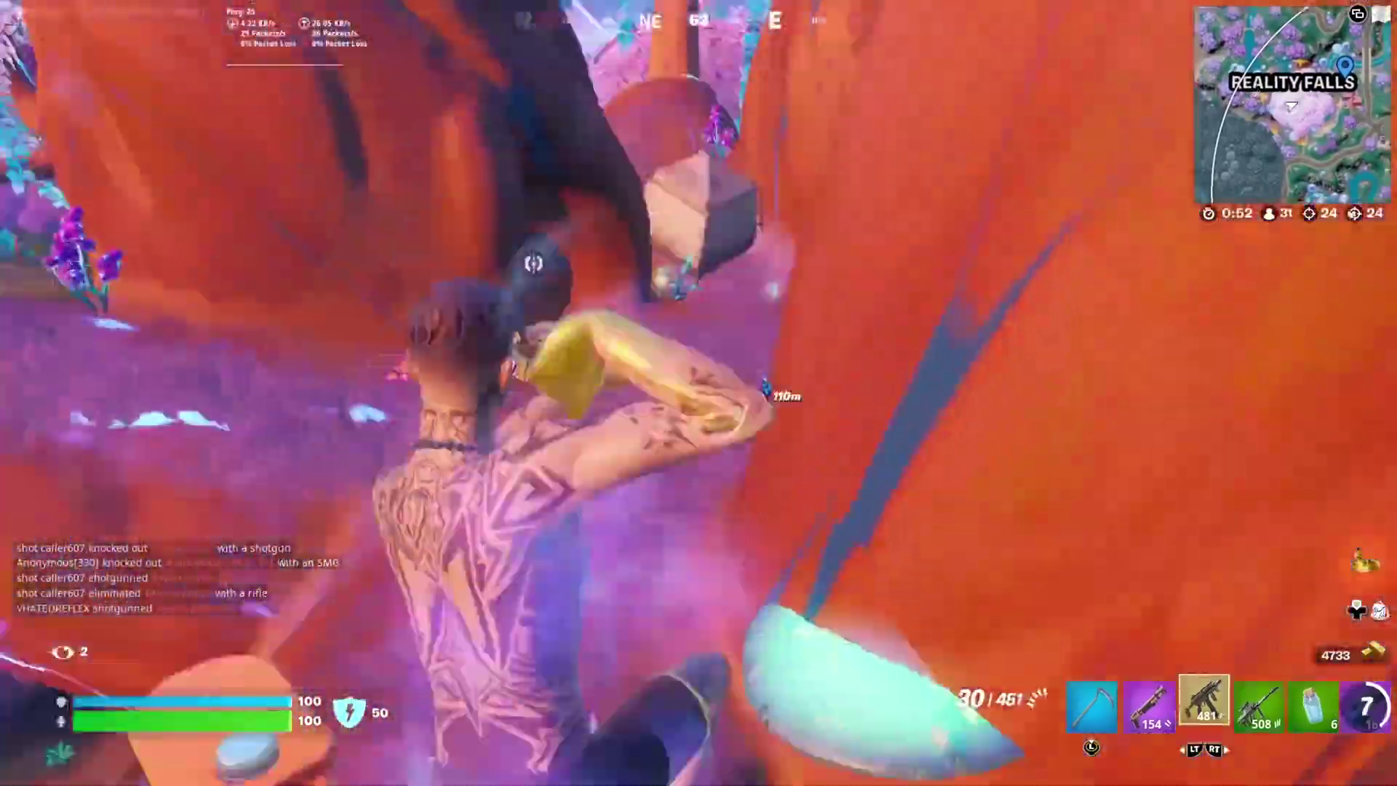
key("2")
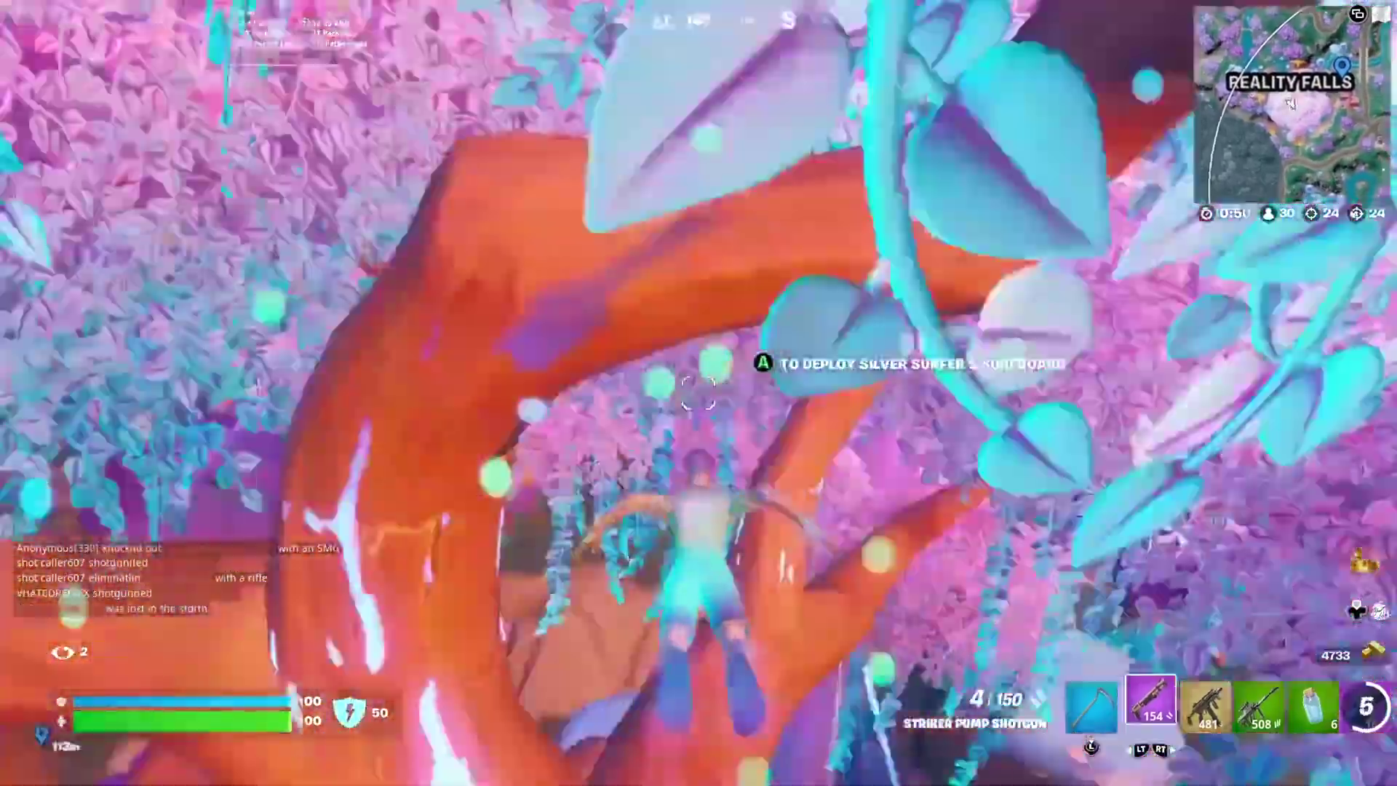
key("m")
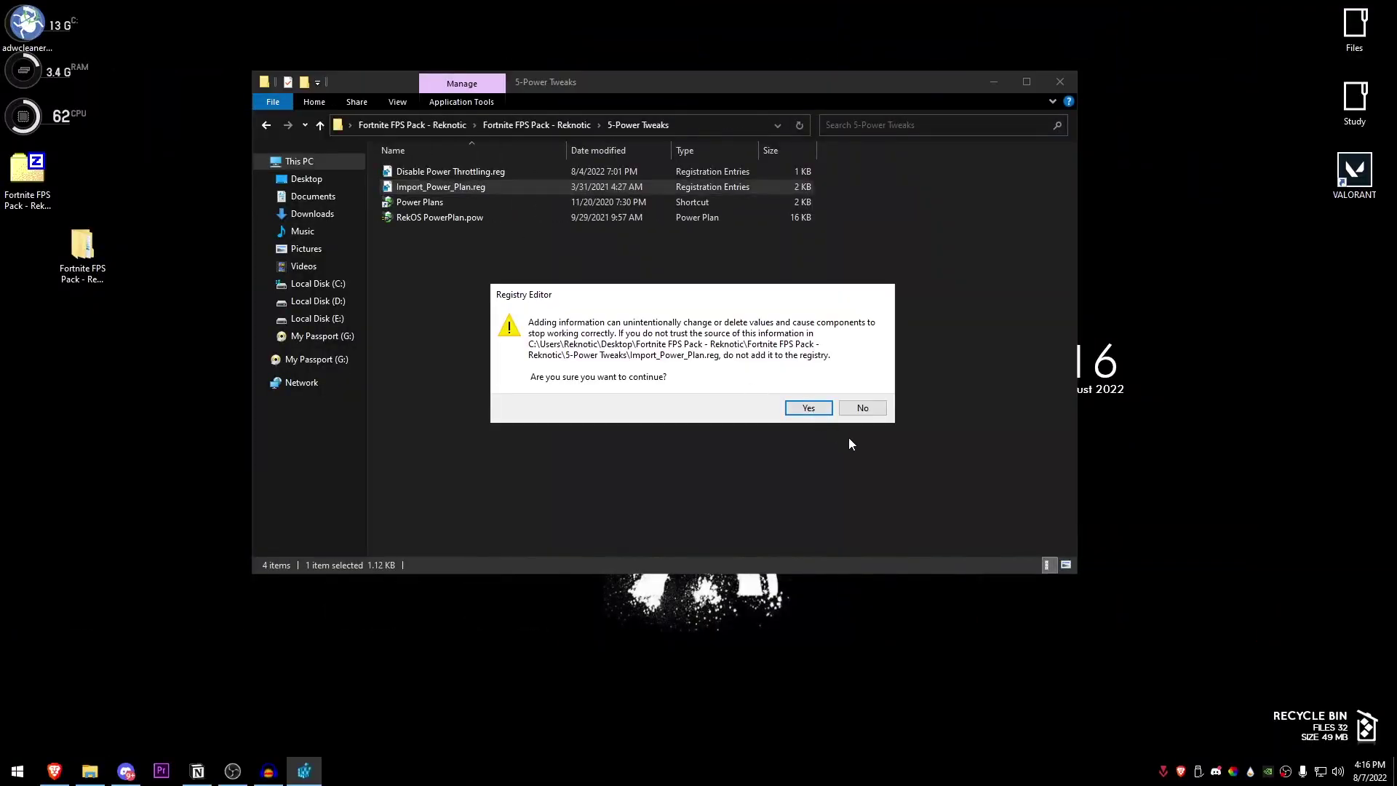
left_click(824, 412)
left_click(870, 391)
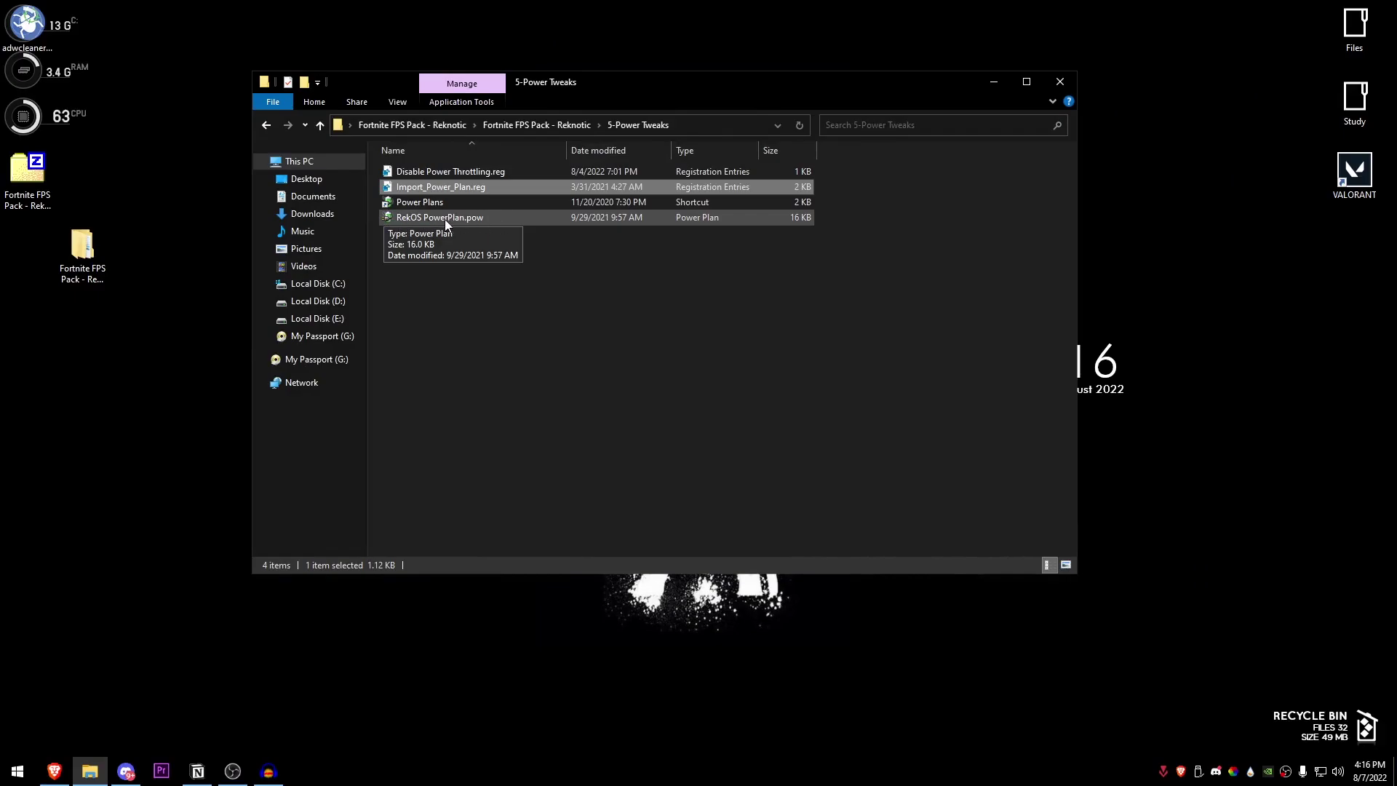
Refresh the folder listing and select RekOS PowerPlan.pow
right_click(635, 256)
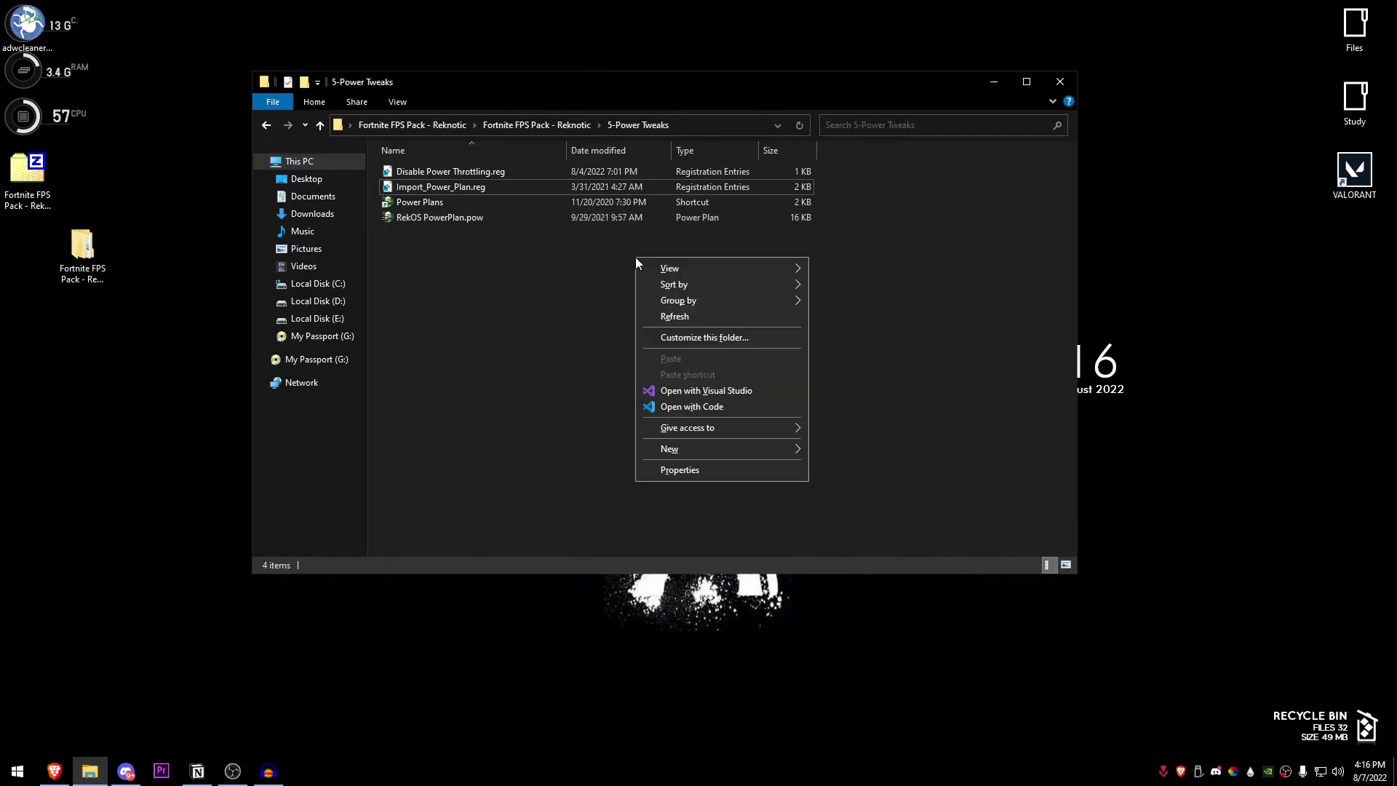
left_click(701, 316)
left_click(438, 218)
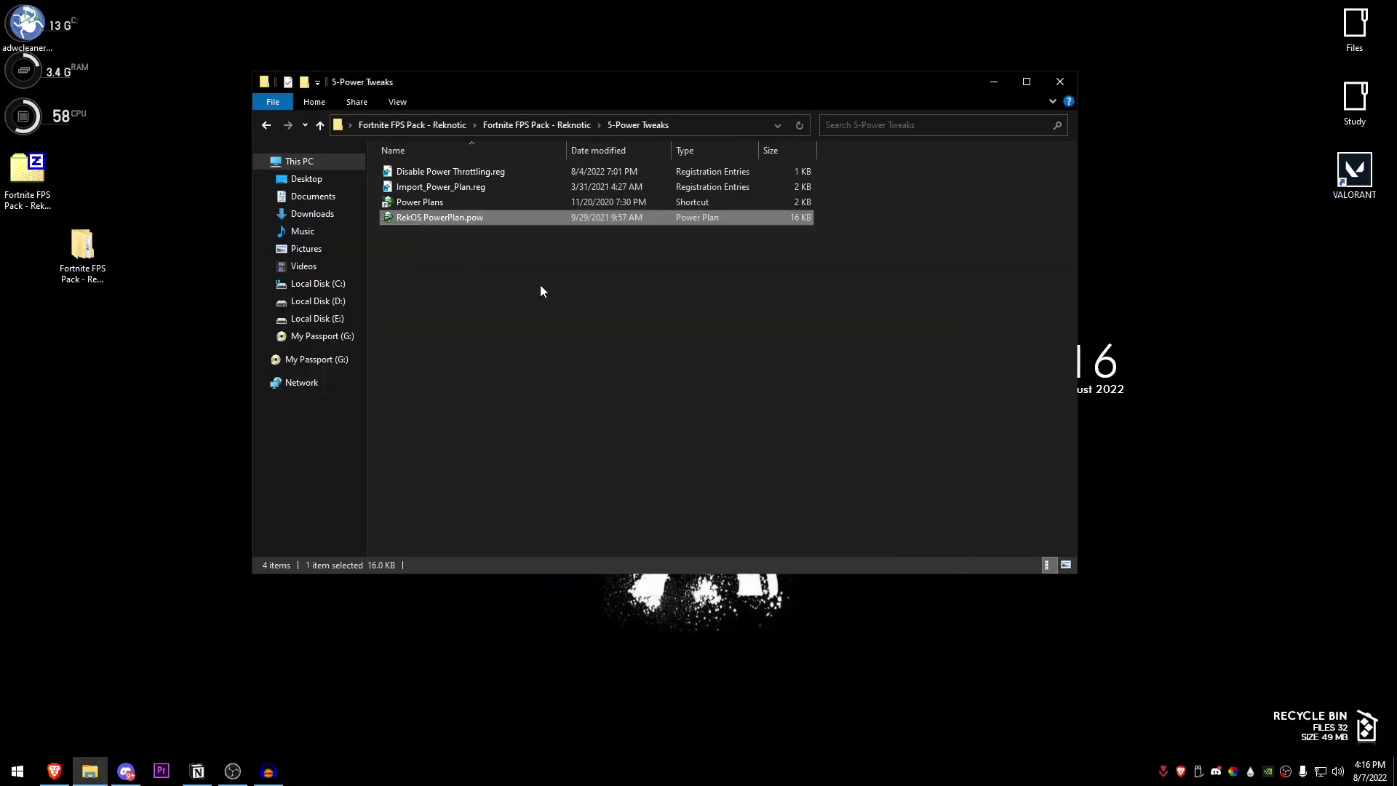
Open the Power Plans shortcut, reveal additional plans, and choose RekOS PowerPlan
left_click(431, 204)
double_click(431, 204)
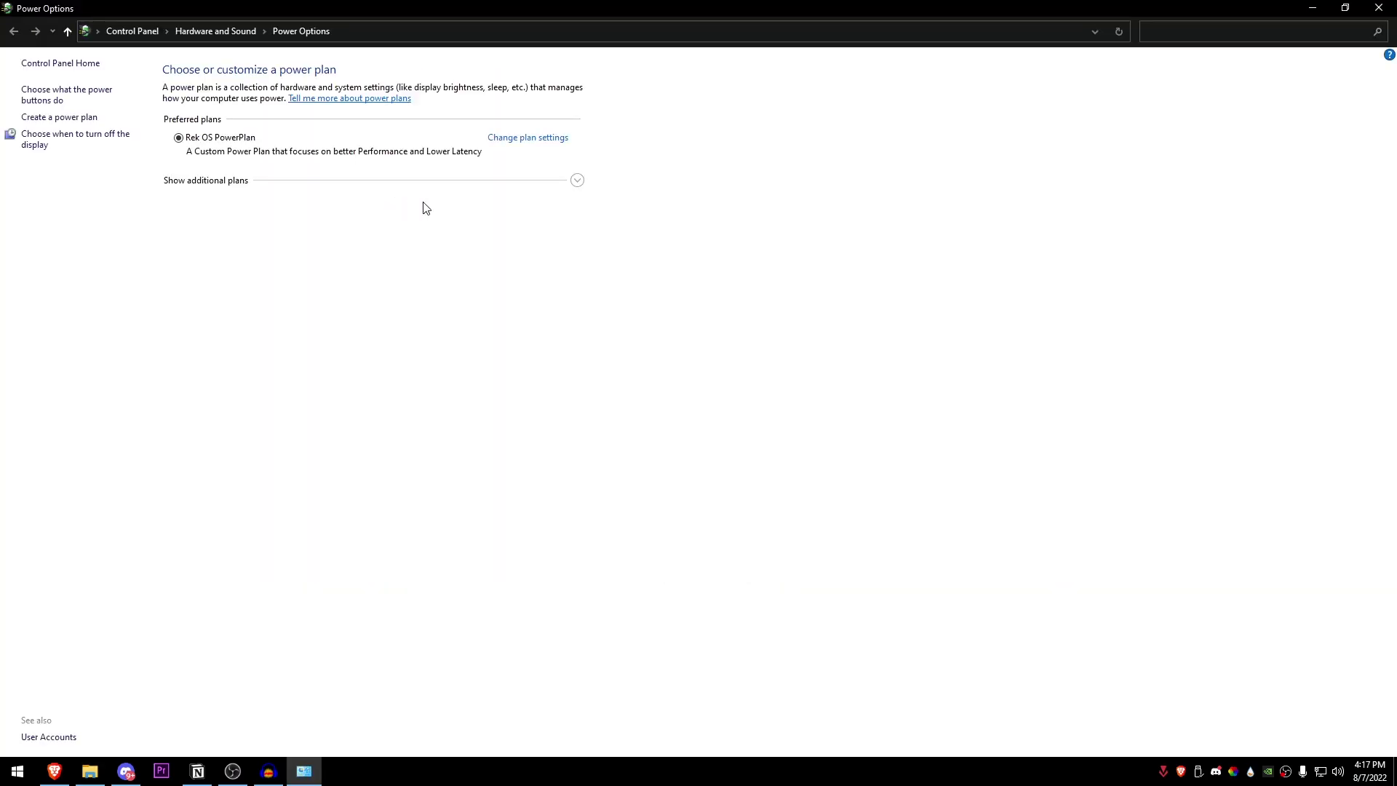
left_click(215, 182)
left_click(178, 201)
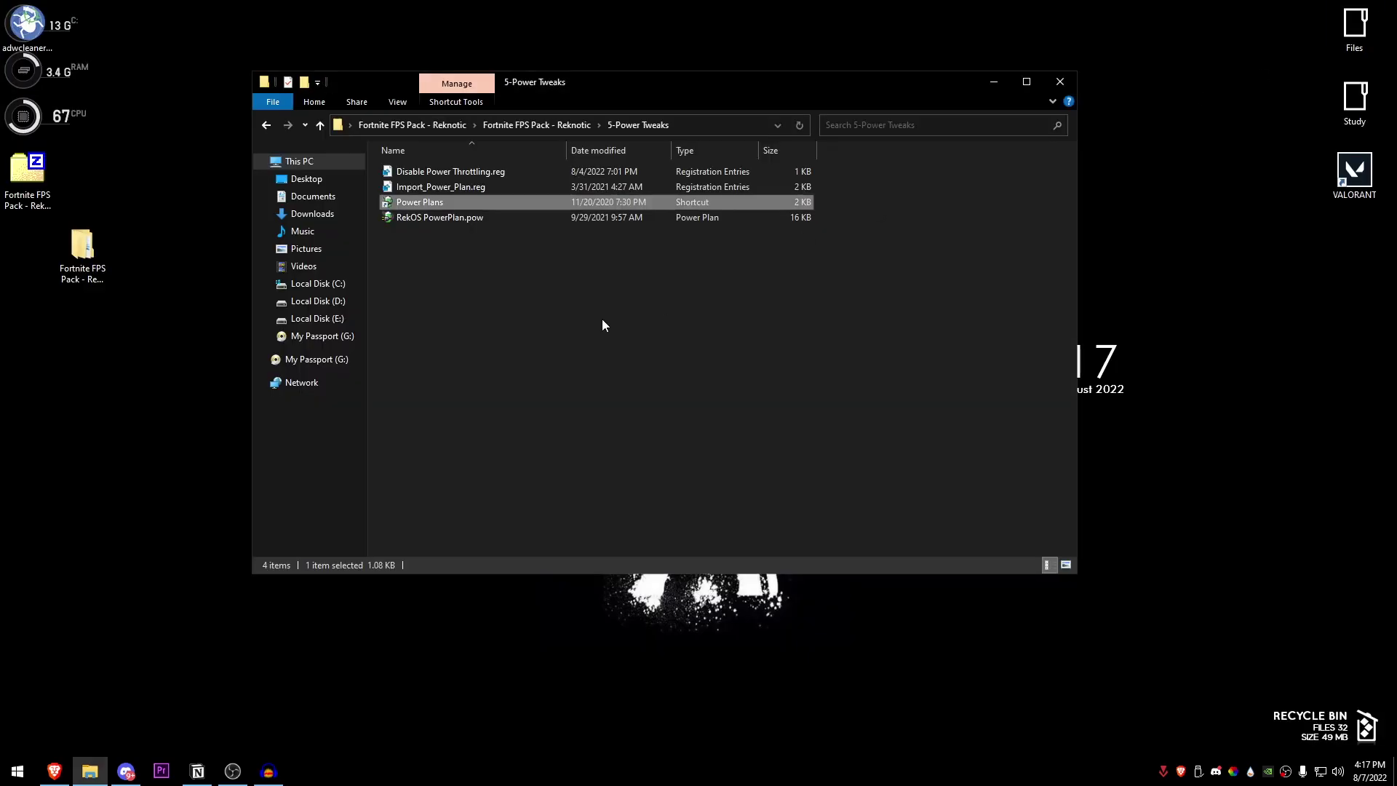
Close the 5-Power Tweaks window and clear the desktop icon selection
left_click(1059, 82)
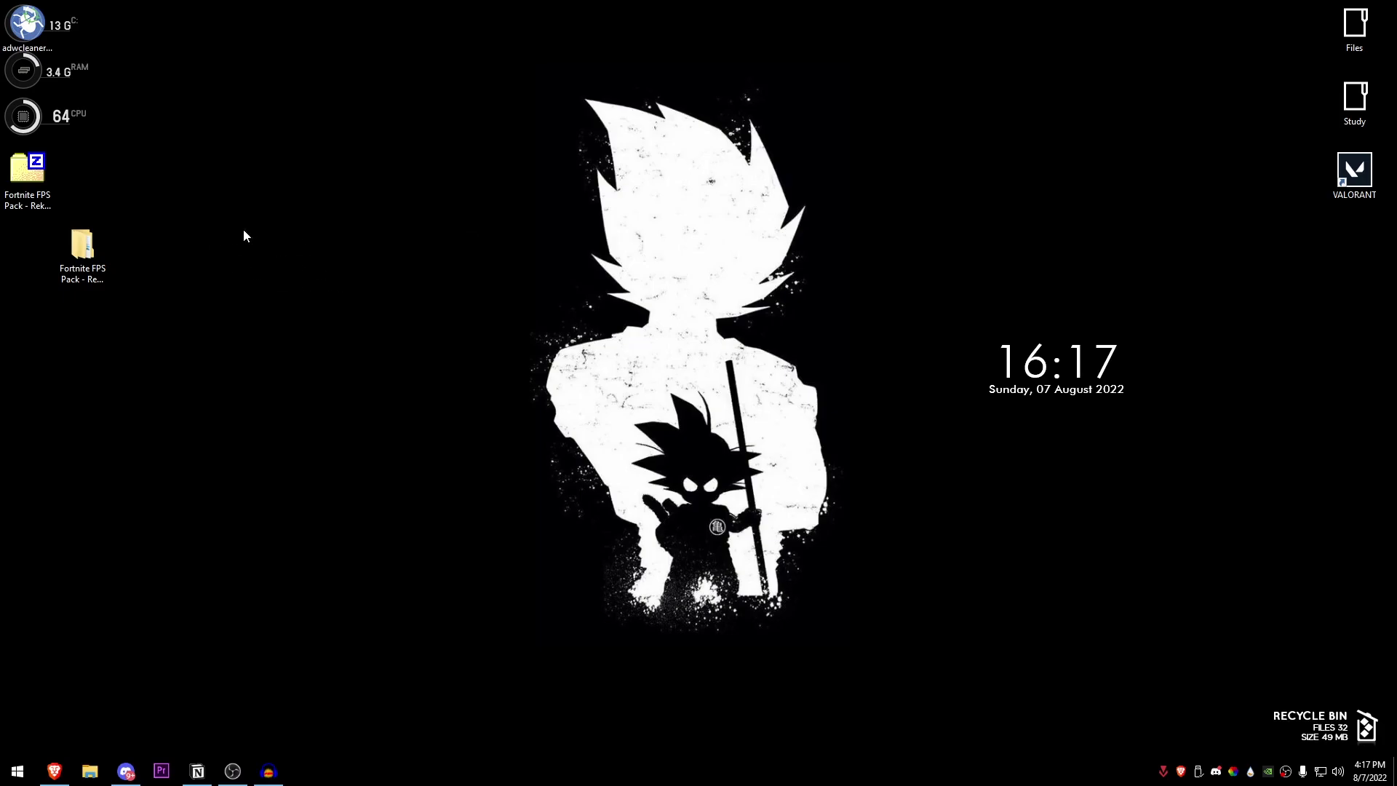
left_click_drag(202, 108, 3, 407)
left_click(399, 236)
In Discord's Advanced settings, keep Hardware Acceleration off by cancelling the relaunch prompt
mouse_move(128, 778)
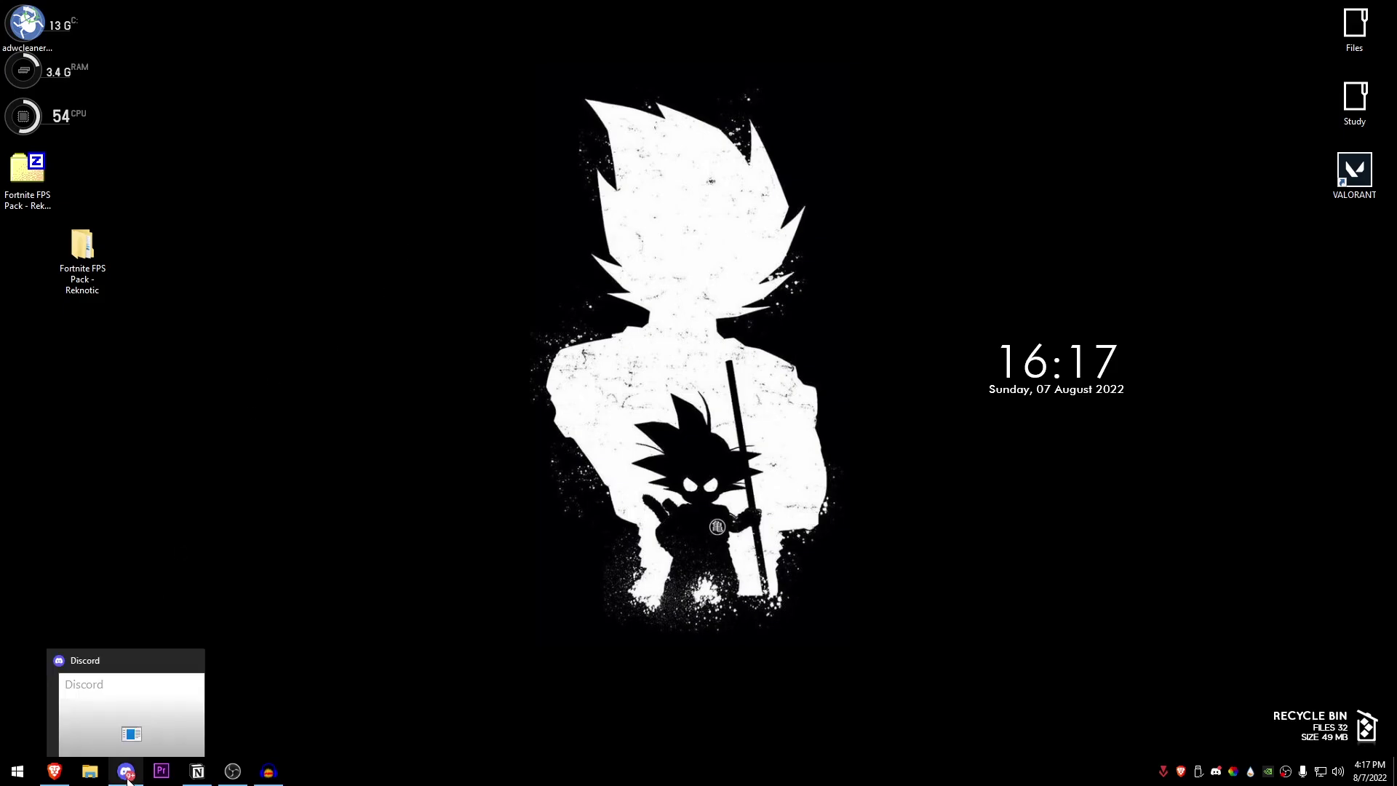
left_click(125, 770)
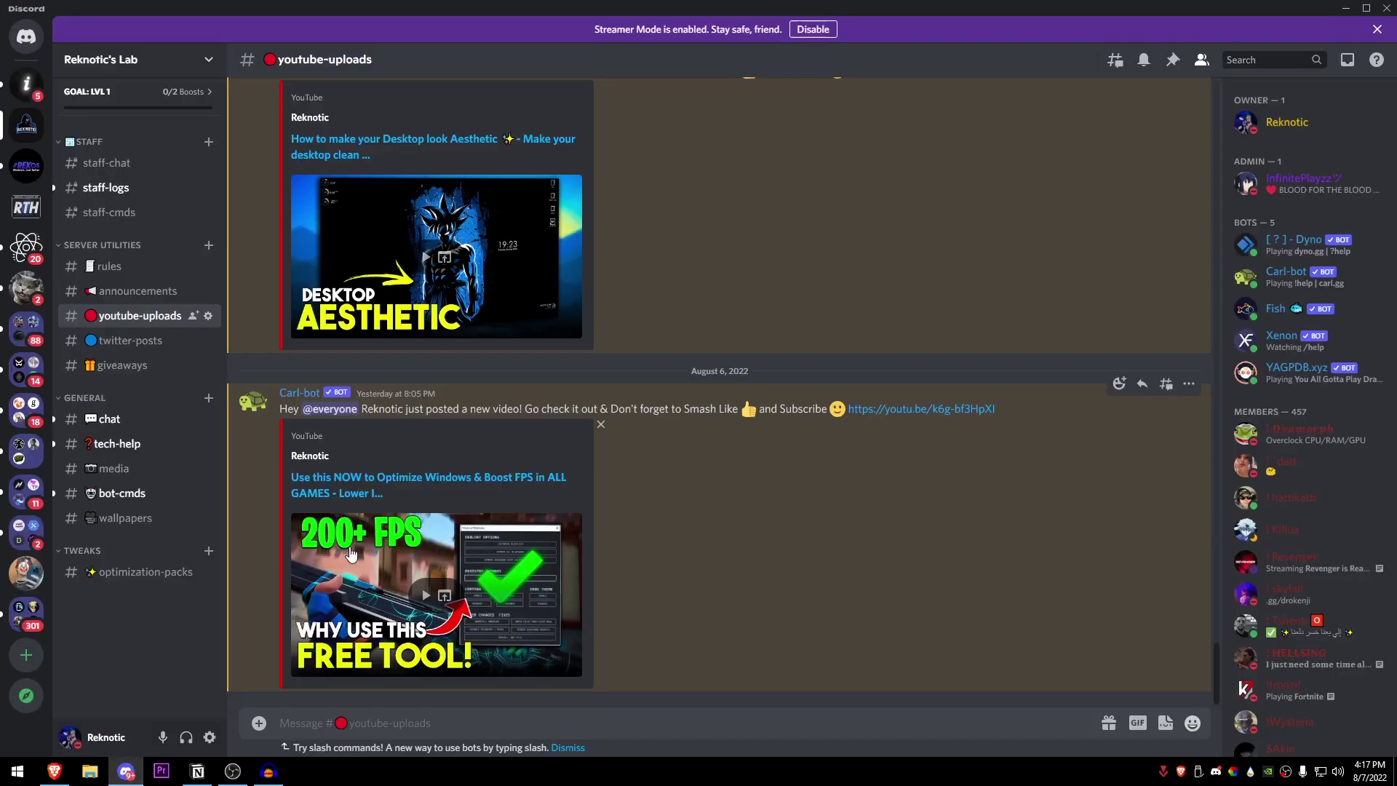
left_click(210, 739)
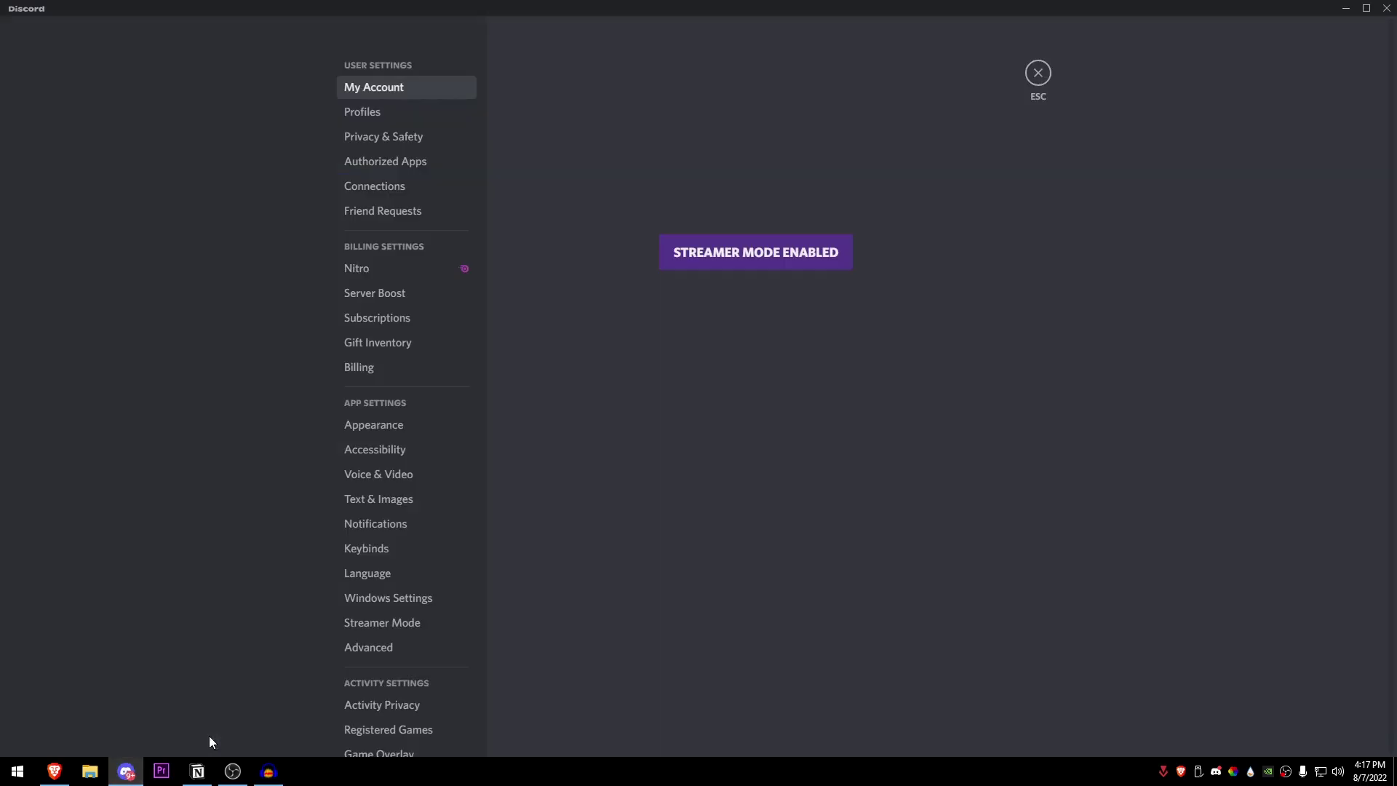
scroll(381, 466, "down", 3)
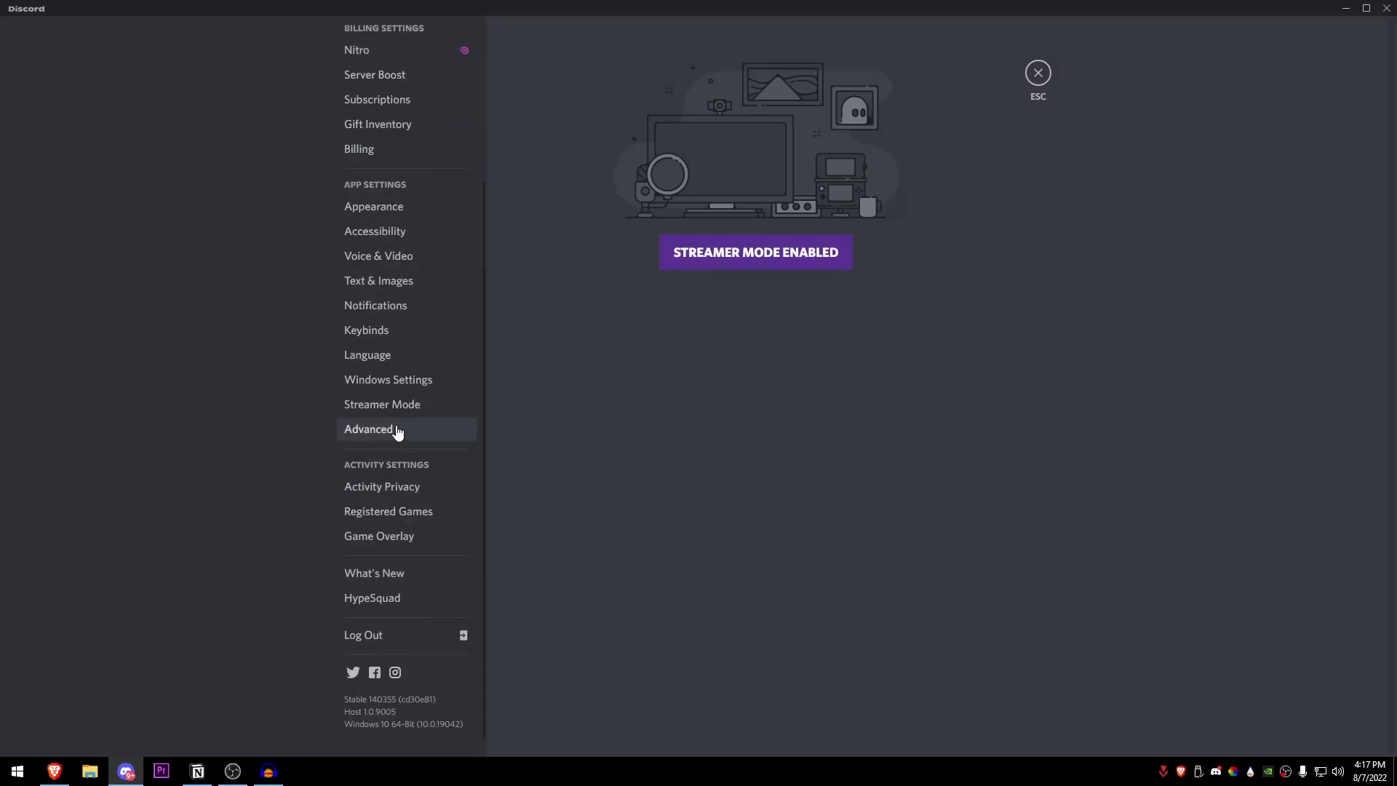
left_click(395, 428)
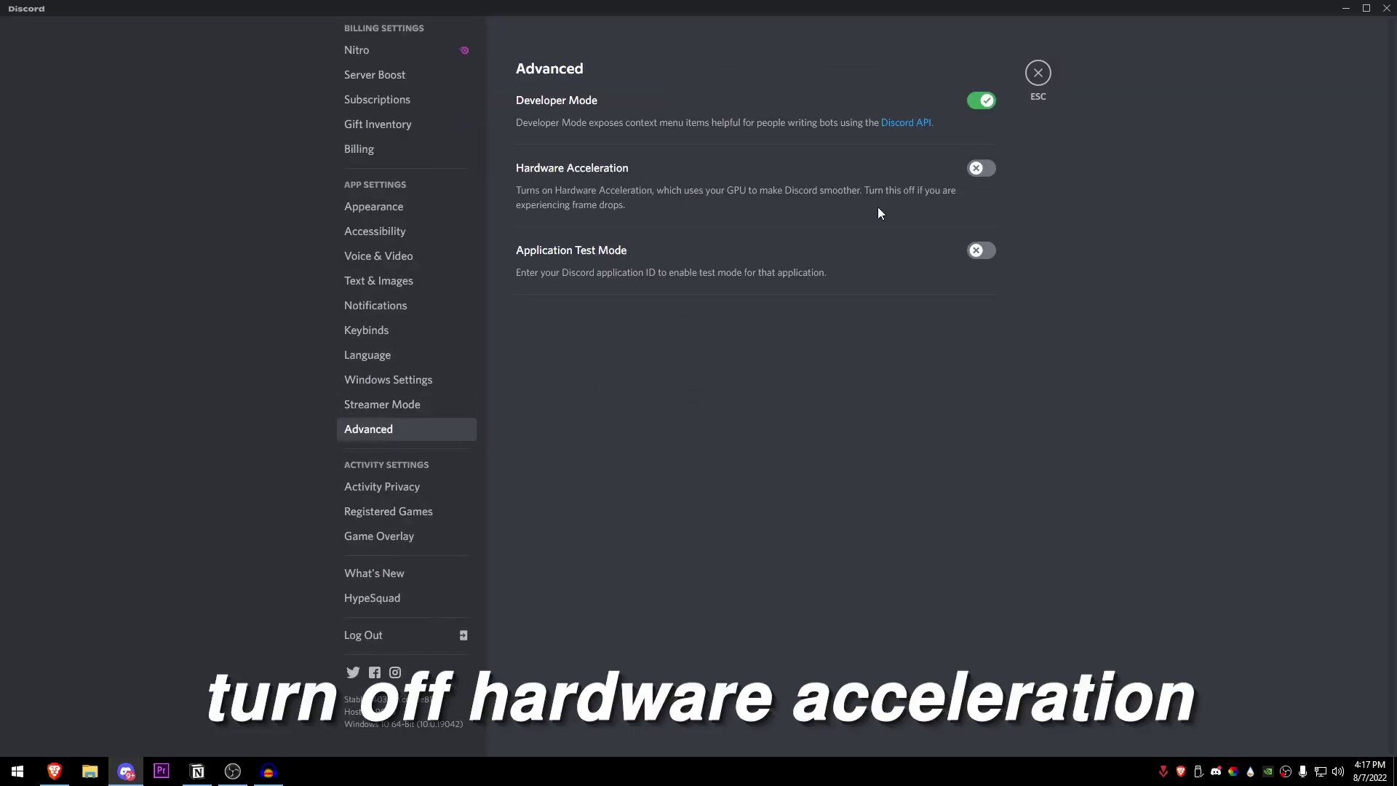
left_click(981, 169)
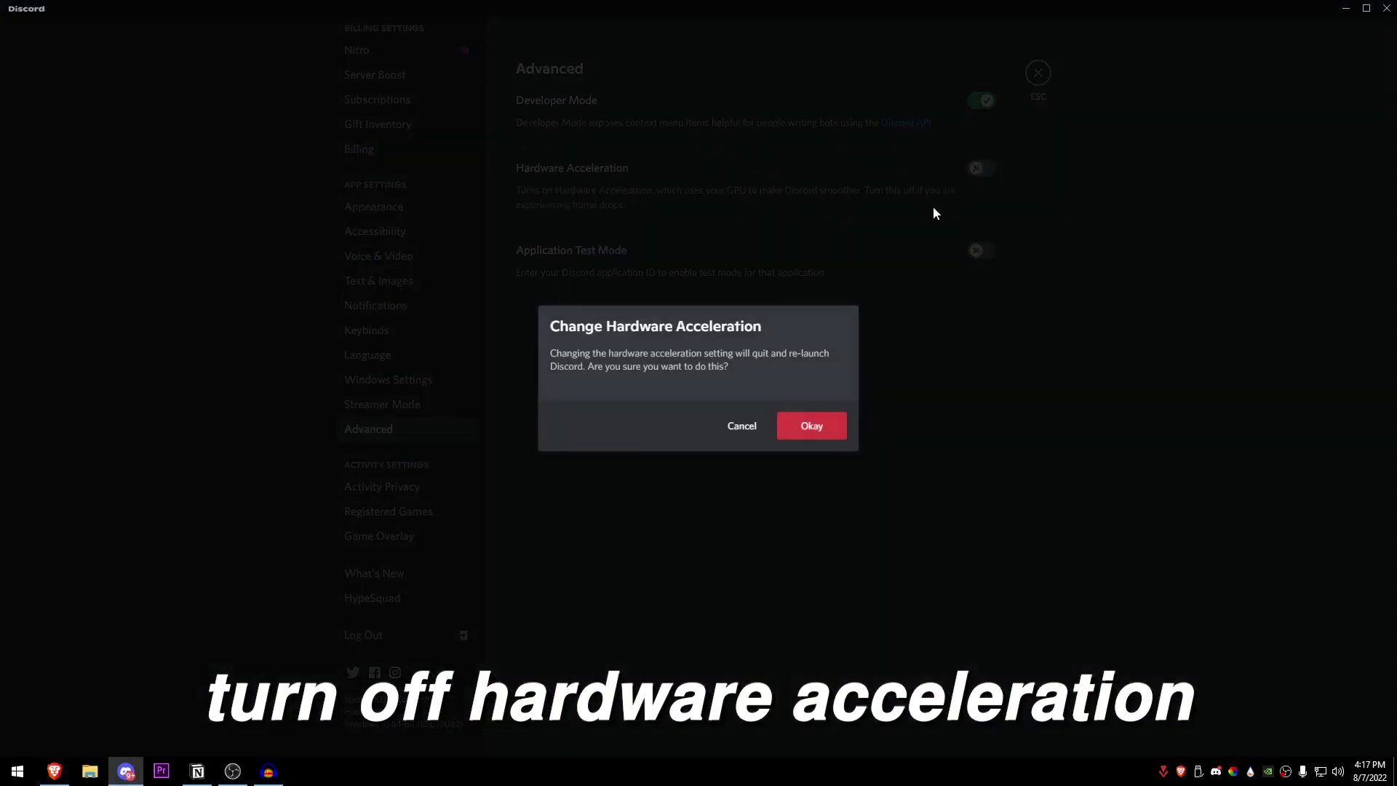
left_click(738, 433)
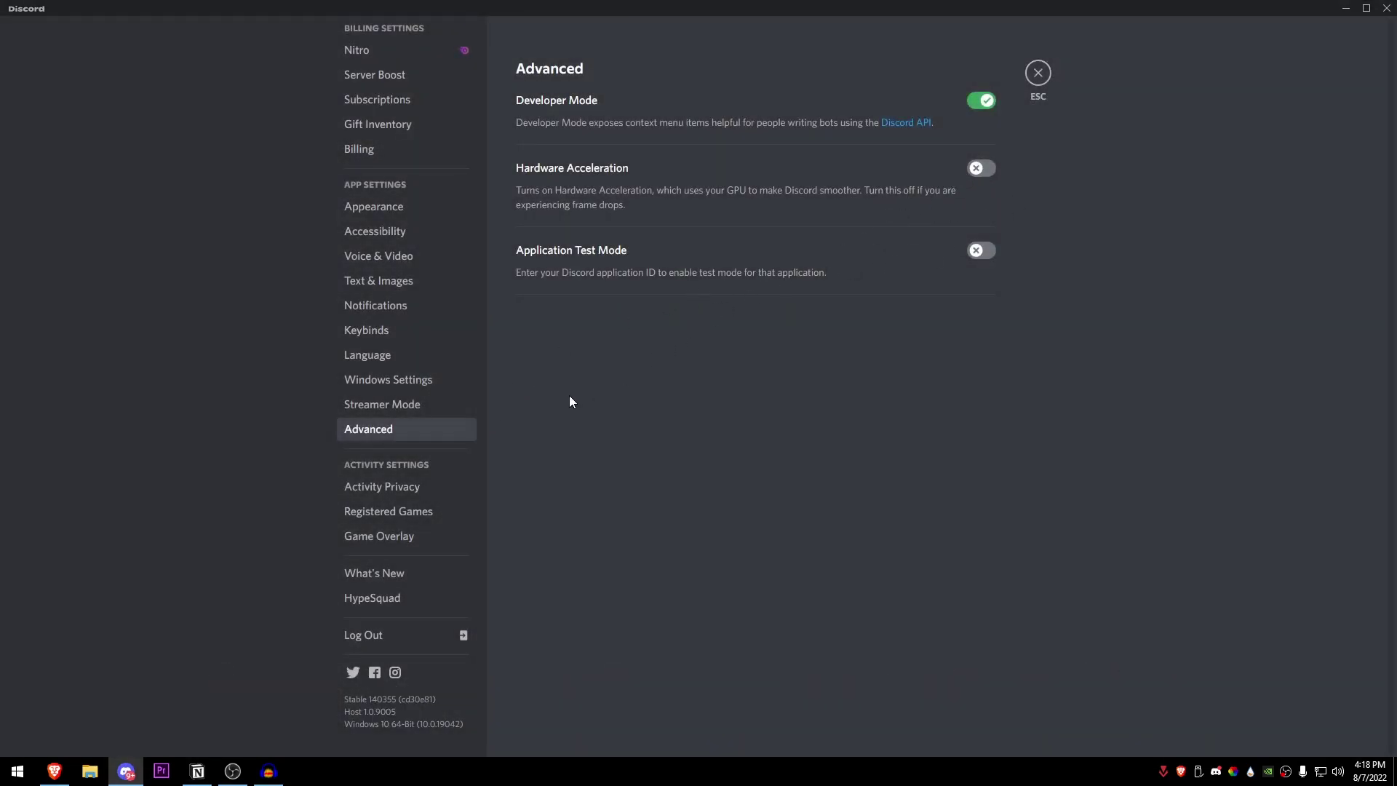
Confirm the Game Overlay page shows the in-game overlay off, then close Discord
left_click(394, 544)
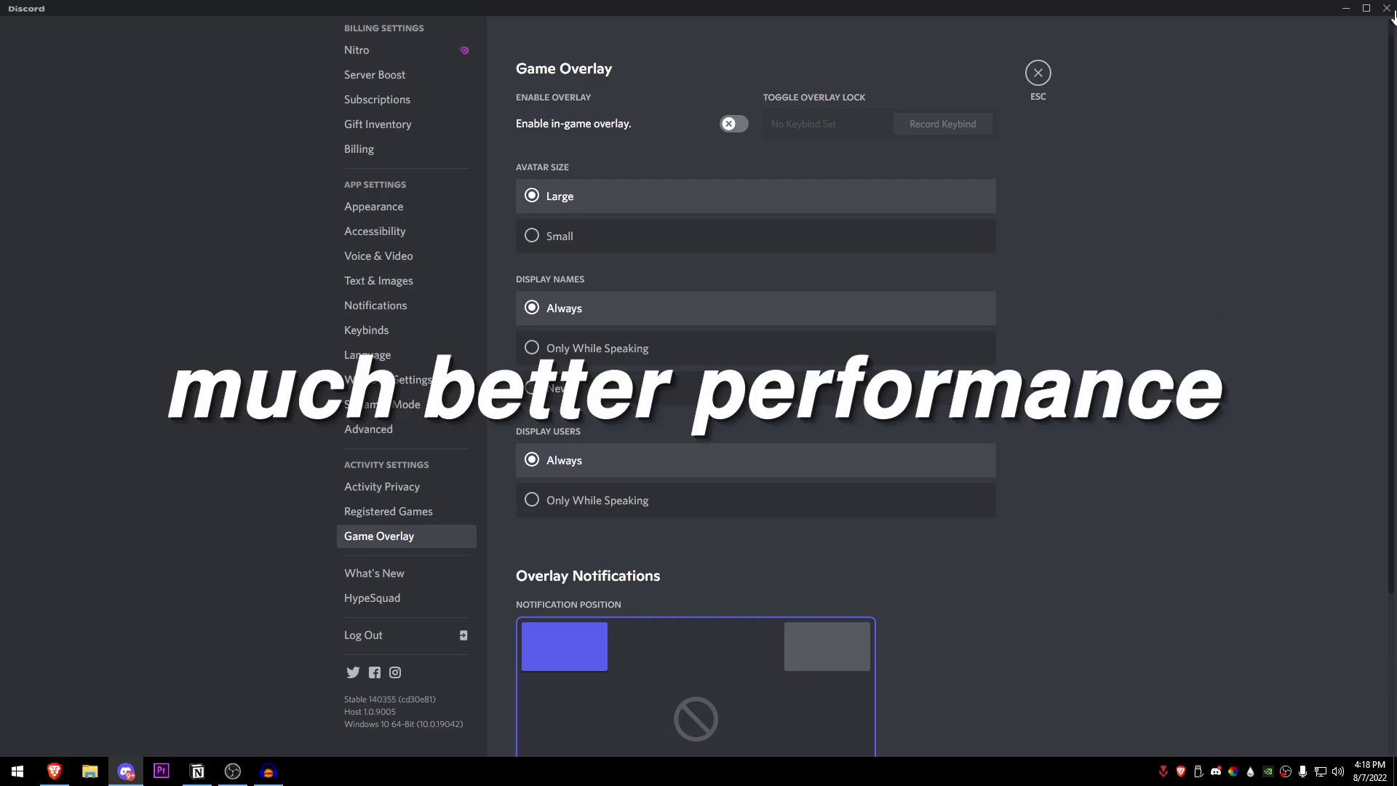
left_click(1386, 8)
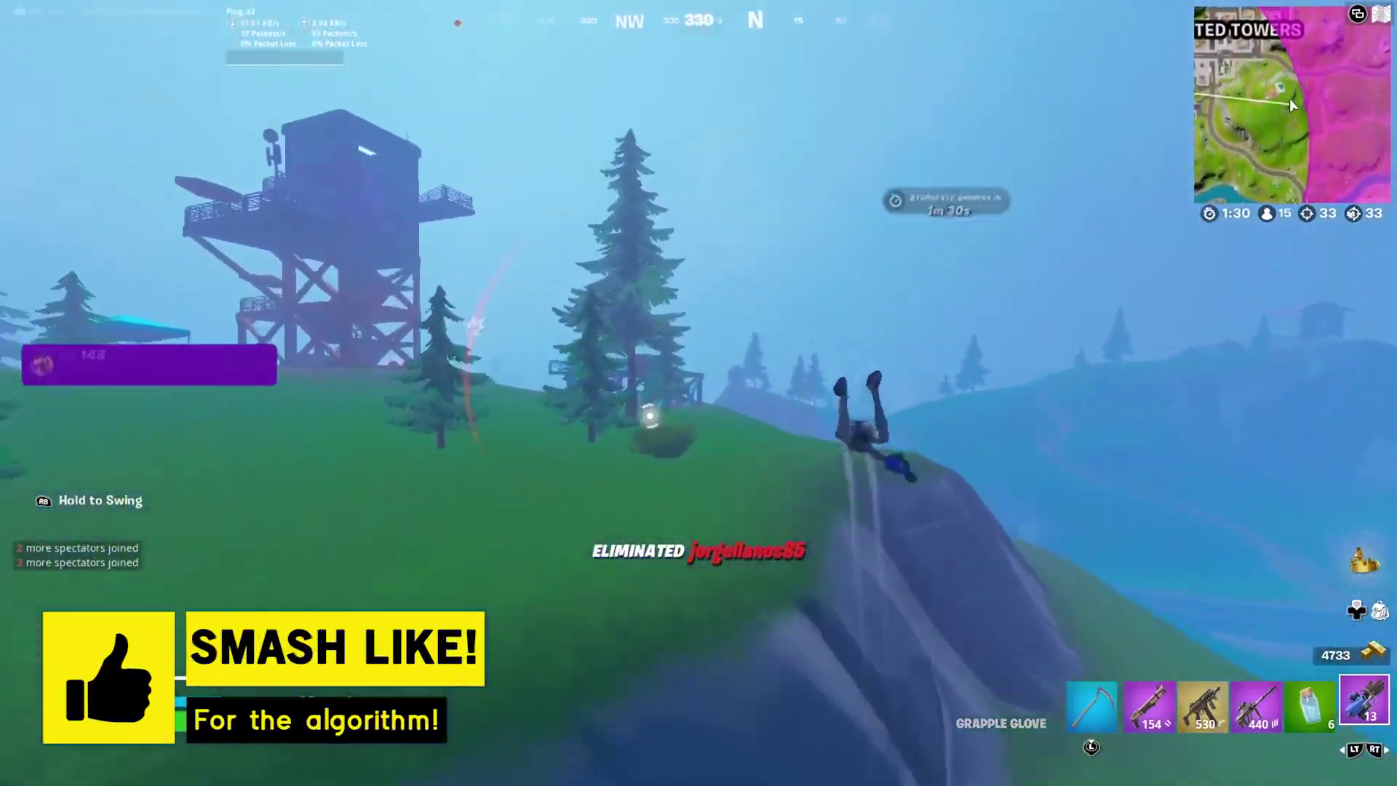
Equip the Striker Burst Rifle and aim down its scope at the town
key("4")
key("2")
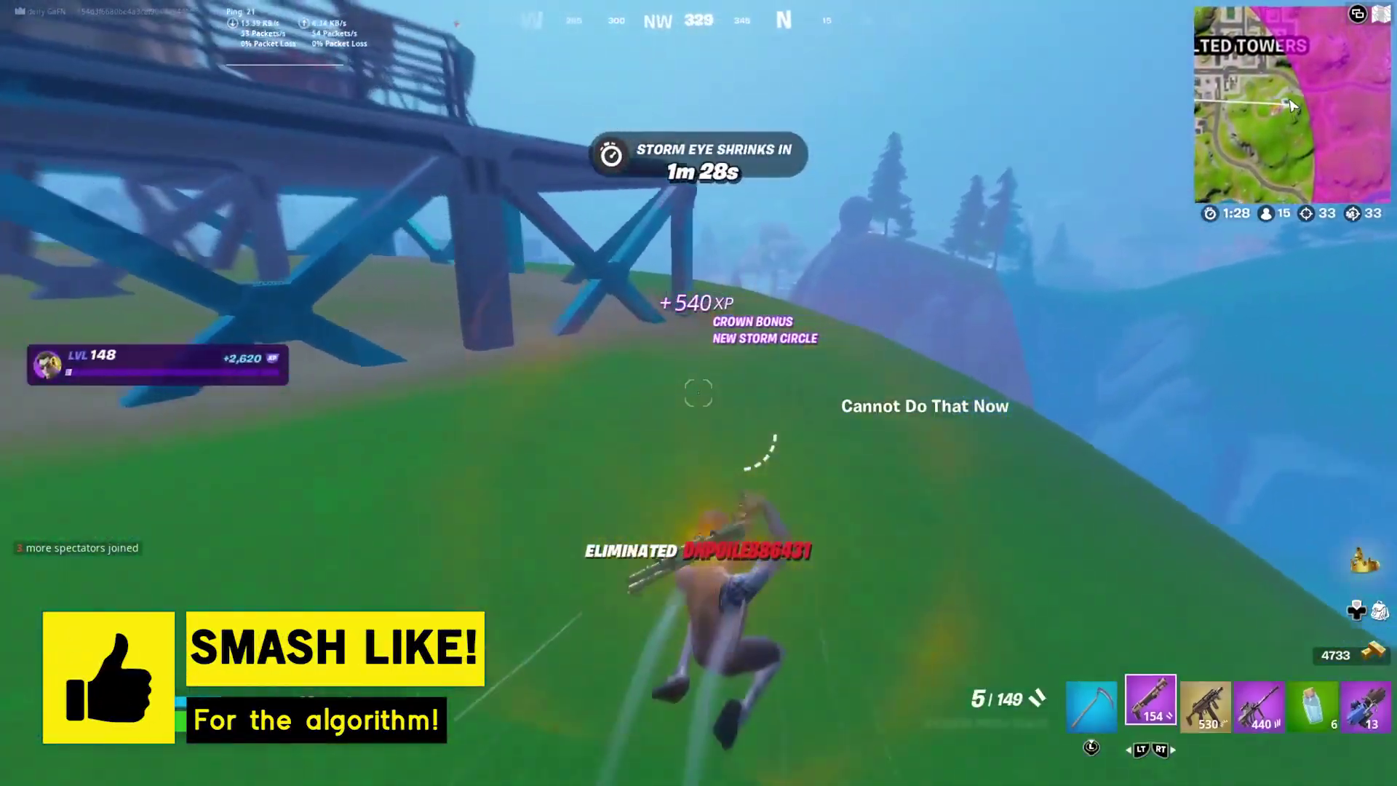
key("4")
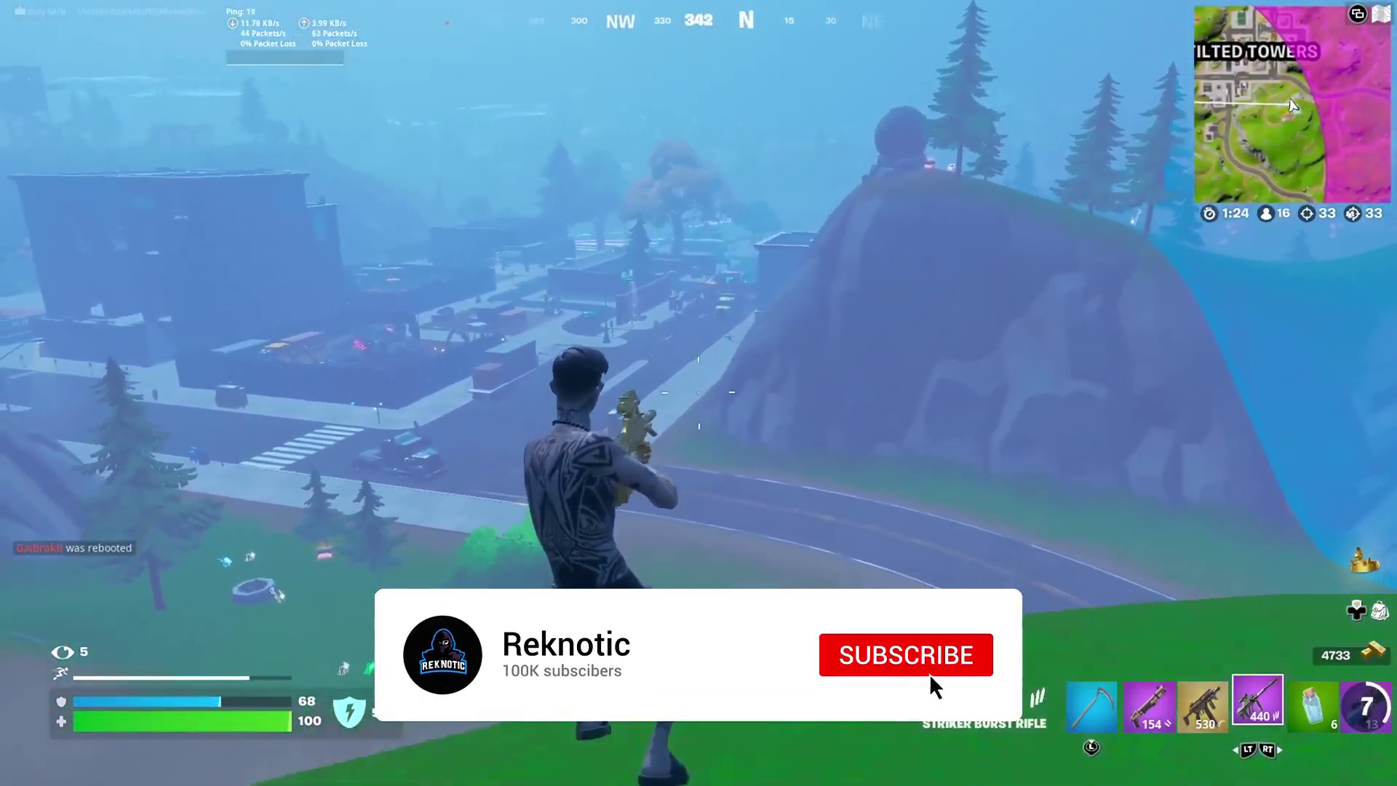
right_click(698, 393)
Fire repeated shots until the enemy 101 m away is knocked down
left_click(699, 393)
left_click(698, 393)
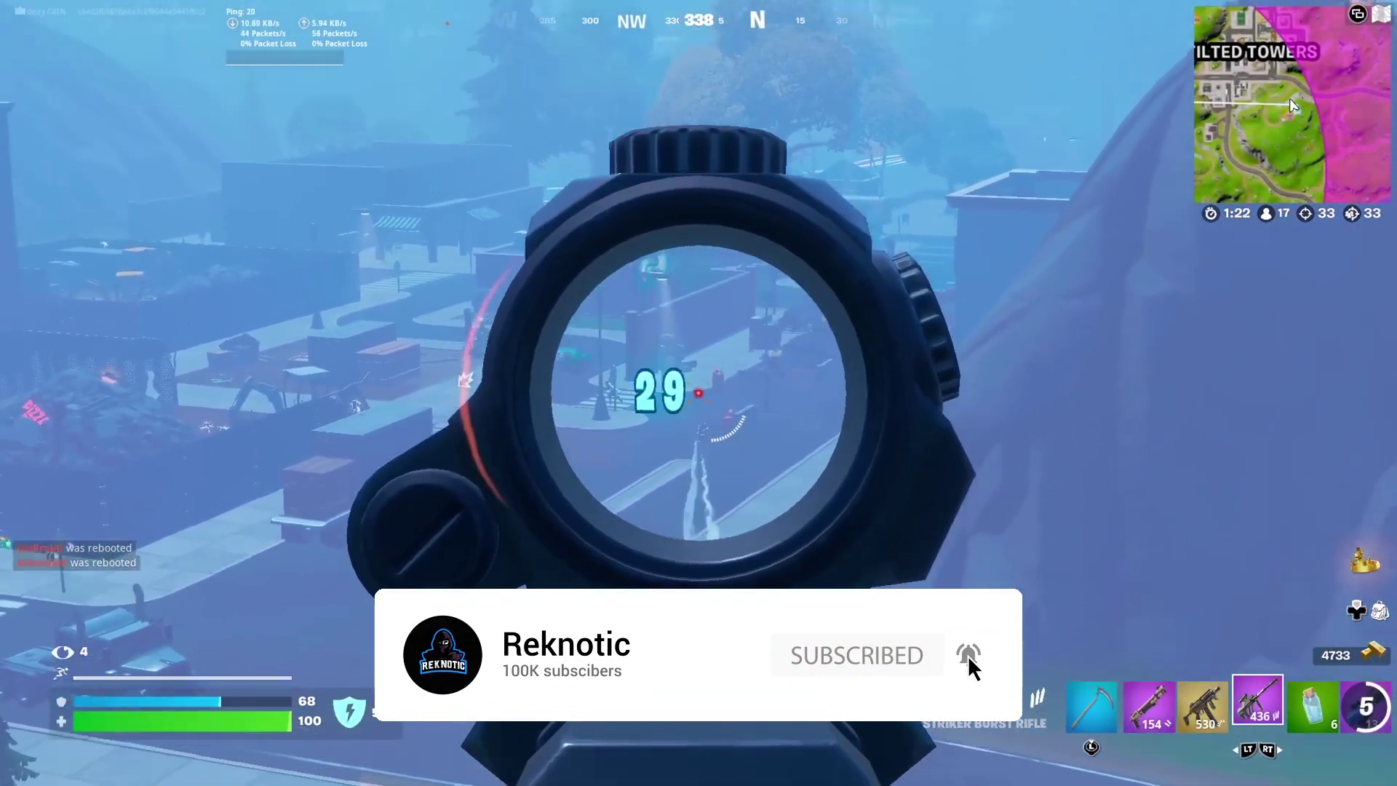
left_click(699, 393)
left_click(698, 393)
left_click(699, 392)
left_click(699, 393)
left_click(698, 393)
left_click(699, 393)
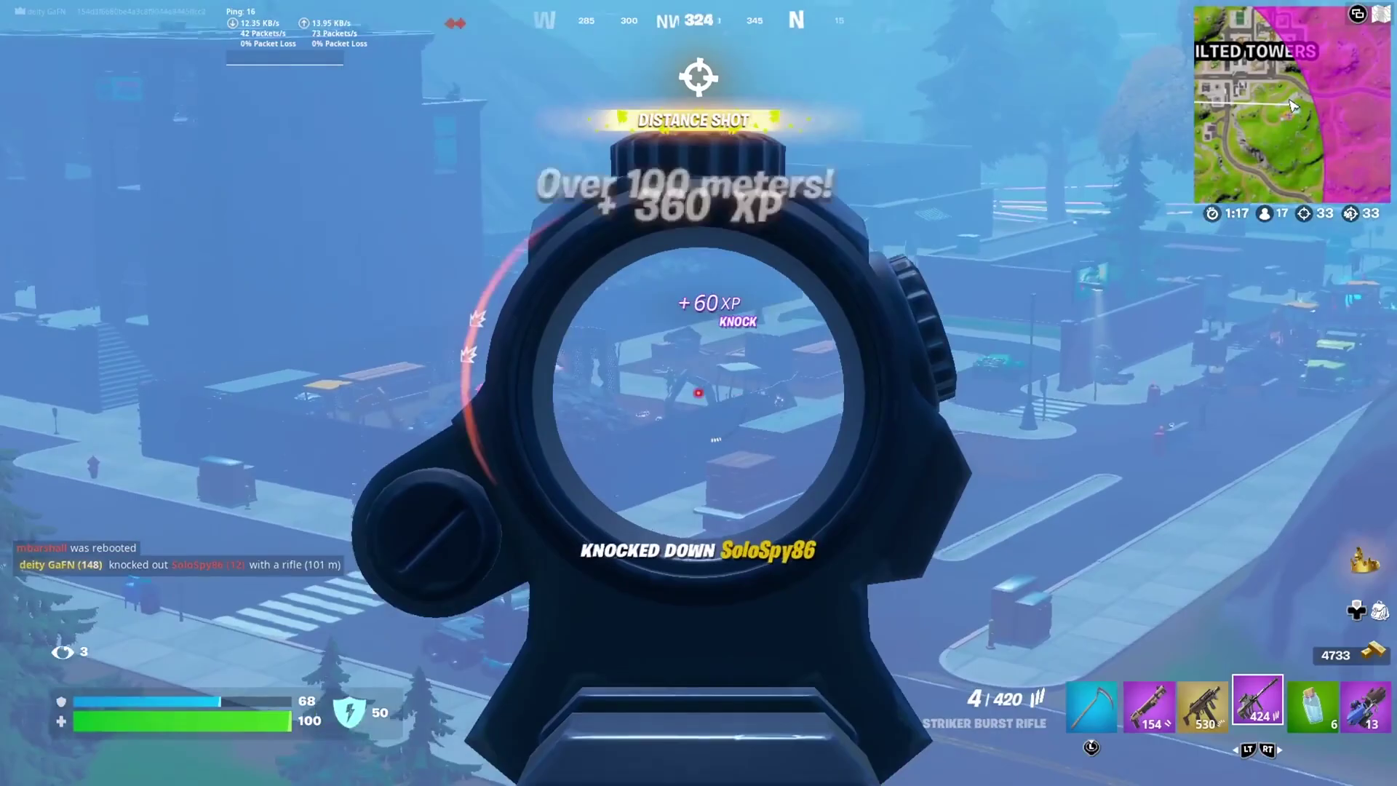
left_click(699, 392)
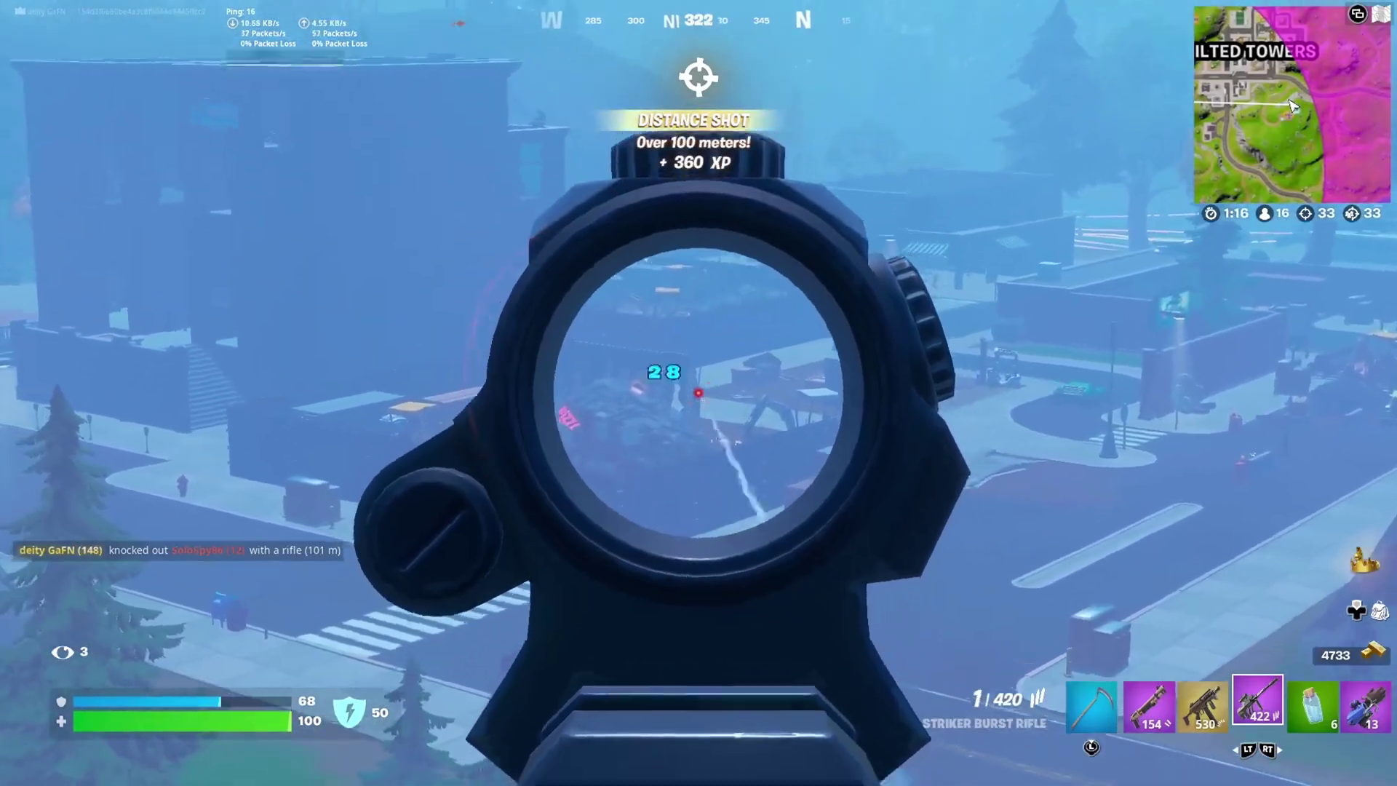